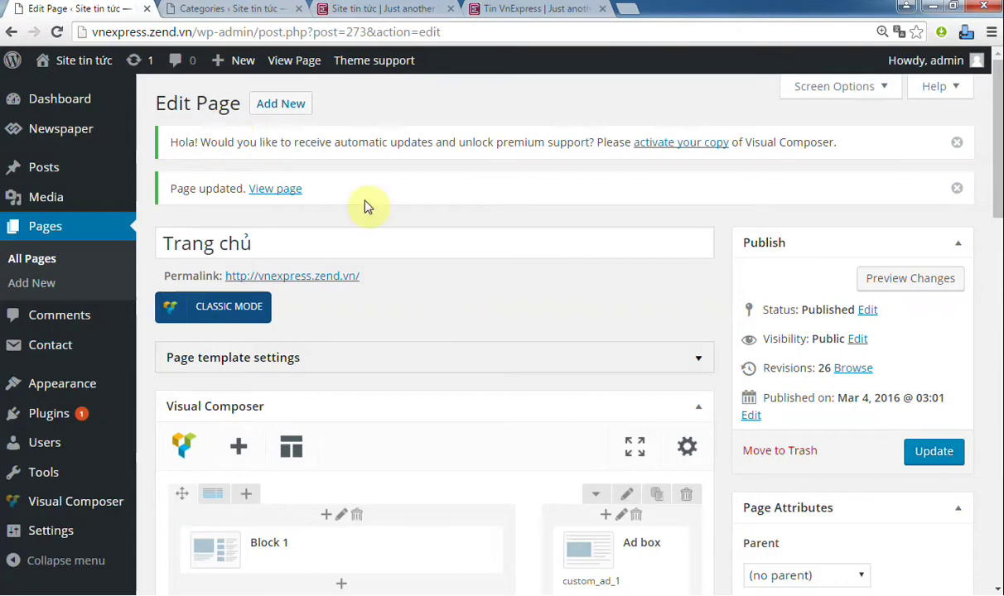
Step: Duplicate the Giải trí Block 11 on the Trang chủ page and give the copy the custom title "Du lịch"
scroll(414, 241, down, 6)
scroll(414, 242, down, 3)
scroll(410, 243, up, 2)
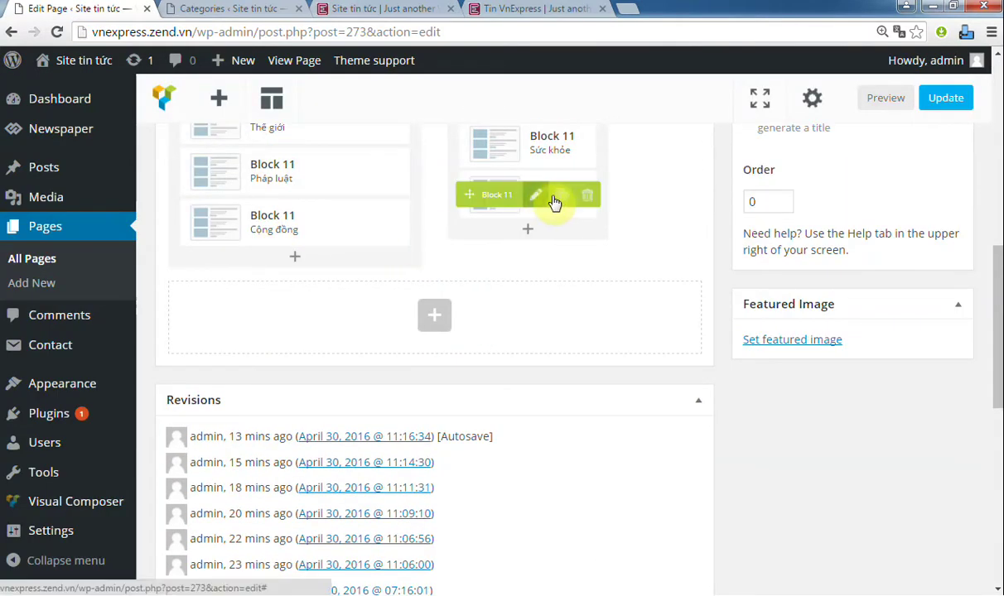
click(560, 198)
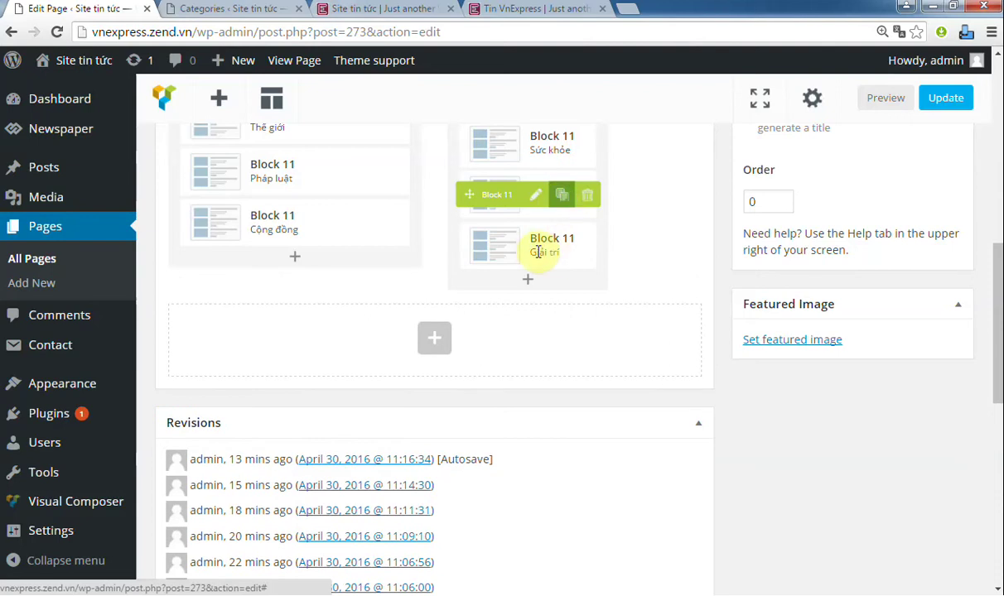
click(536, 246)
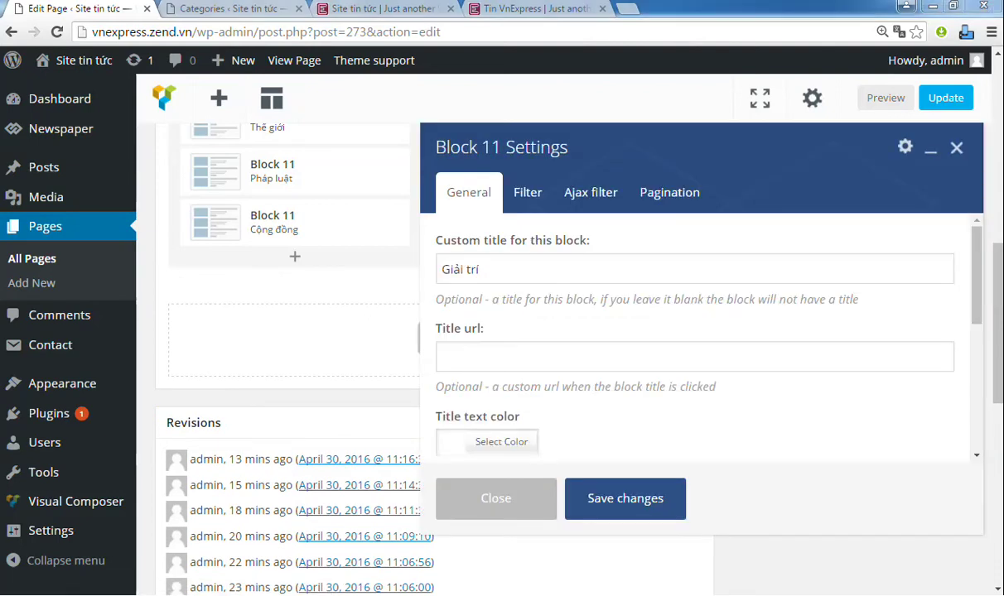
click(655, 262)
key(ctrl+a)
text(Du lịch)
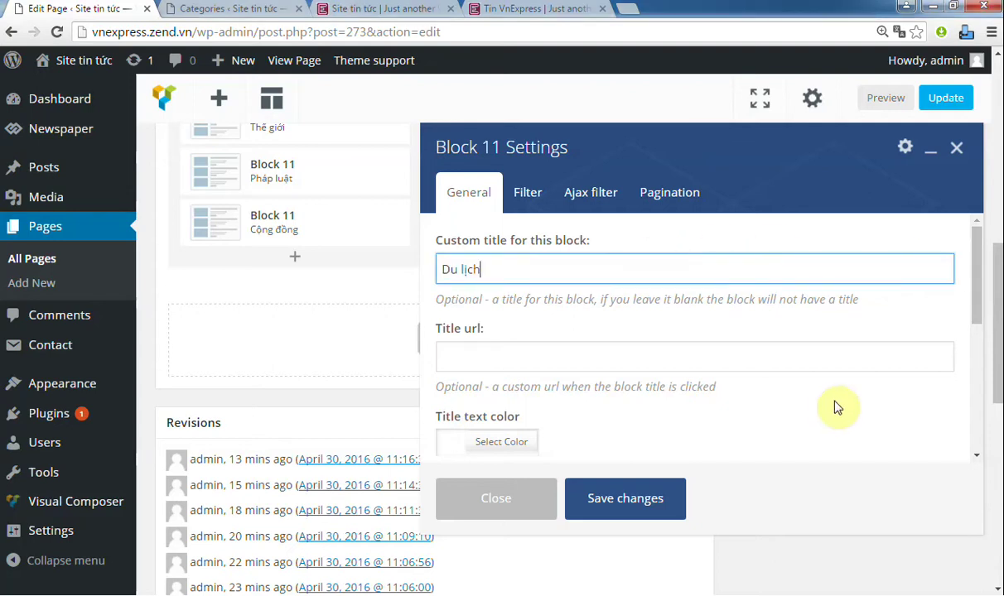
Step: Set the copied block's category filter to Du lịch
click(527, 193)
click(584, 378)
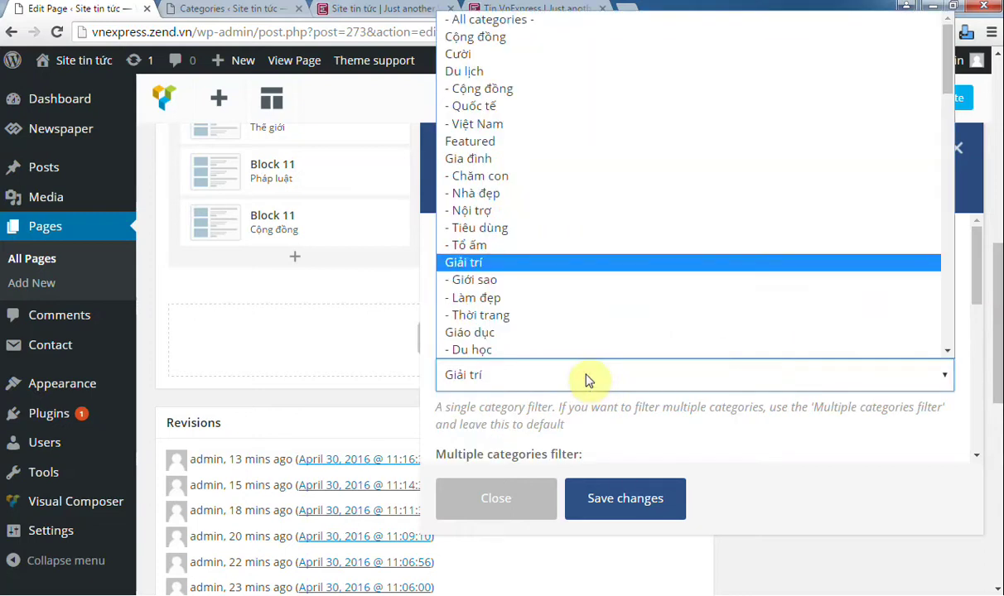
click(515, 71)
scroll(560, 248, down, 1)
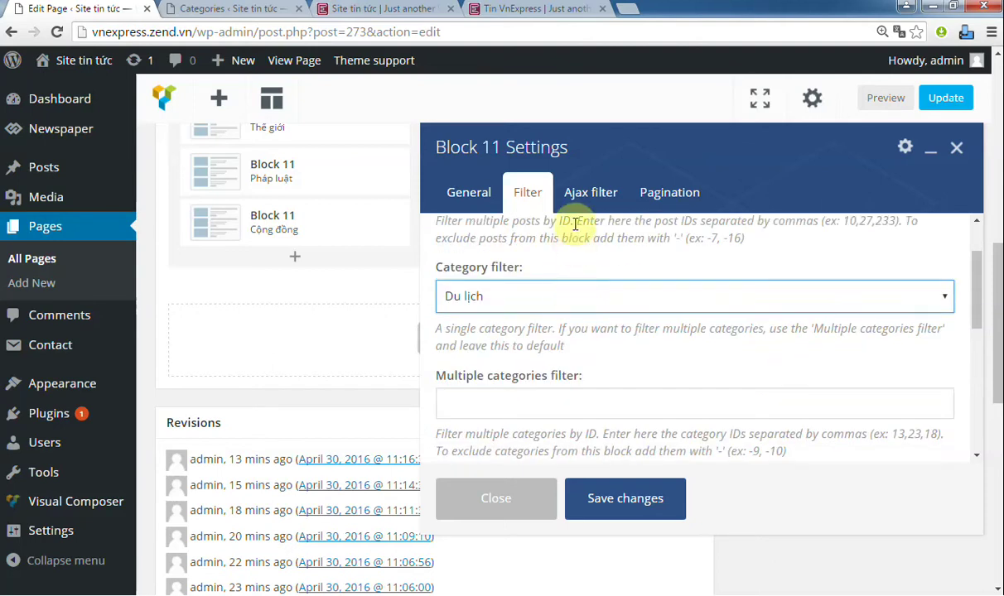
Step: Look up the Việt Nam category's ID and replace the block's Ajax dropdown IDs with 195
click(588, 192)
drag(496, 394, 444, 395)
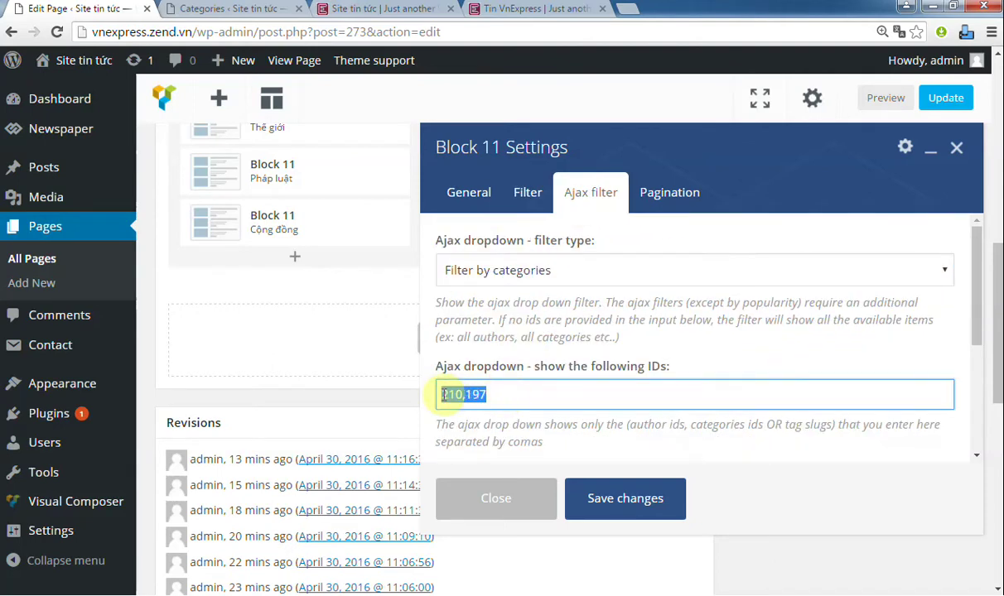
click(526, 8)
mouse_move(720, 302)
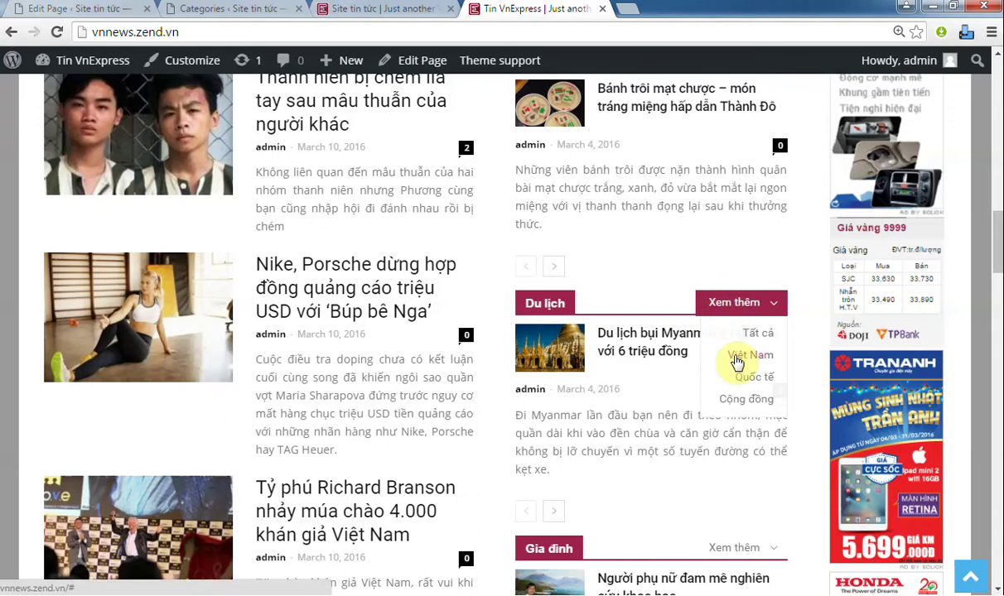
click(195, 8)
triple_click(812, 187)
text(Viet)
click(745, 203)
mouse_move(499, 291)
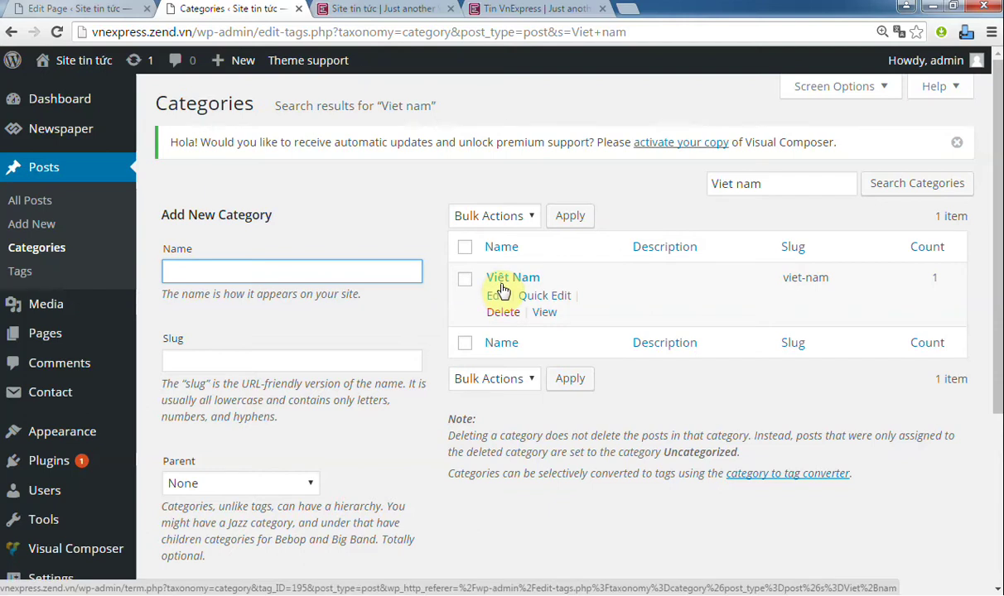
key(ctrl+1)
text(195)
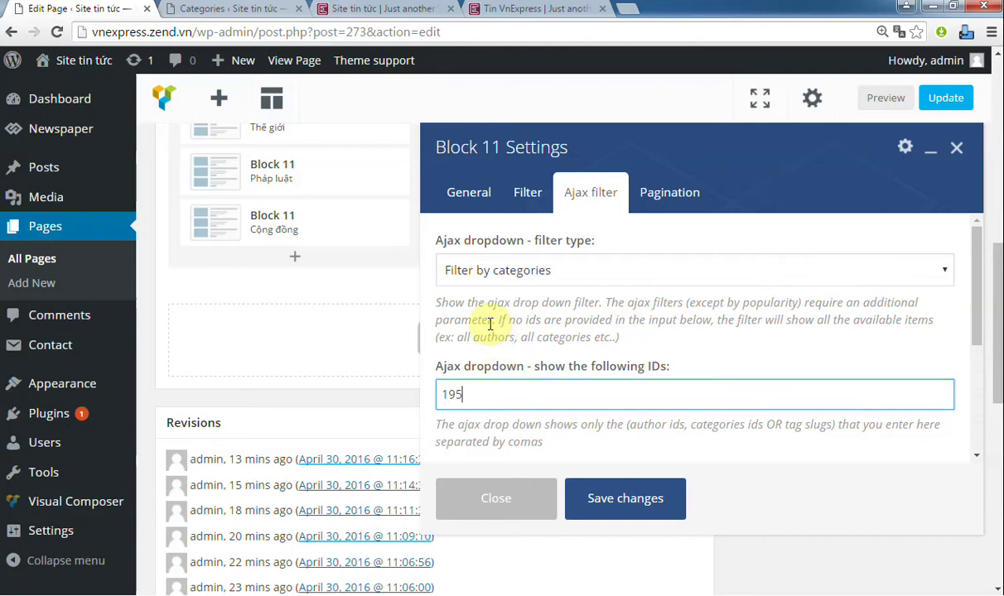
Step: Look up the ID of the Quốc tế category with slug quoc-te and append 165 to the Ajax dropdown IDs
click(246, 9)
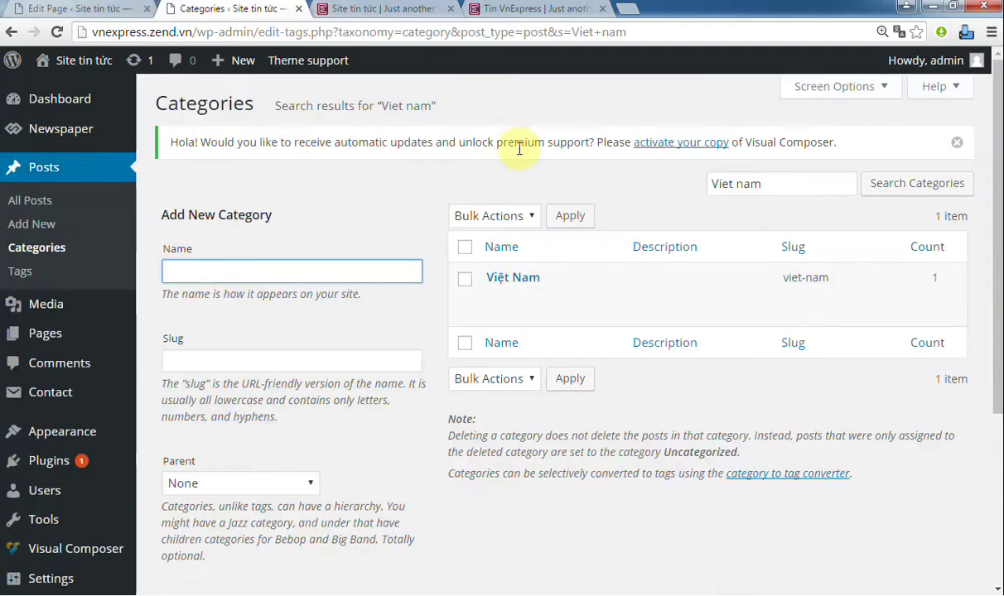
triple_click(759, 191)
text(qu)
click(729, 206)
click(874, 192)
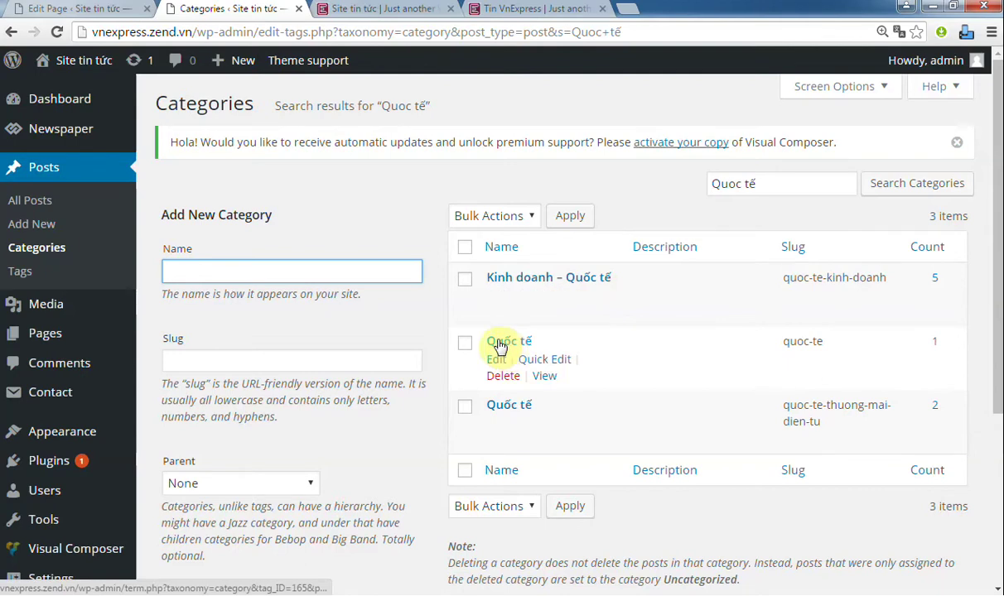
click(106, 9)
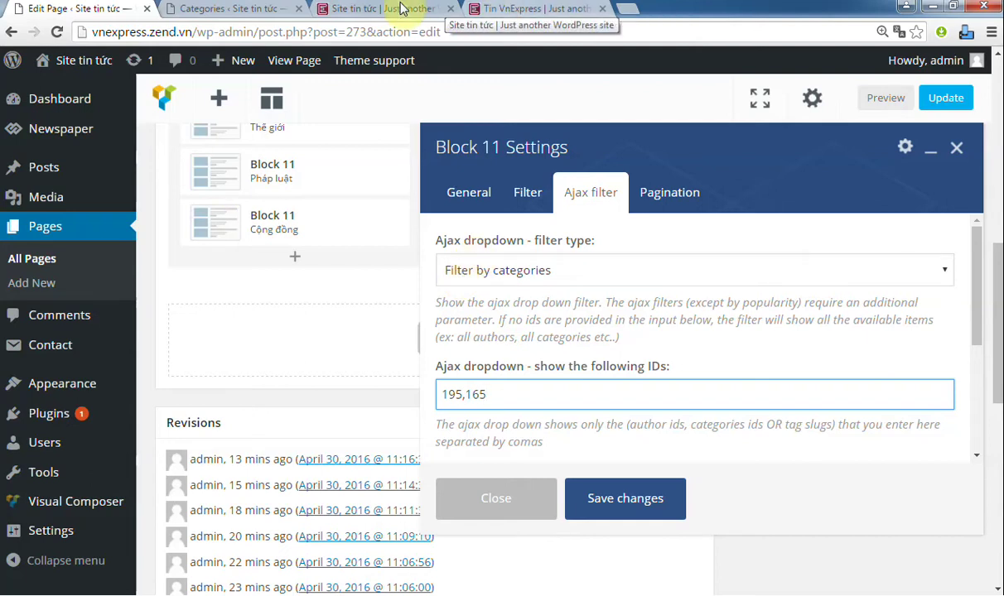
Step: Search the categories for "Cộng đồng" and append the ID 205 to the block's Ajax dropdown IDs
click(211, 12)
click(820, 188)
text(cong d)
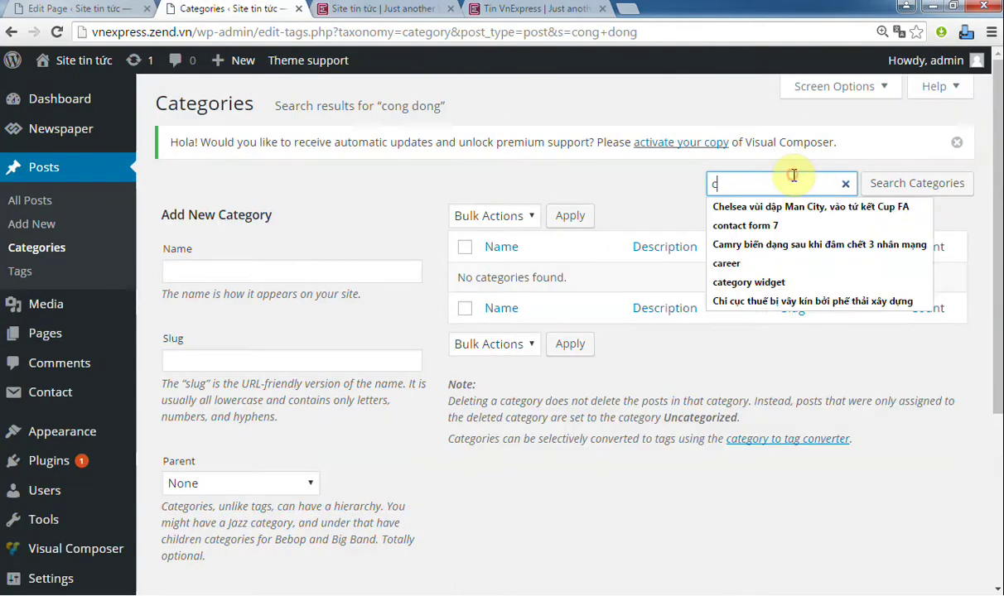
text(ộn)
click(762, 206)
click(915, 183)
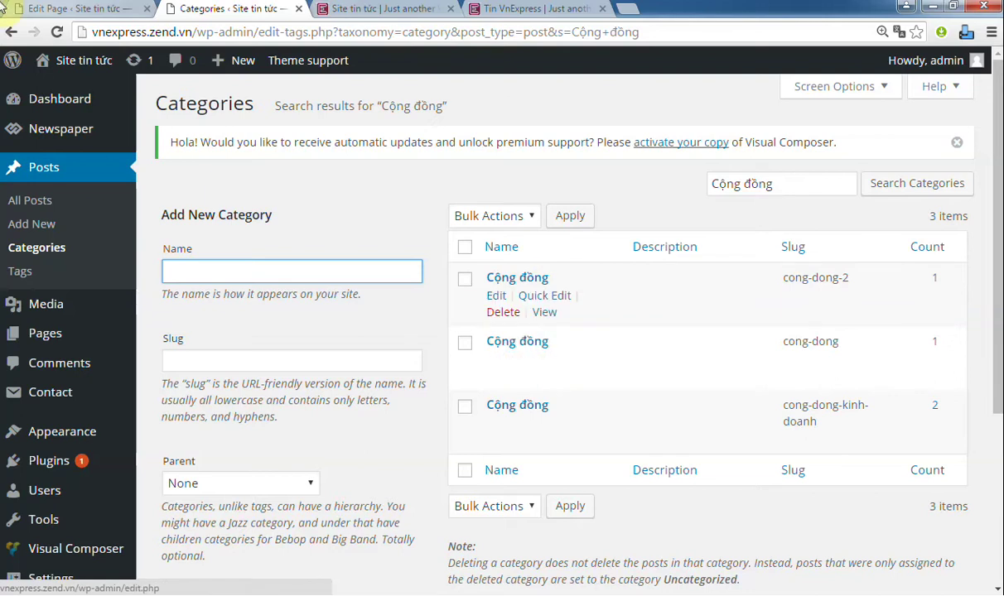
click(25, 10)
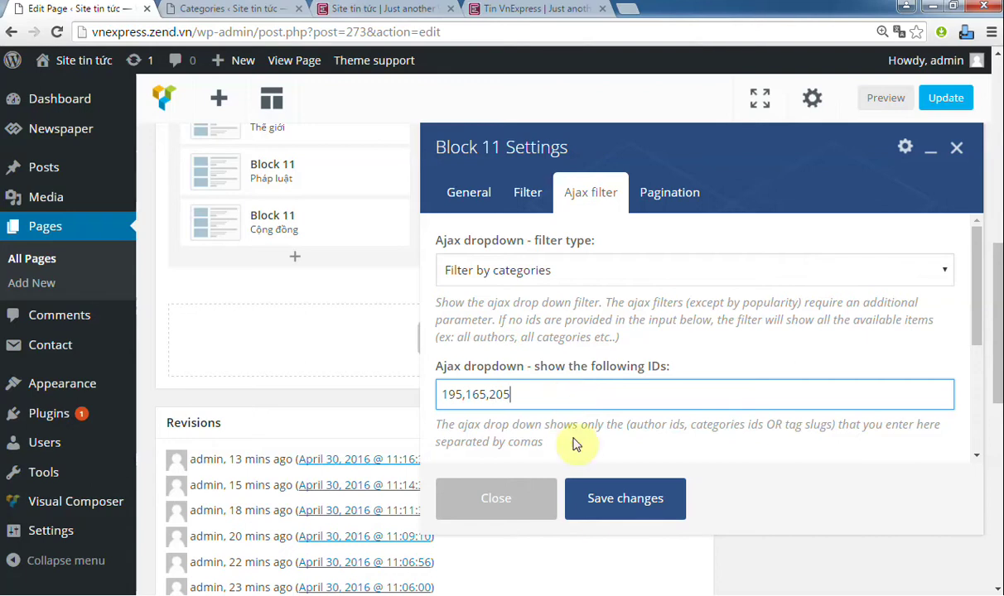
Step: Save the block and page changes, and check the Du lịch block with its Xem thêm list on the reloaded home page
click(593, 504)
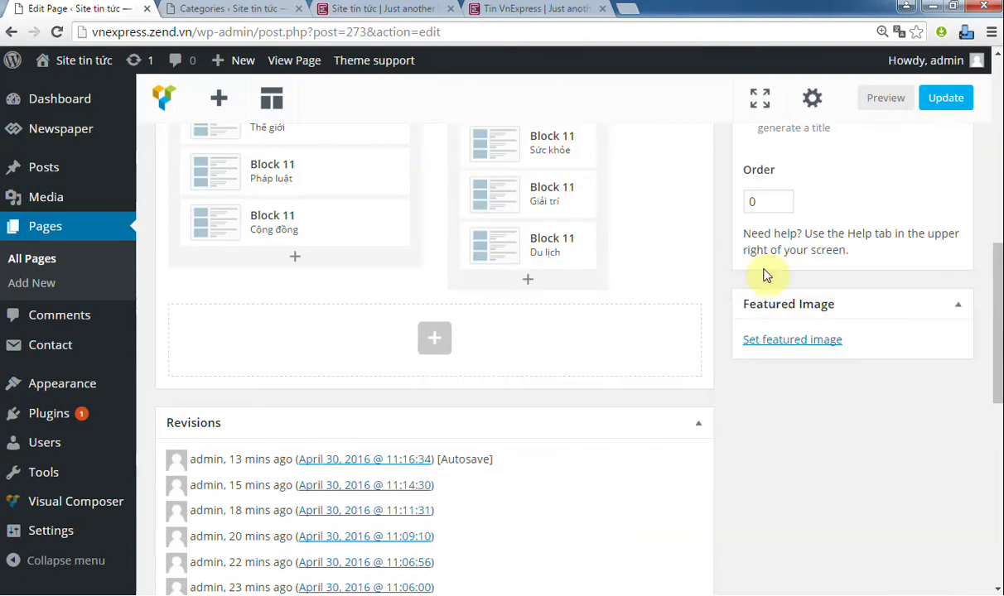
click(935, 111)
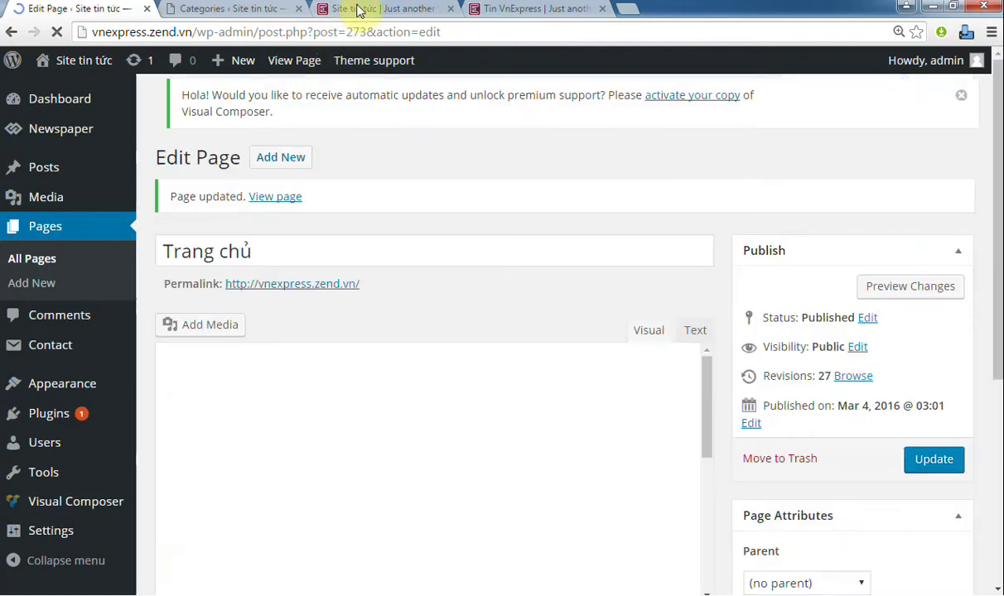
click(359, 10)
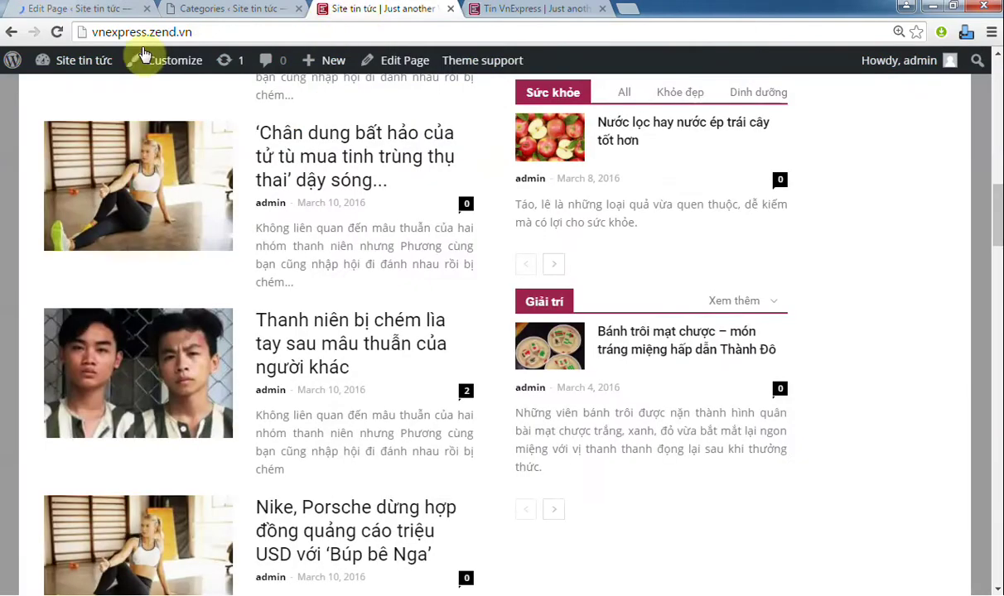
click(54, 31)
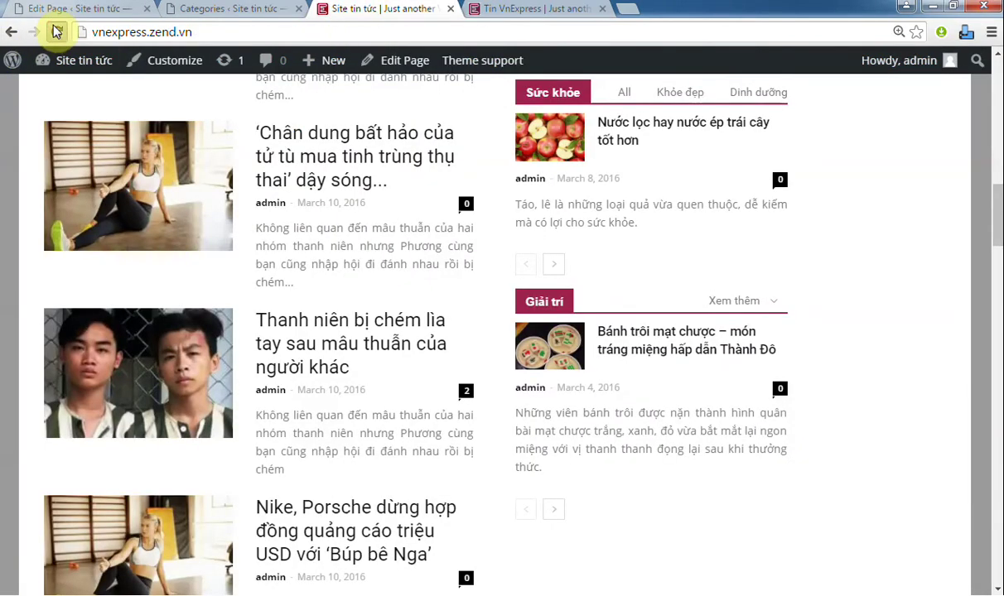
scroll(488, 157, down, 3)
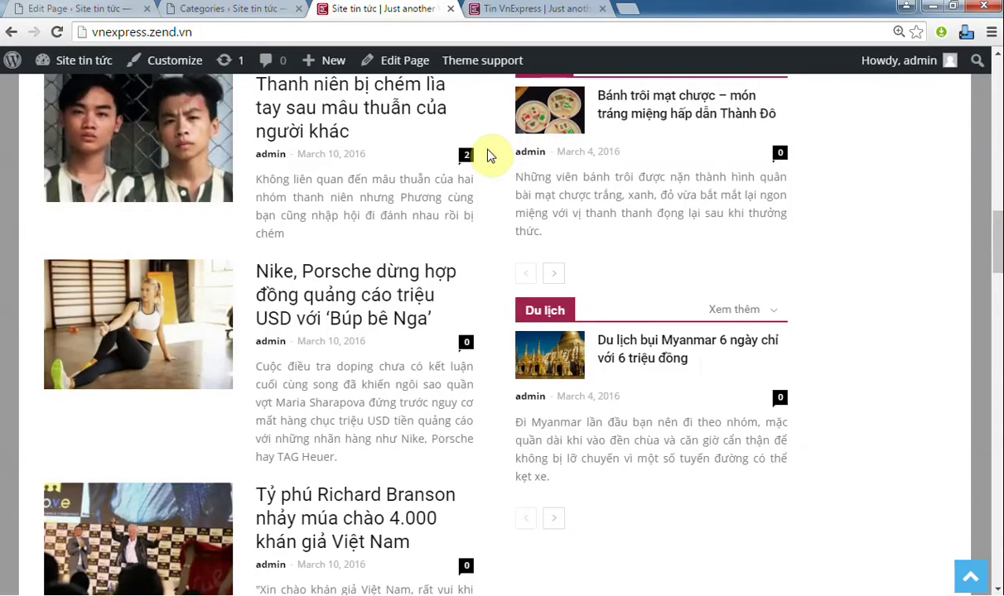
mouse_move(753, 310)
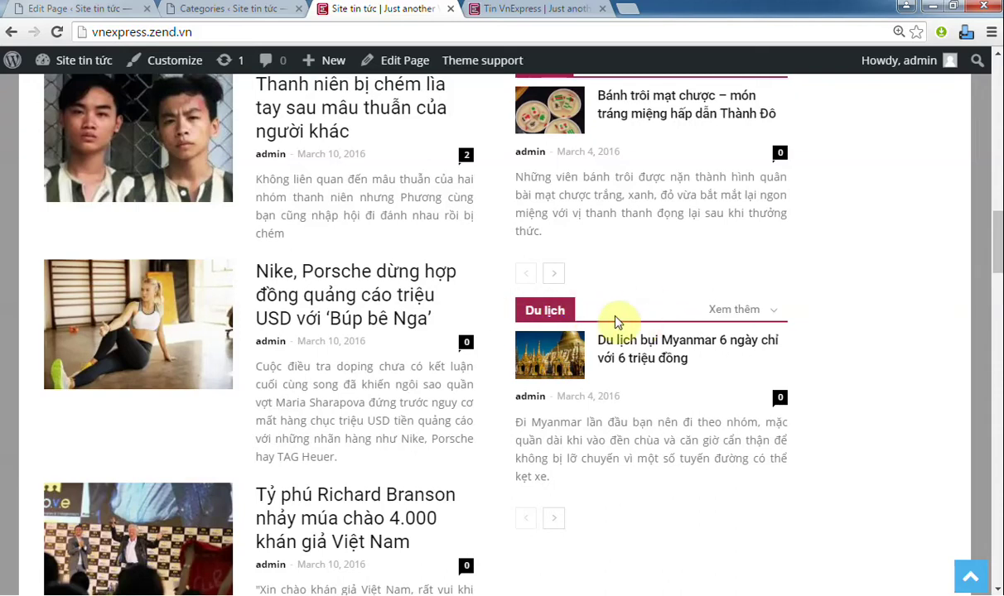
Step: Duplicate the Du lịch Block 11 on the Trang chủ page and open the copy's custom title for editing
click(500, 14)
scroll(520, 207, down, 3)
scroll(520, 206, down, 1)
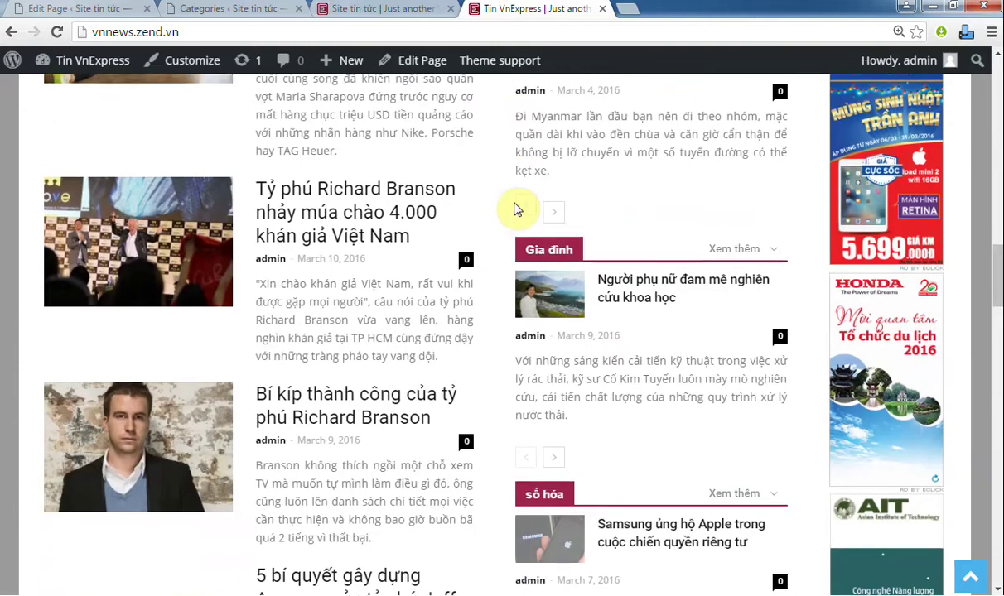
click(103, 7)
scroll(439, 197, down, 10)
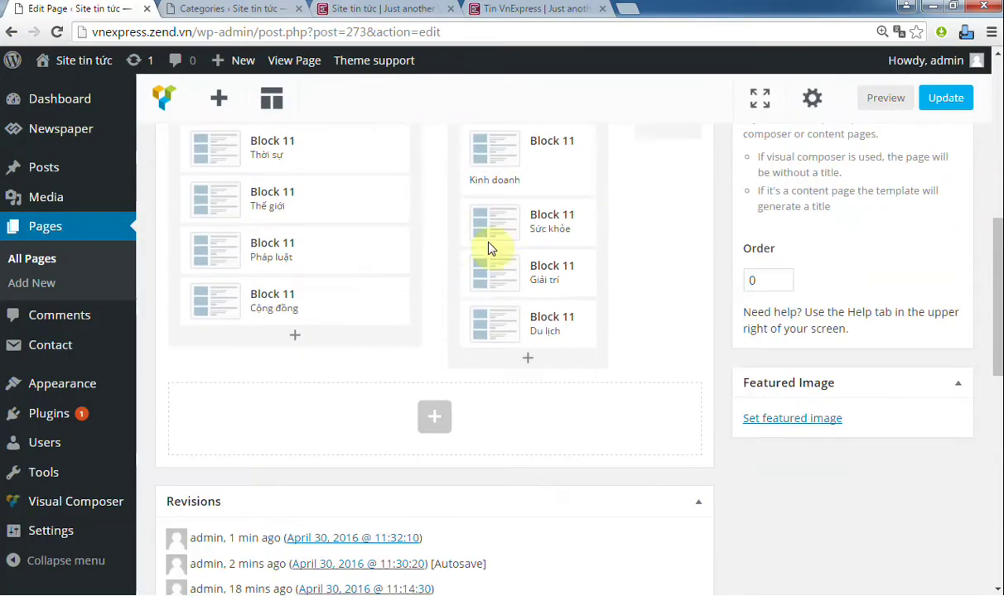
click(558, 325)
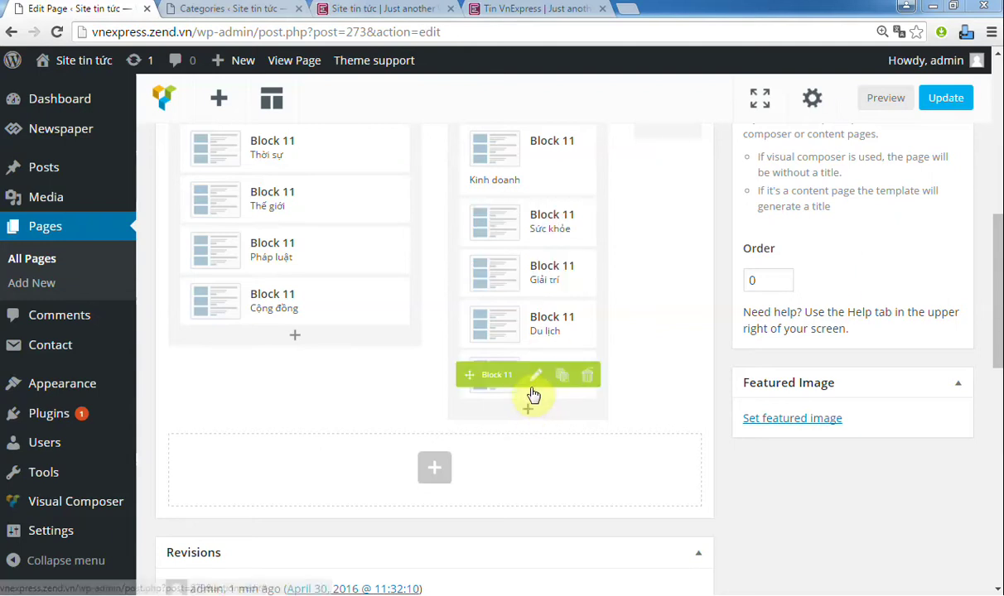
click(534, 386)
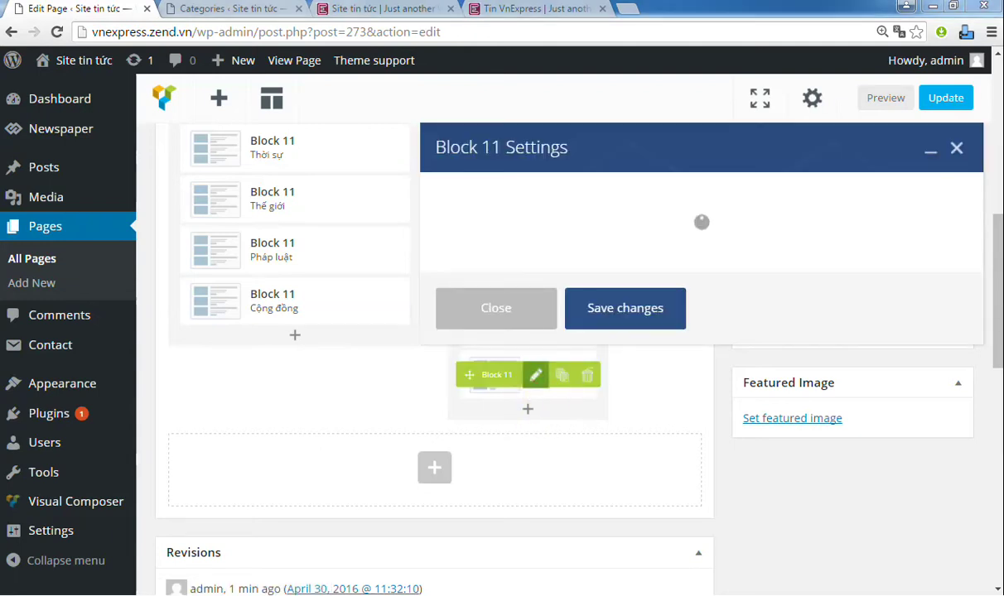
click(648, 267)
key(ctrl+a)
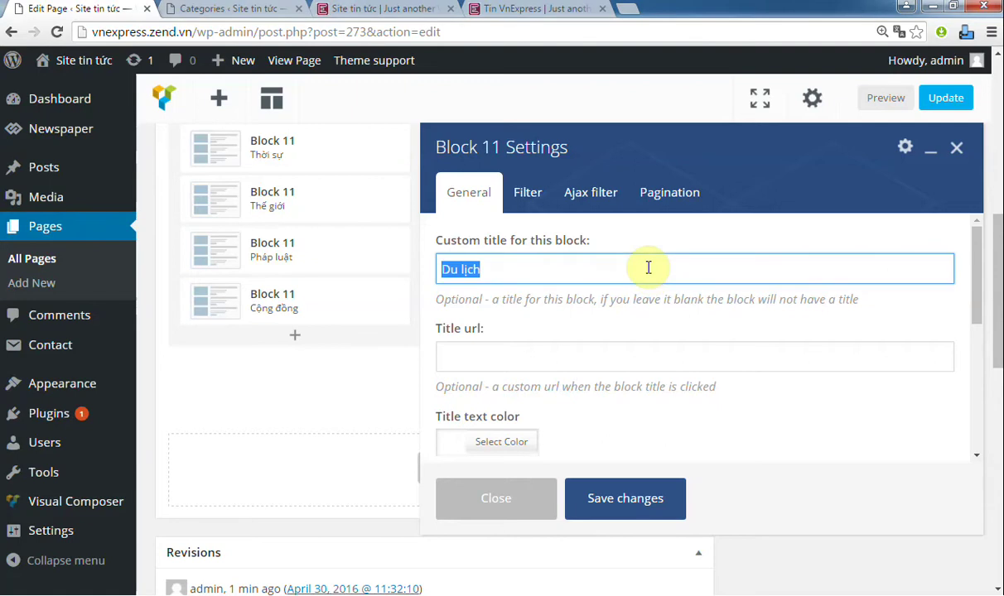
Step: Set the new block's category filter to Gia đình
click(528, 193)
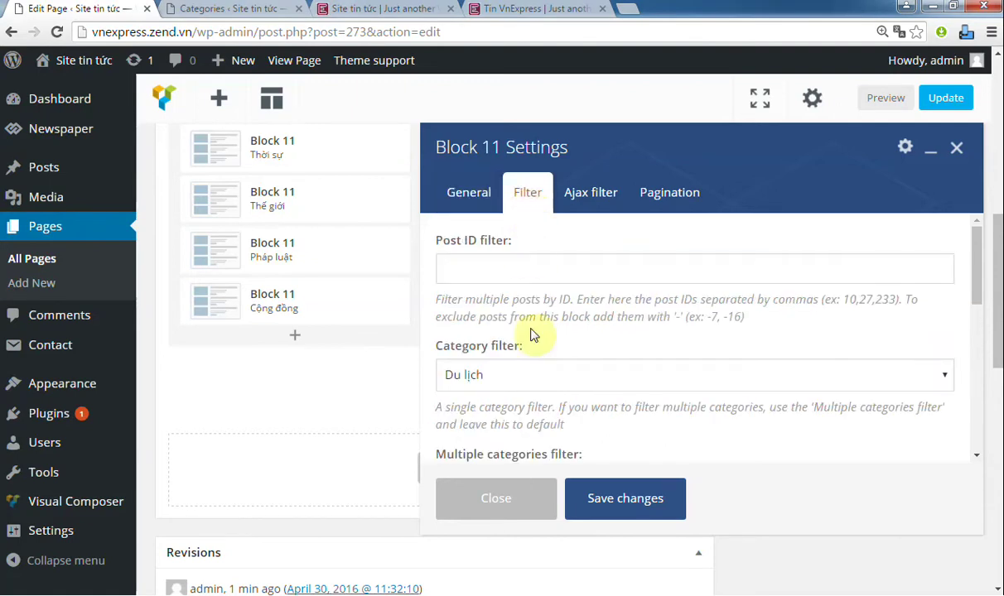
click(536, 389)
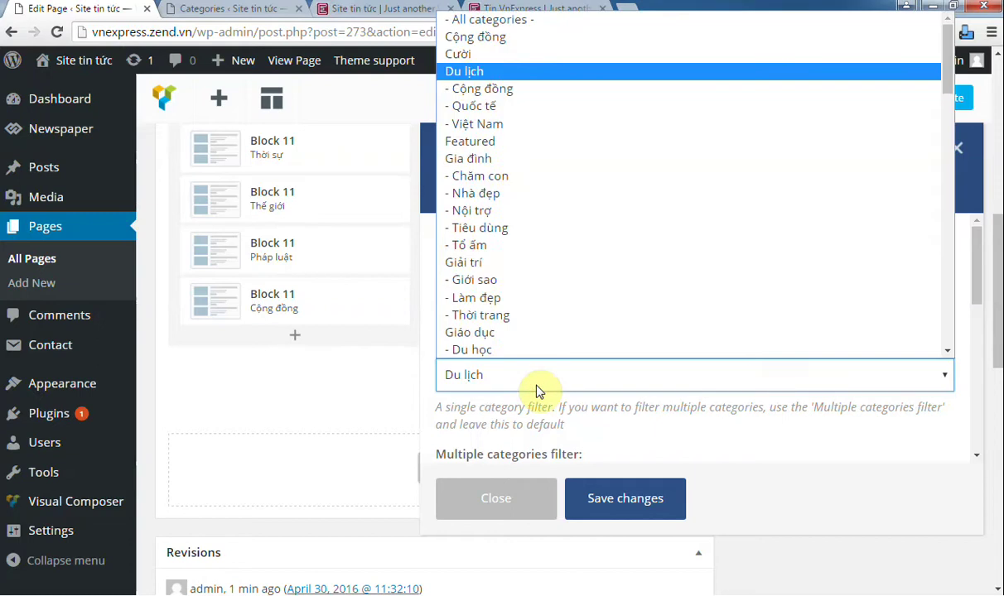
click(531, 162)
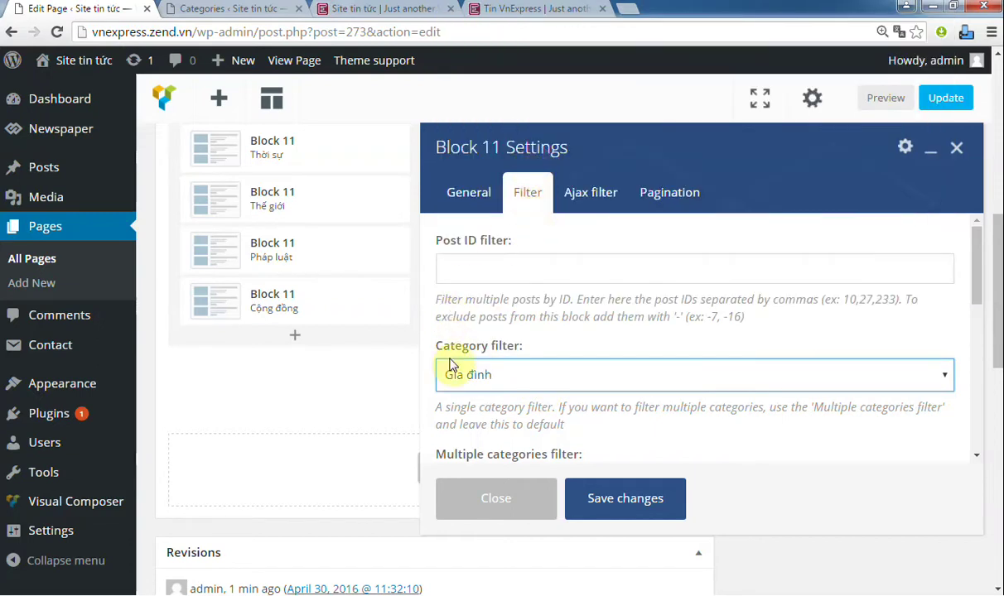
Step: Check the Gia đình list on the reference site, search the categories for "Tổ â" and replace the block's Ajax dropdown IDs with 181
click(590, 193)
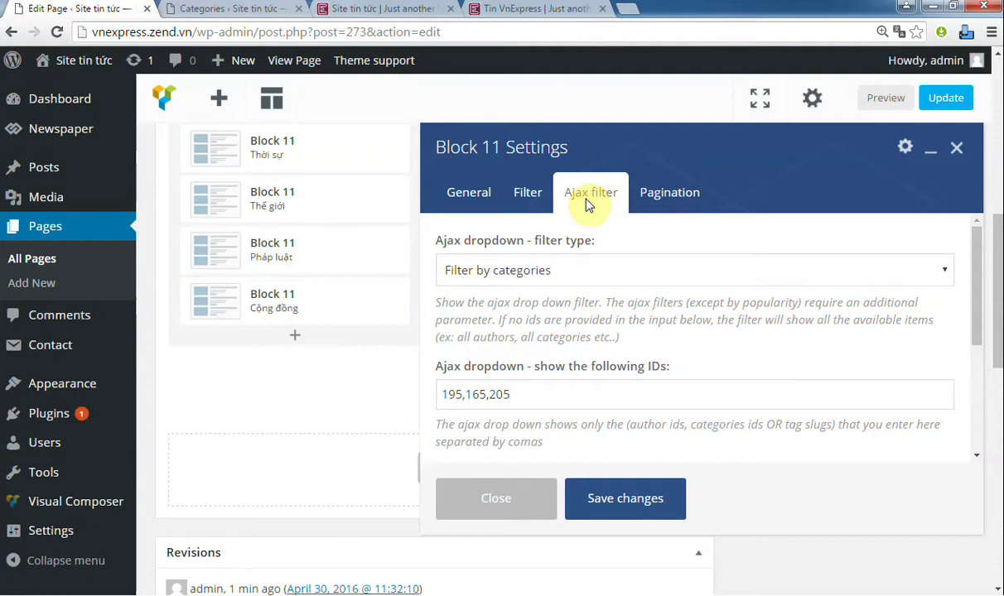
click(515, 9)
mouse_move(763, 251)
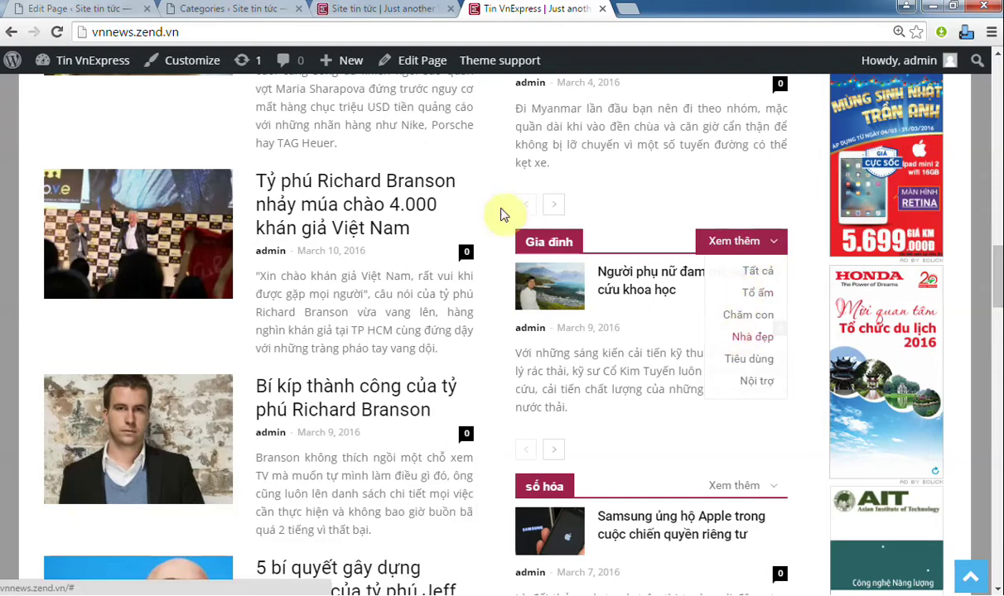
click(179, 10)
click(805, 182)
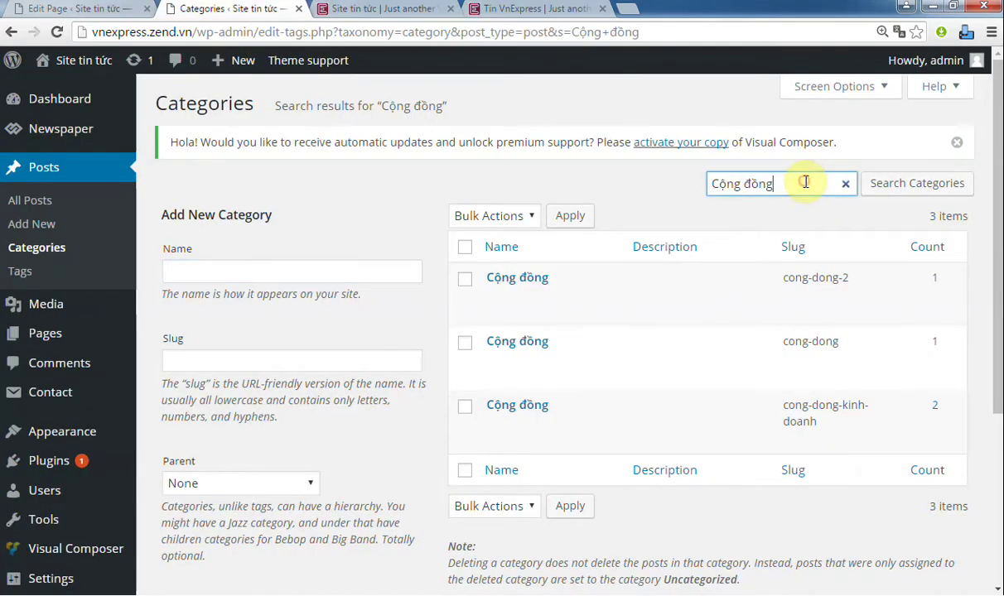
key(ctrl+a)
text(Tố â)
key(Return)
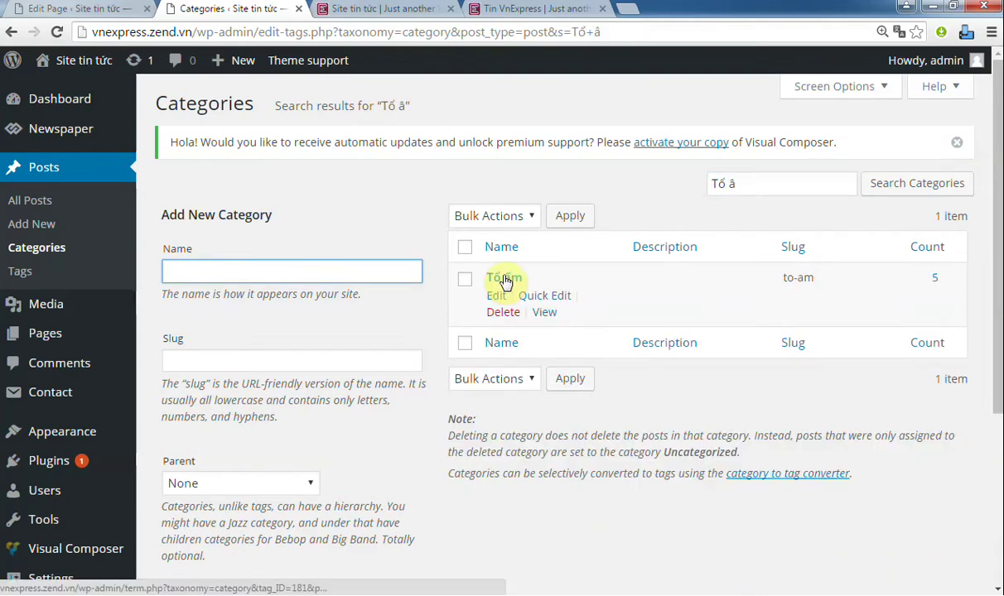
click(47, 12)
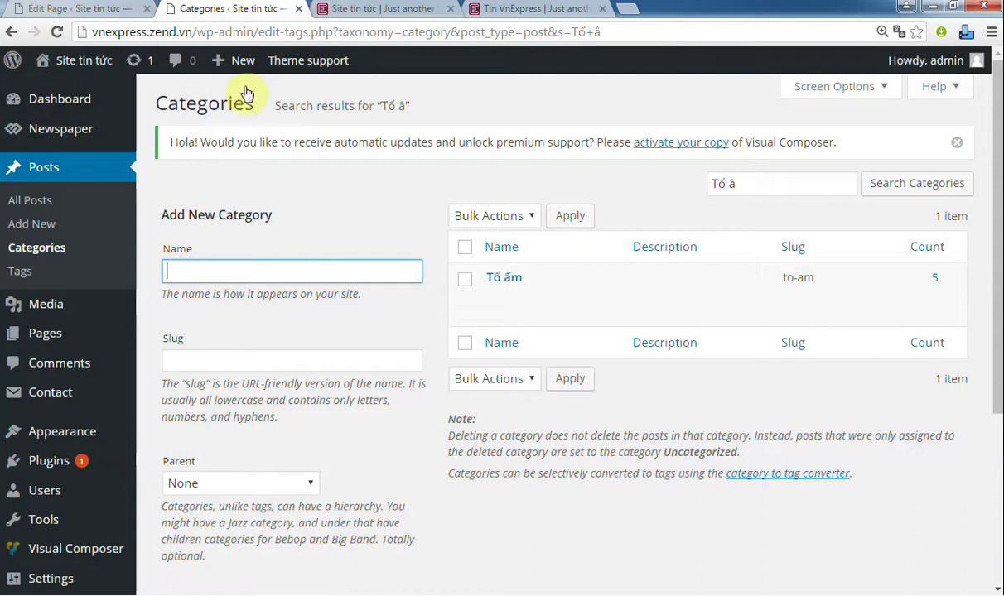
triple_click(569, 388)
text(181,)
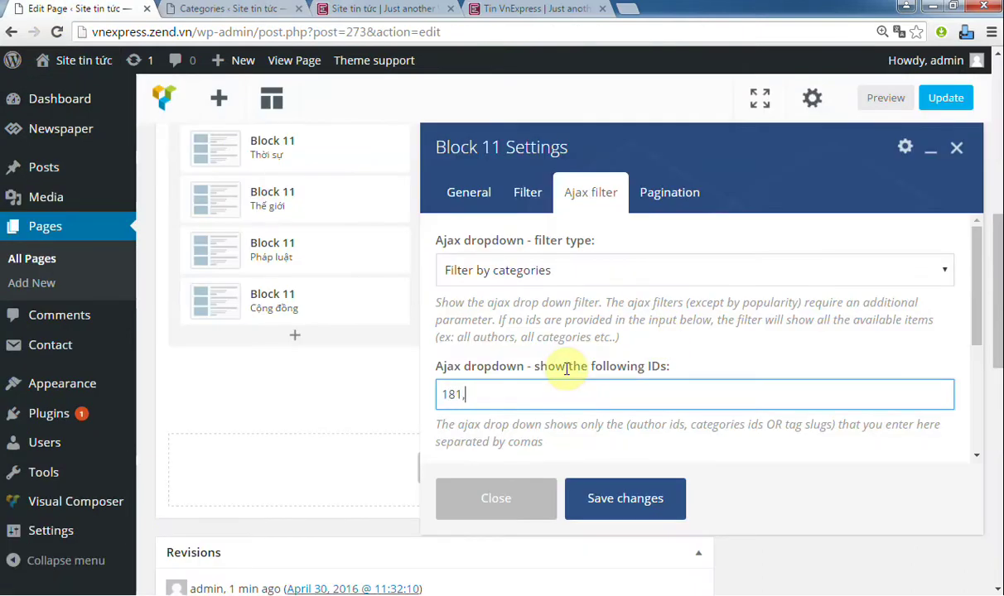
Step: Search the categories for "Chăm" and append the ID 201 to the block's Ajax dropdown IDs
click(513, 10)
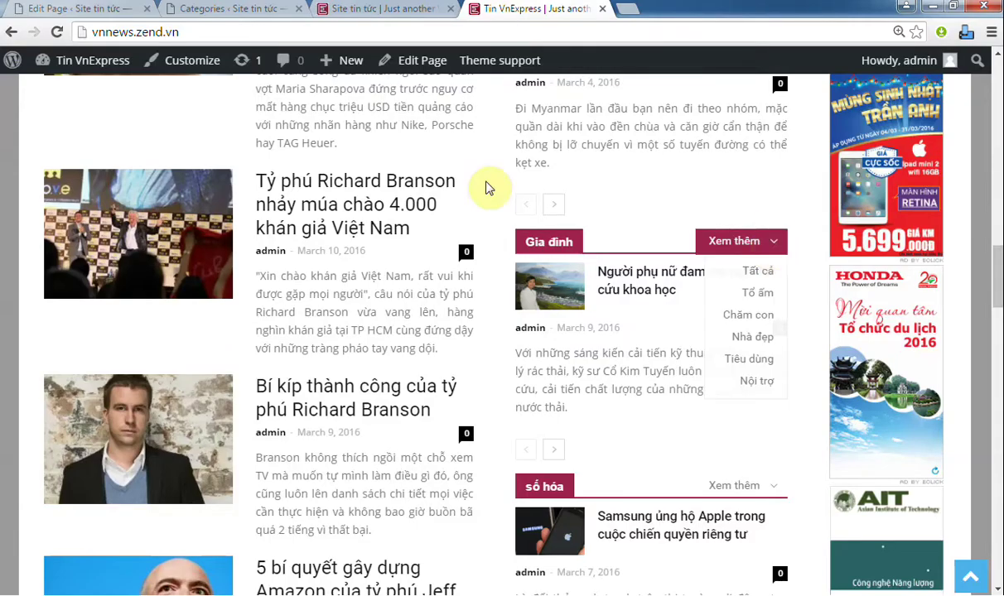
click(241, 10)
click(759, 177)
text(Chăm)
key(Return)
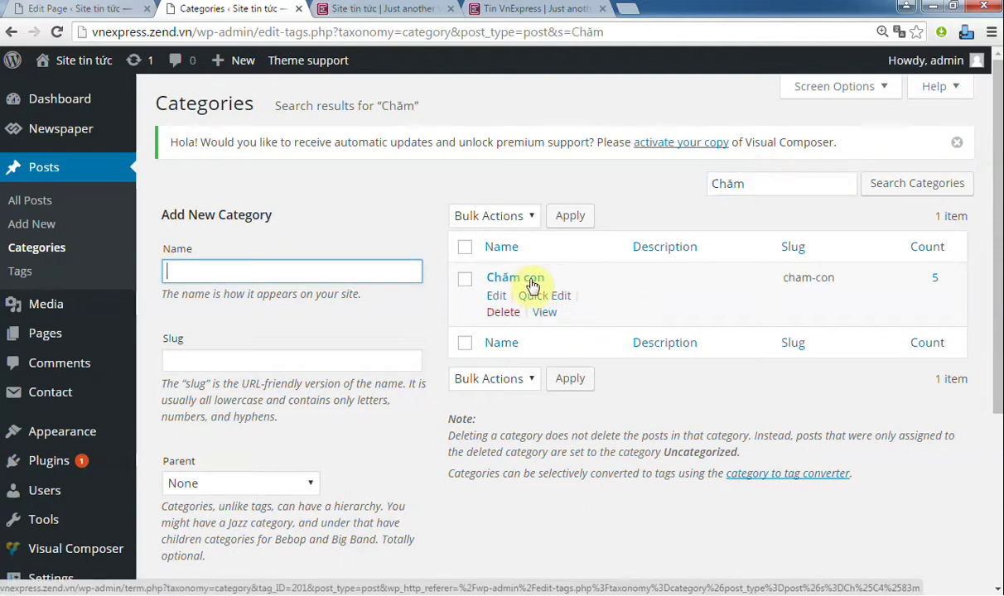
click(67, 12)
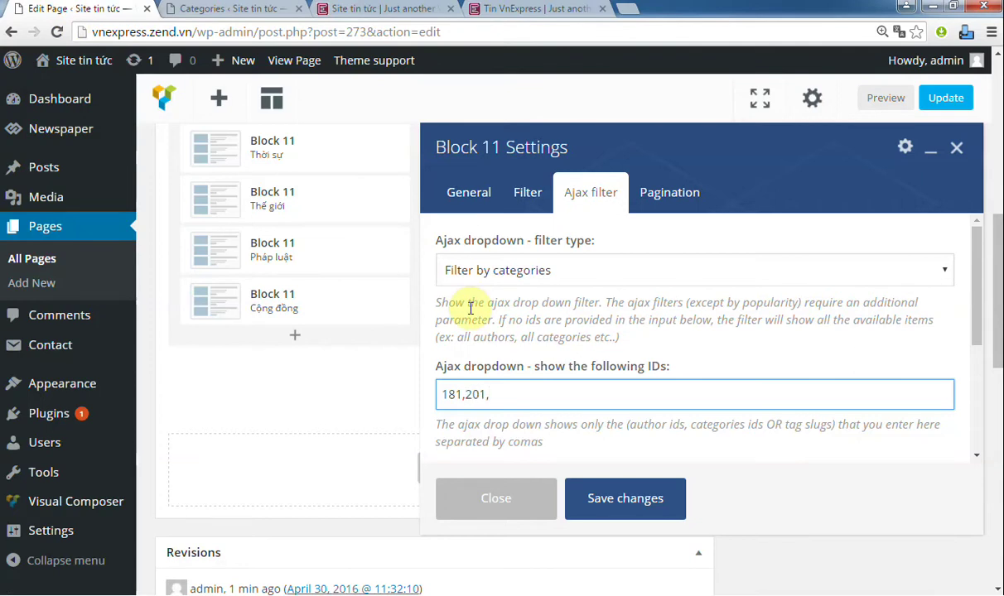
Step: Search the categories for "Nhà đẹp" and append the ID 161 to the block's Ajax dropdown IDs
click(533, 8)
mouse_move(743, 249)
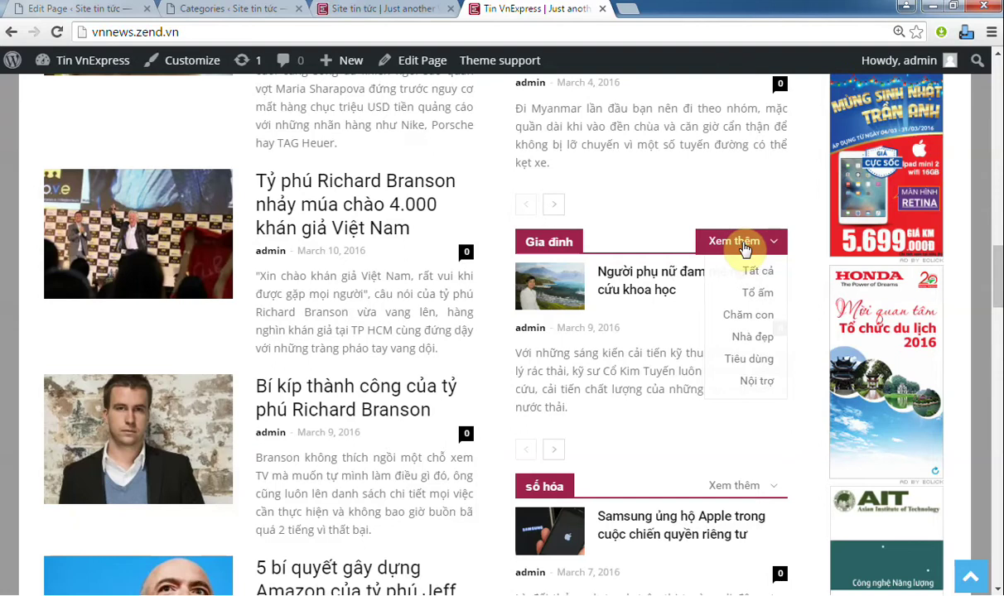
click(40, 11)
click(217, 12)
double_click(768, 187)
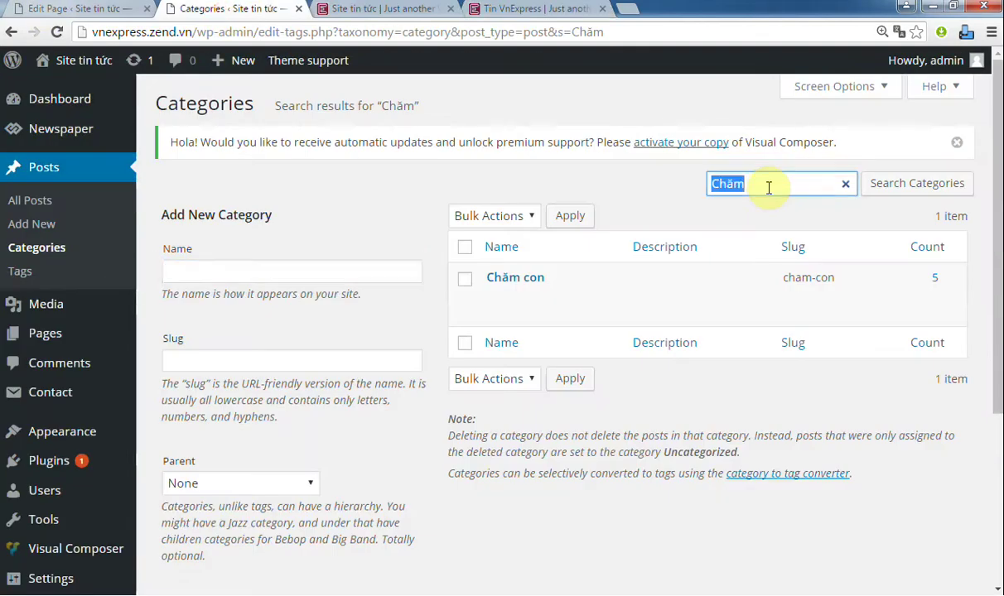
text(Nhà đ)
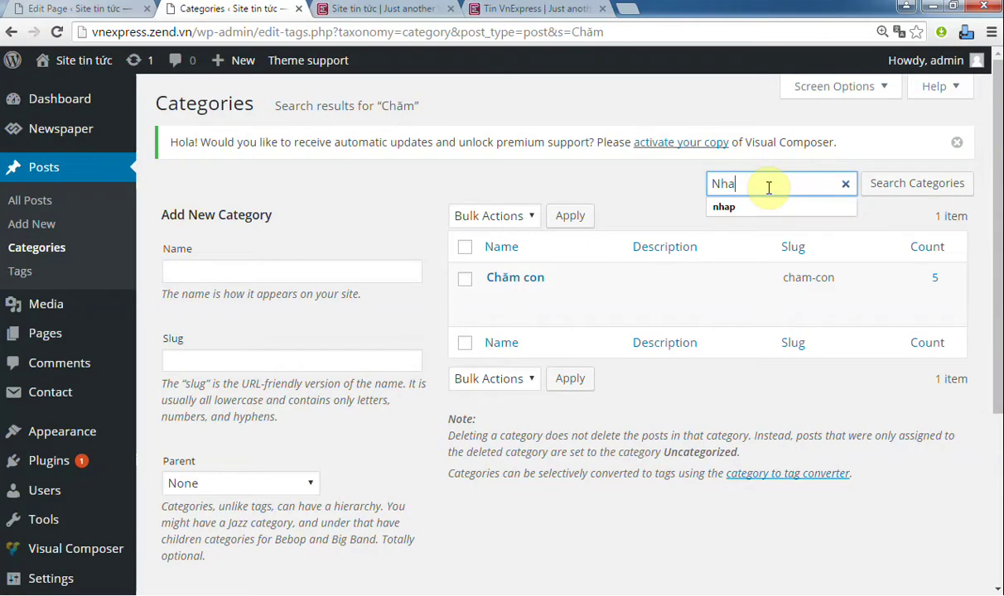
text(ẹp)
key(Return)
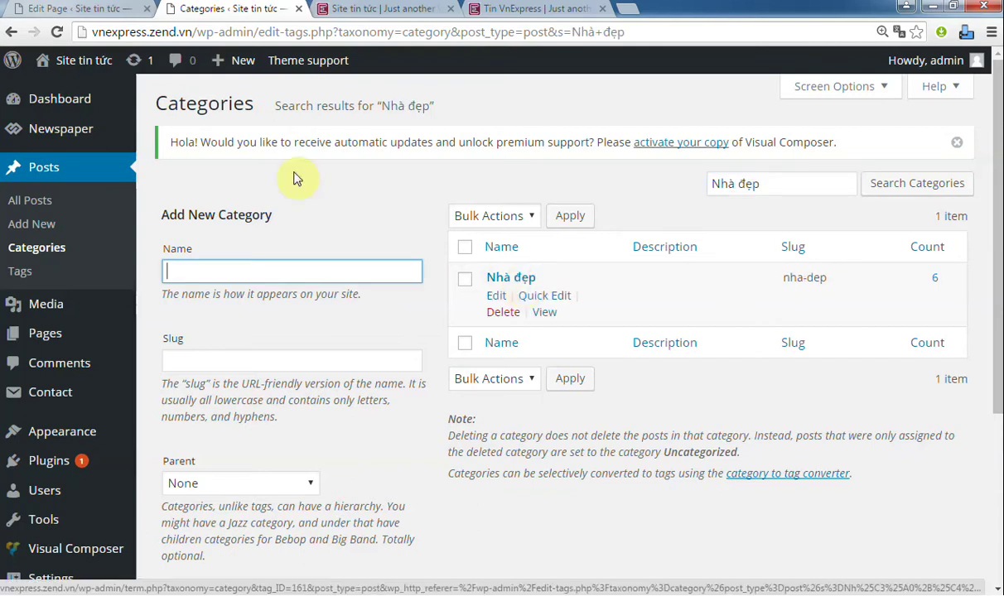
click(66, 10)
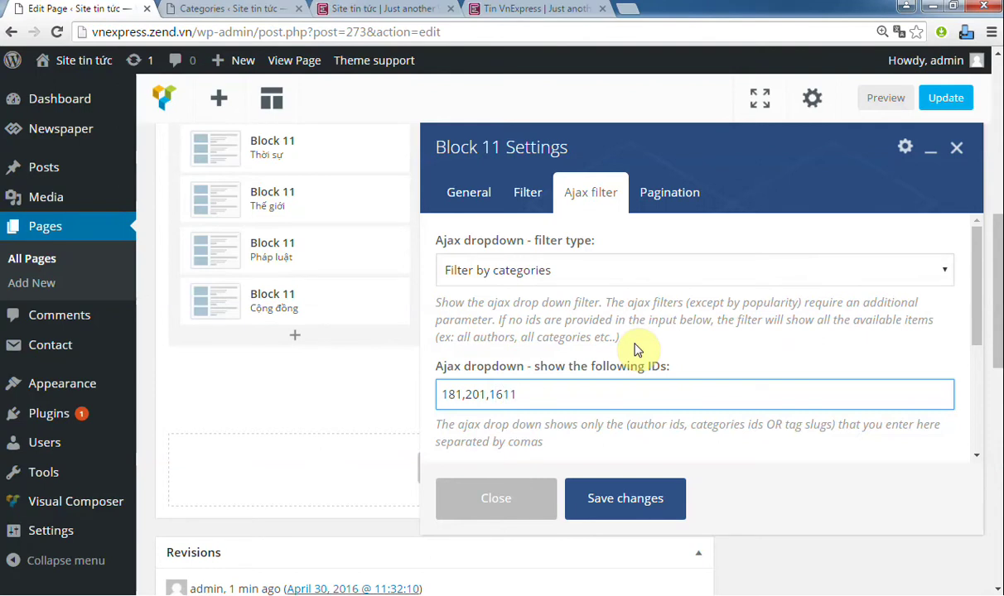
Step: Search the categories for "Tiêu dùng" and append the ID 179 to the block's Ajax dropdown IDs
click(500, 16)
mouse_move(756, 249)
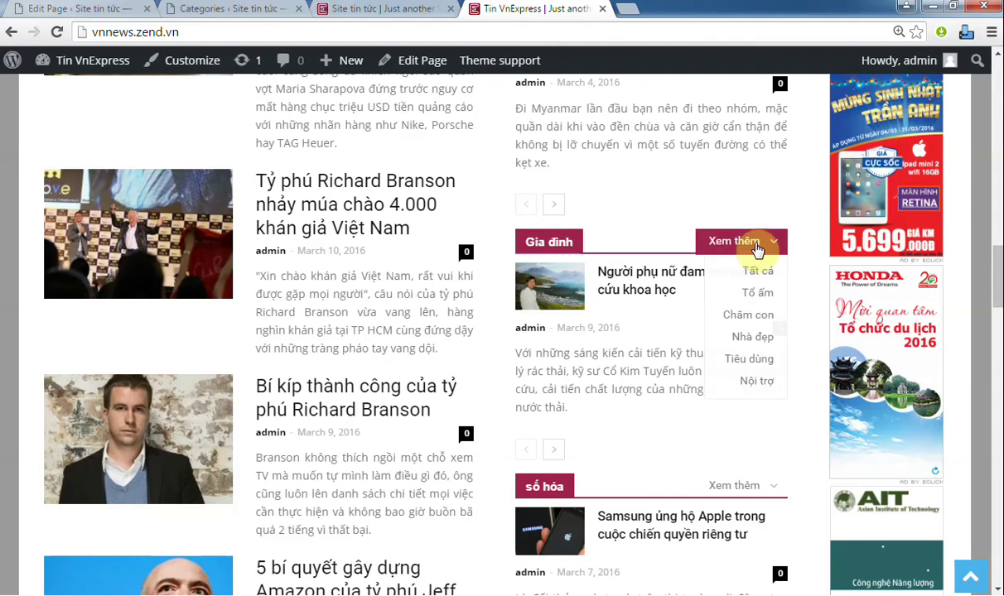
click(187, 9)
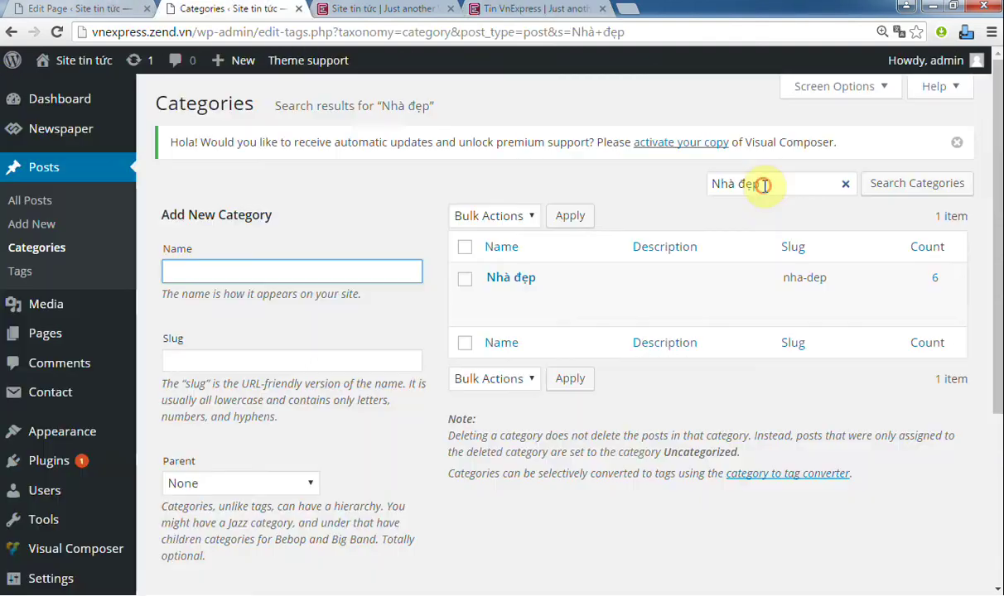
triple_click(765, 185)
text(Tiêu dùng)
key(Return)
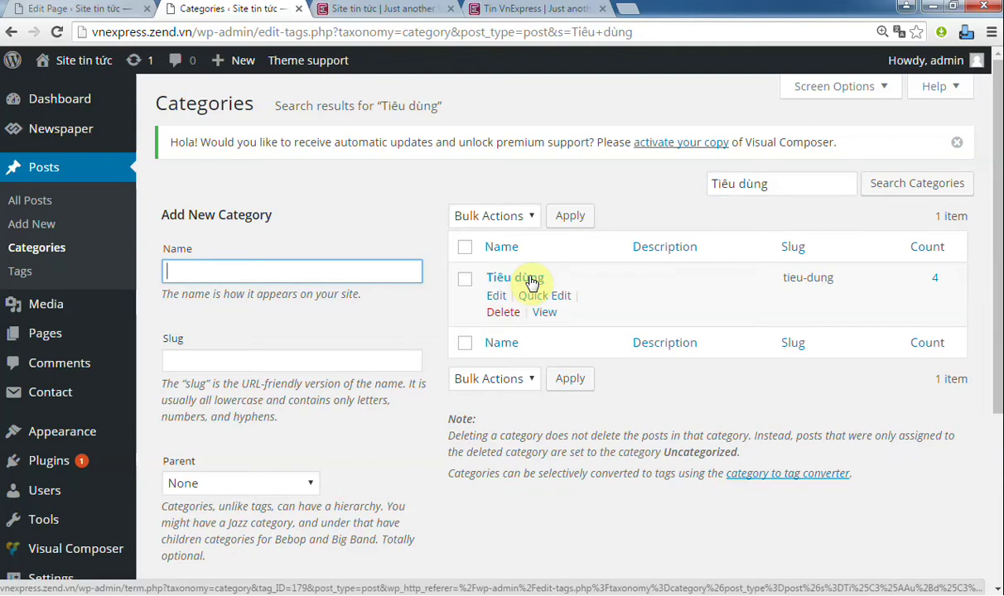
click(49, 8)
text(181,201,161,179,)
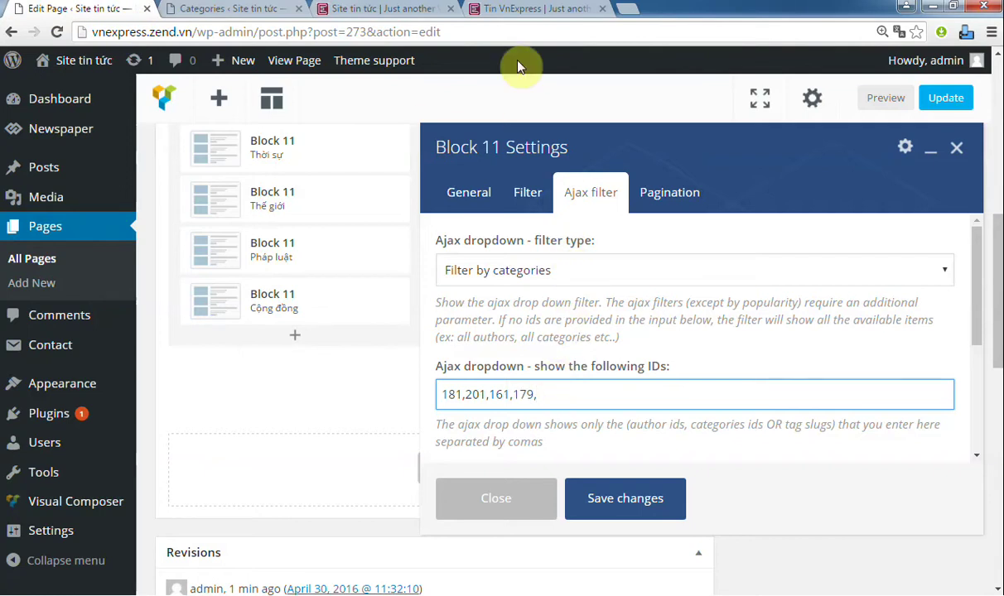
Step: Search the categories for "Nội trợ" and append the ID 162 to the block's Ajax dropdown IDs
click(515, 10)
mouse_move(746, 250)
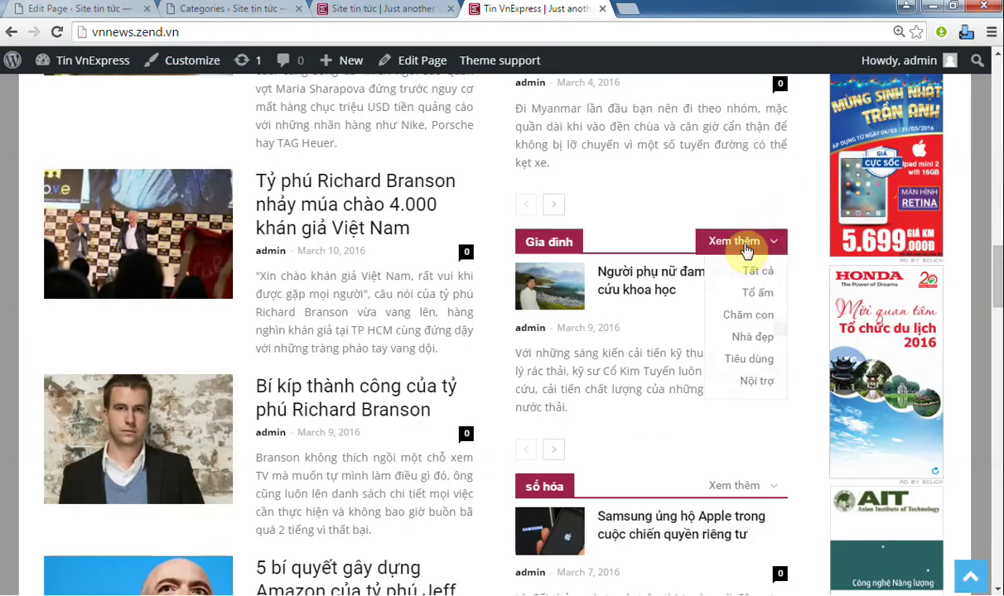
click(193, 10)
click(789, 182)
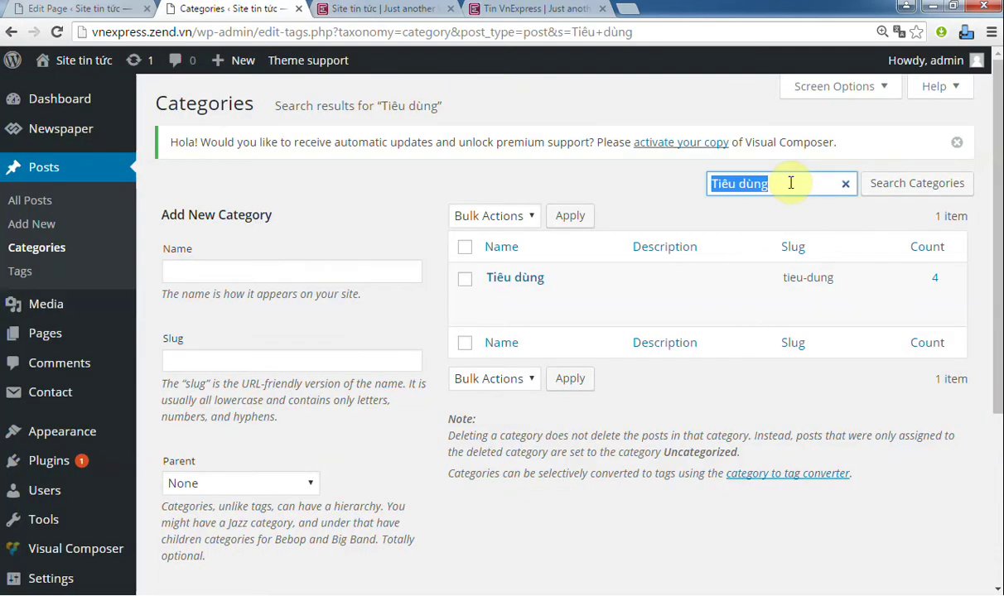
text(Nội trowj)
key(Return)
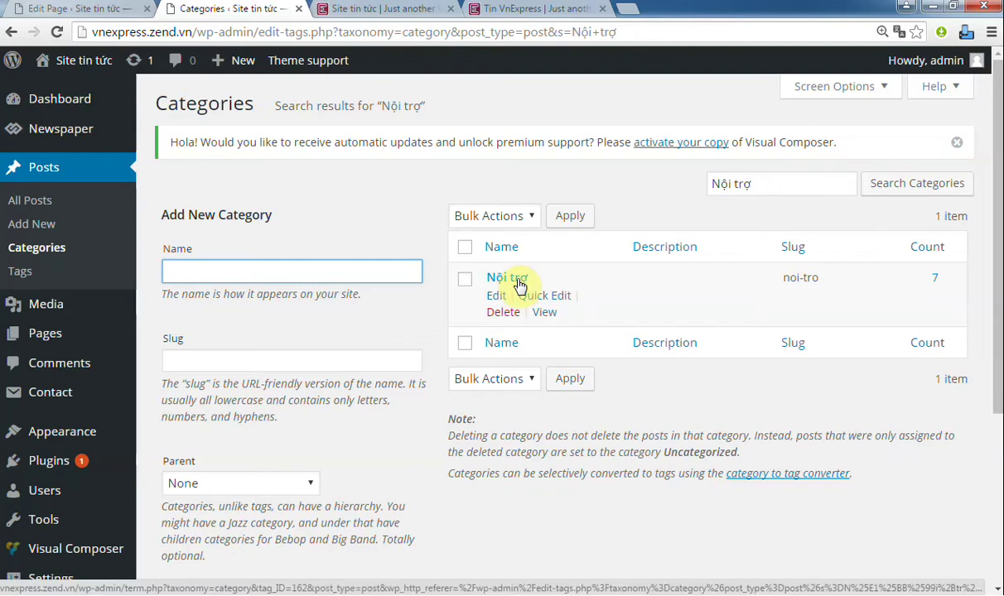
click(63, 10)
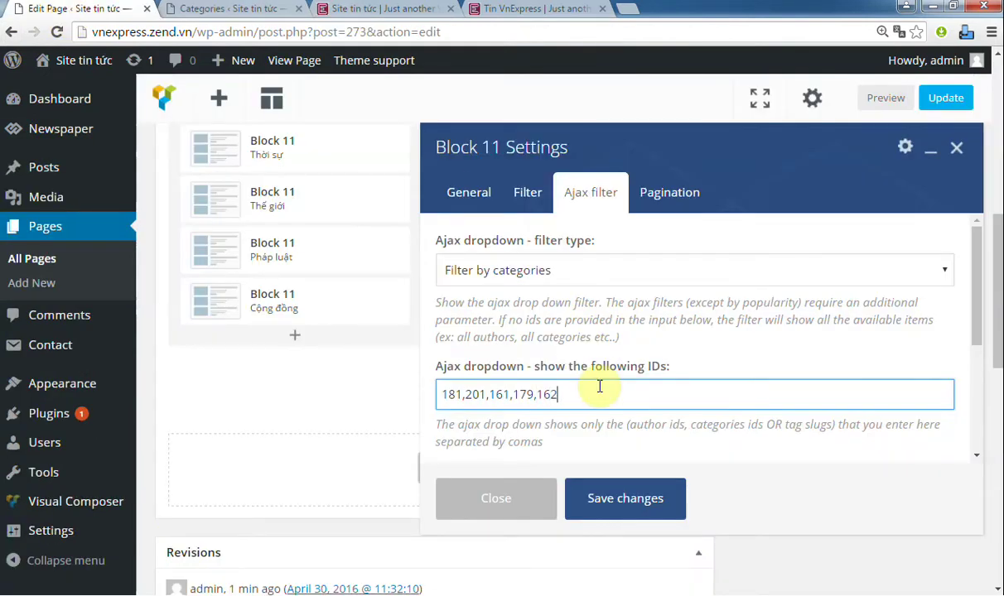
Step: Save the block and page changes, and check the Gia đình block on the reloaded home page
click(593, 500)
click(942, 99)
click(321, 9)
click(53, 33)
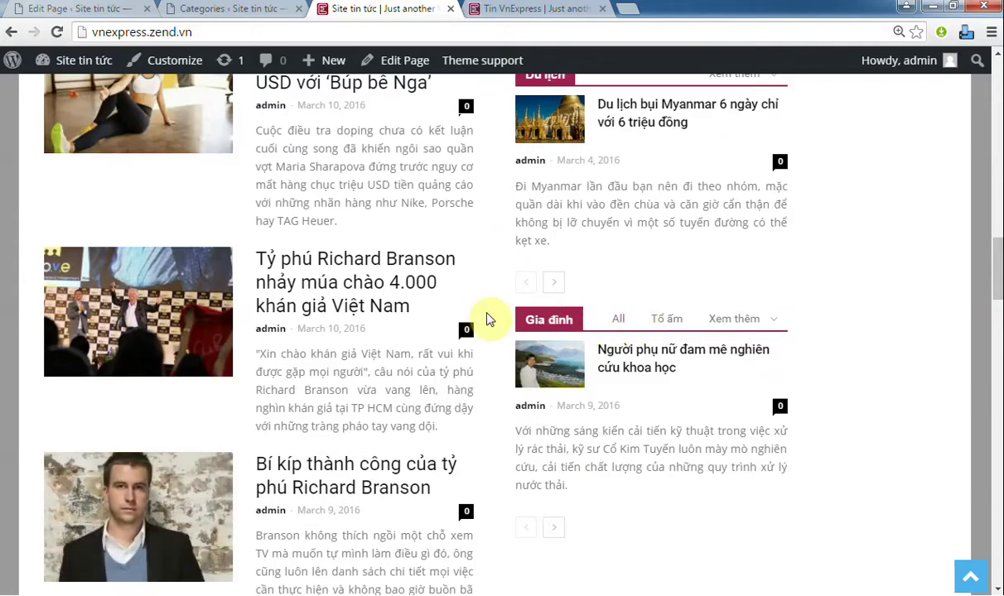
scroll(470, 330, down, 1)
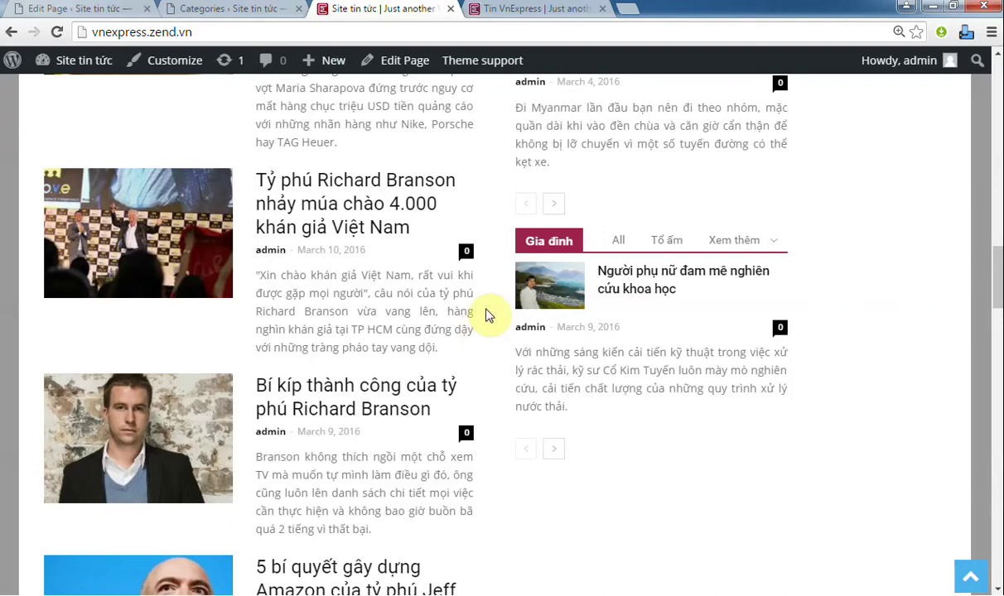
Step: Check which block follows Gia đình on the reference site and duplicate the Gia đình Block 11 on the edited page
click(497, 8)
scroll(518, 149, down, 1)
scroll(512, 158, down, 5)
scroll(511, 159, up, 1)
click(104, 9)
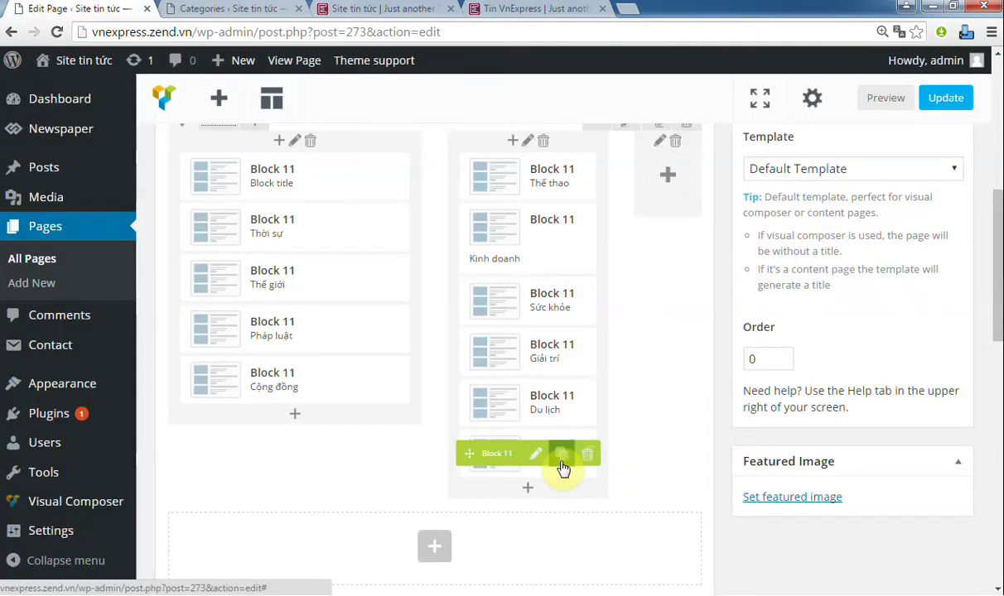
click(562, 460)
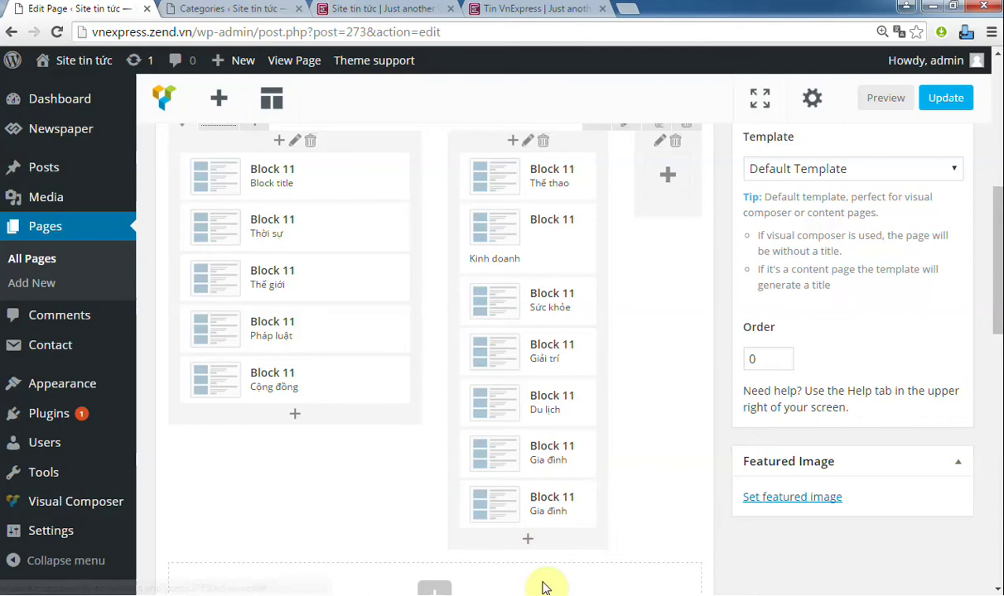
Step: Set the copied block's custom title to "số hóa" and choose the matching category in its category filter
click(536, 505)
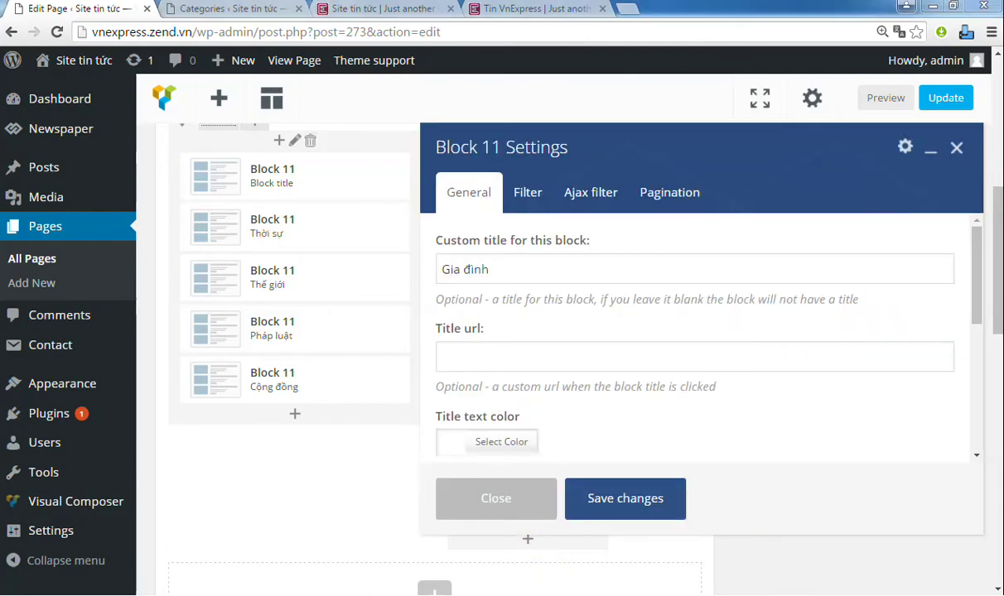
click(650, 270)
key(ctrl+a)
text(số hóa)
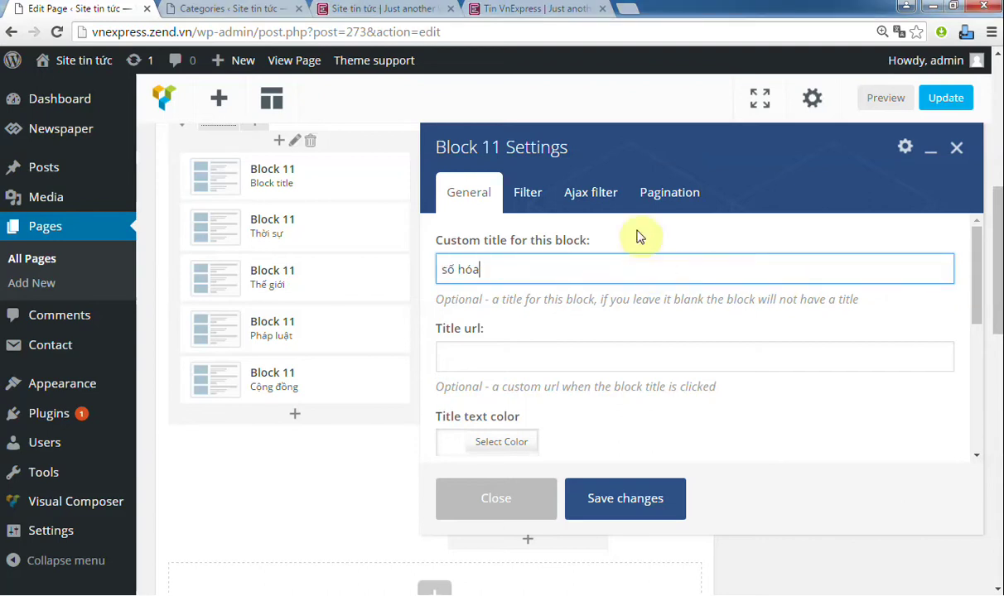
click(530, 192)
click(548, 377)
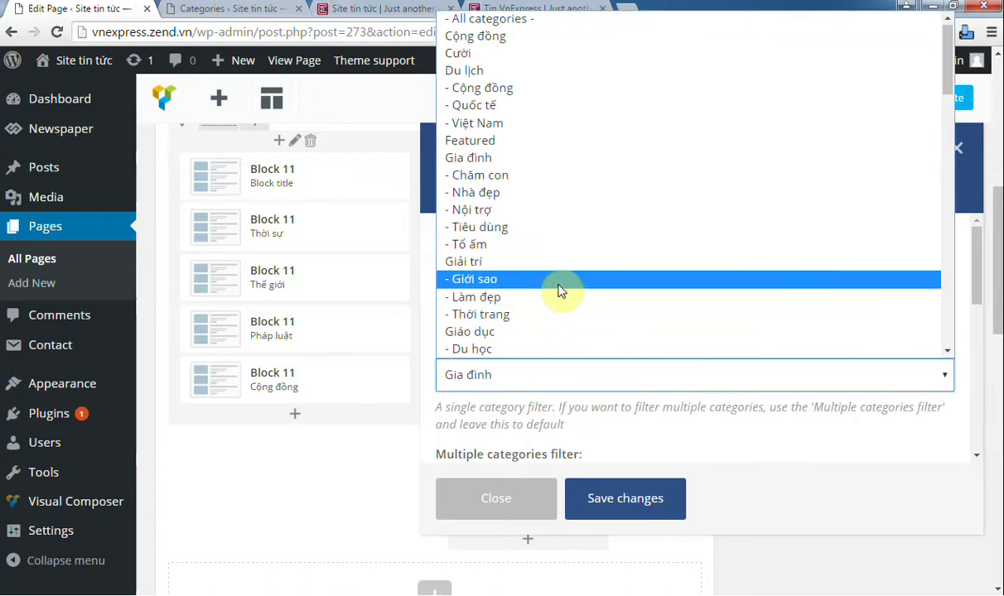
click(559, 290)
Step: Open the copied block's Ajax filter settings and check which subcategories số hóa offers on the reference site
click(589, 192)
click(522, 13)
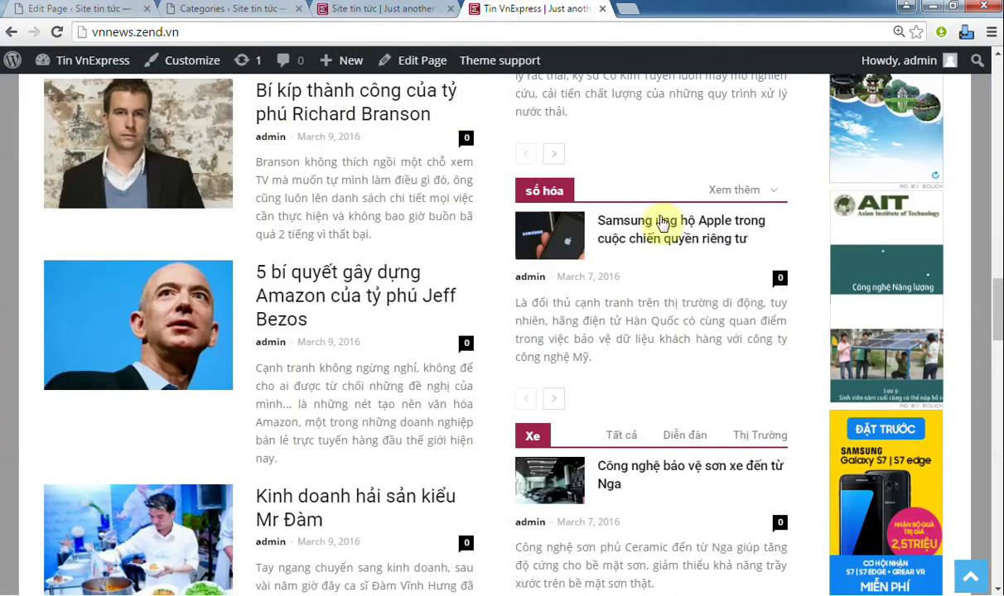
mouse_move(743, 193)
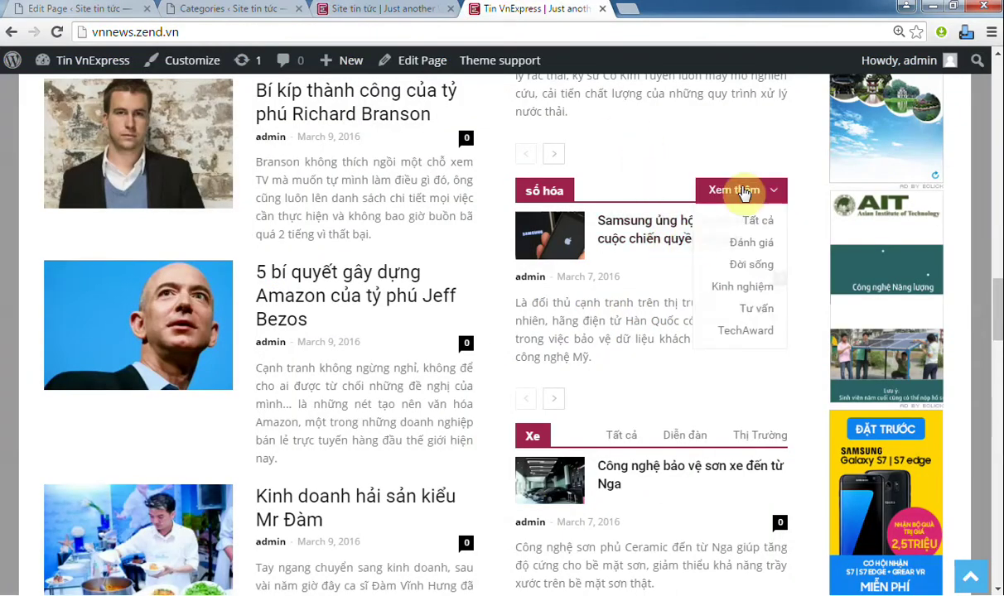
click(742, 243)
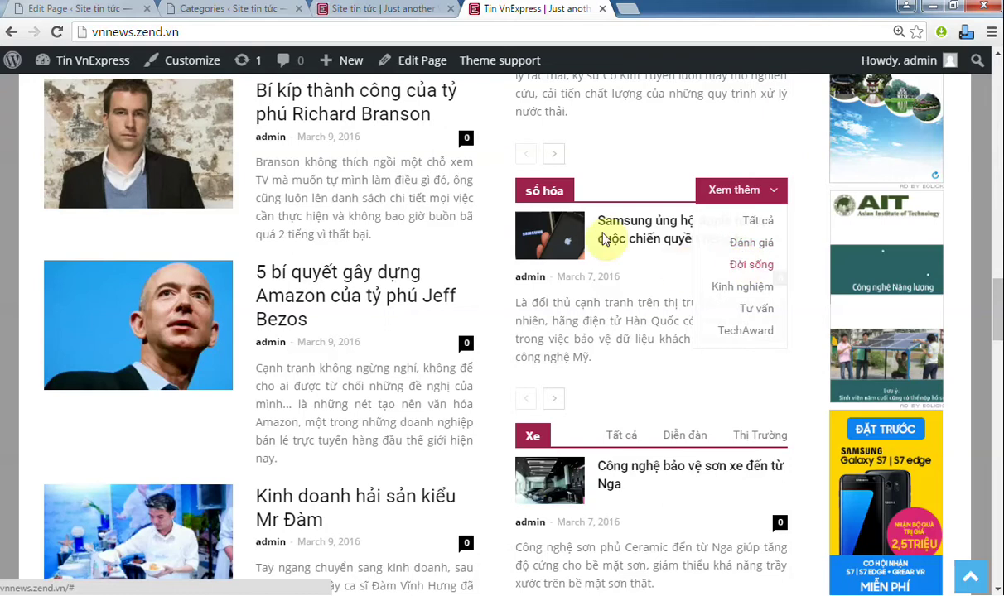
Step: Search the categories for "Đánh giá" and replace the block's Ajax dropdown IDs with its ID, 214
click(197, 10)
triple_click(761, 184)
text(Đánh giá)
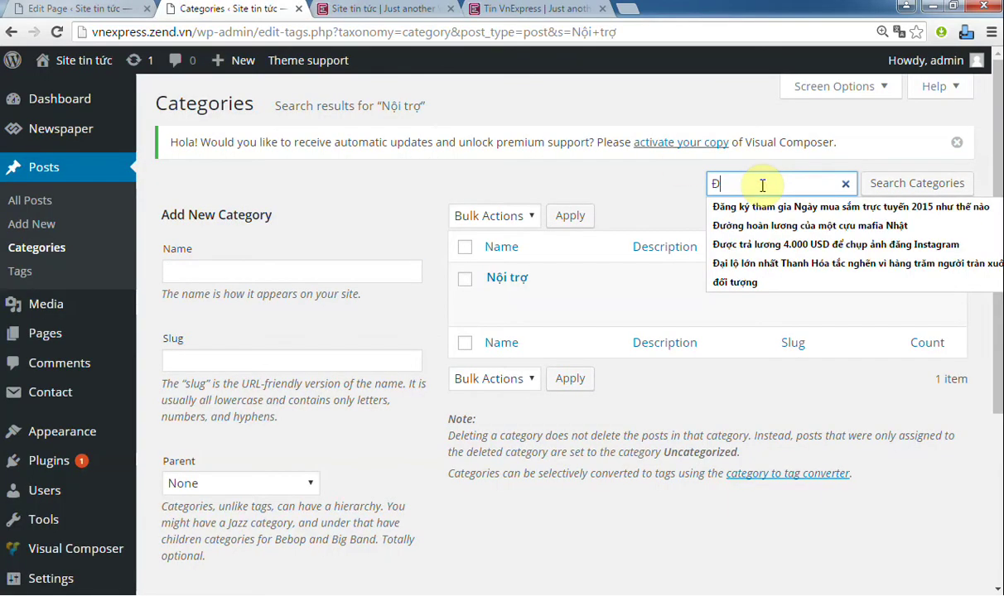
key(Return)
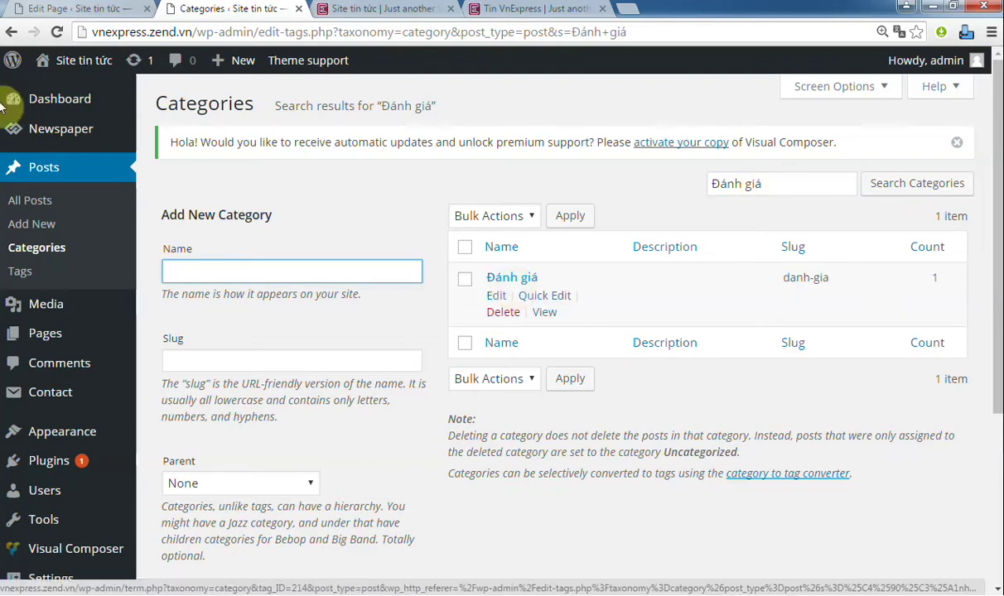
click(58, 11)
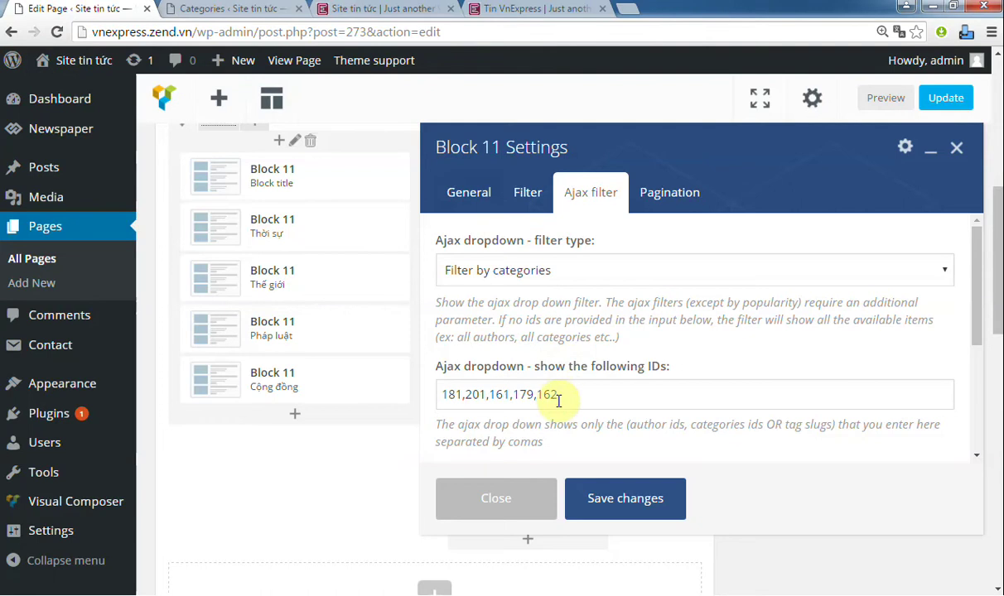
drag(571, 395, 420, 393)
text(214)
Step: Check the next số hóa subcategory on the reference site, search for "Đời sống" and append ID 215 to the Ajax dropdown IDs
click(534, 8)
mouse_move(725, 204)
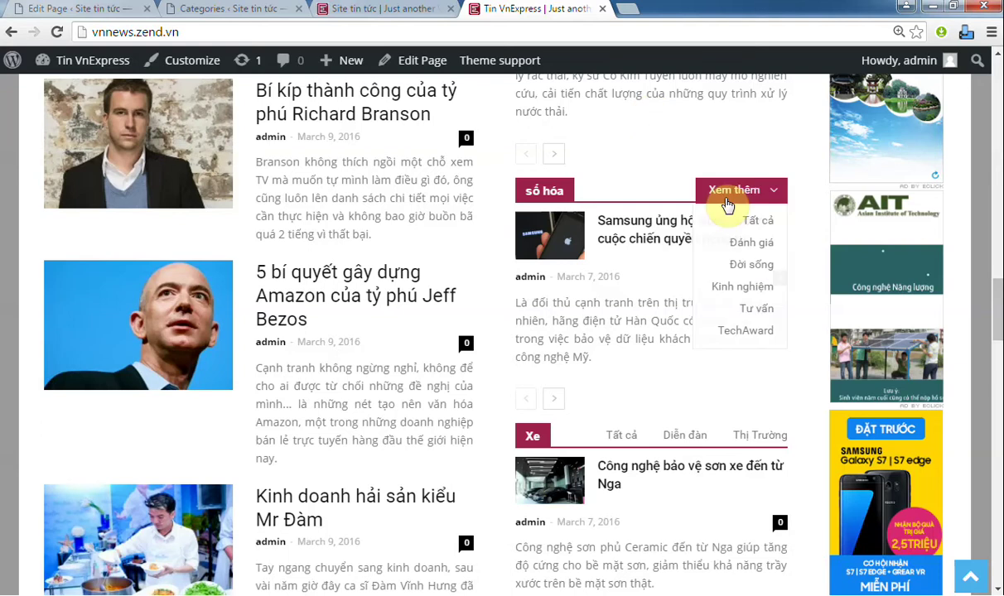
click(199, 9)
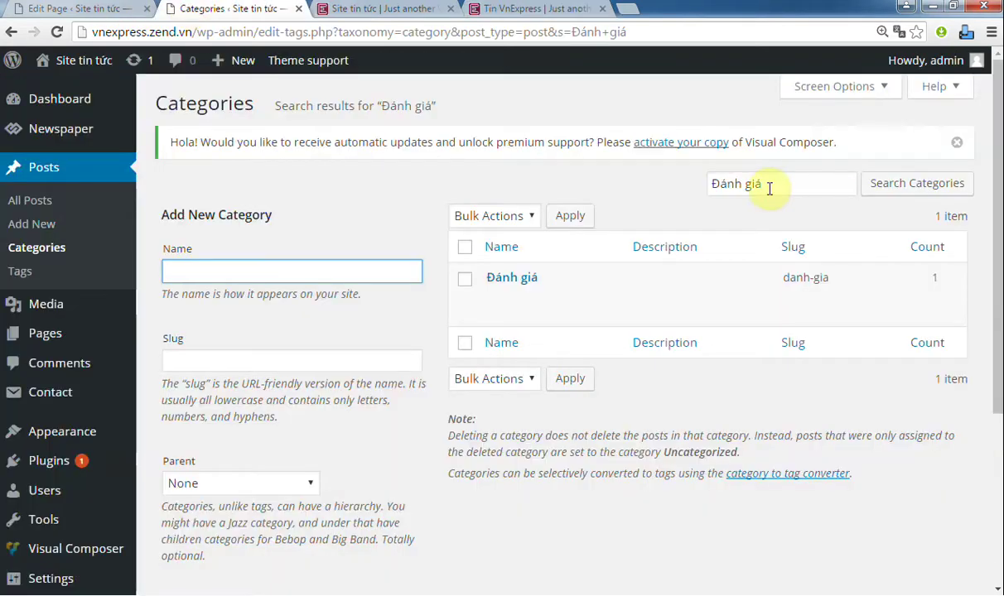
click(770, 188)
text(Đời sống)
key(Return)
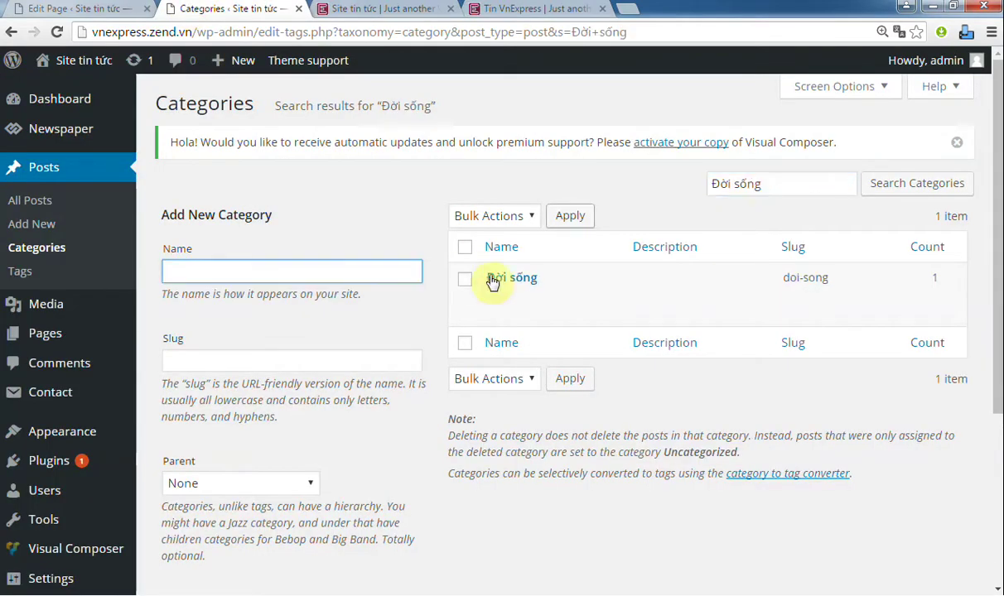
click(67, 9)
text(,215,)
Step: Search the categories for "Kinh nghiệm" and append the ID 224 to the block's Ajax dropdown IDs
click(187, 10)
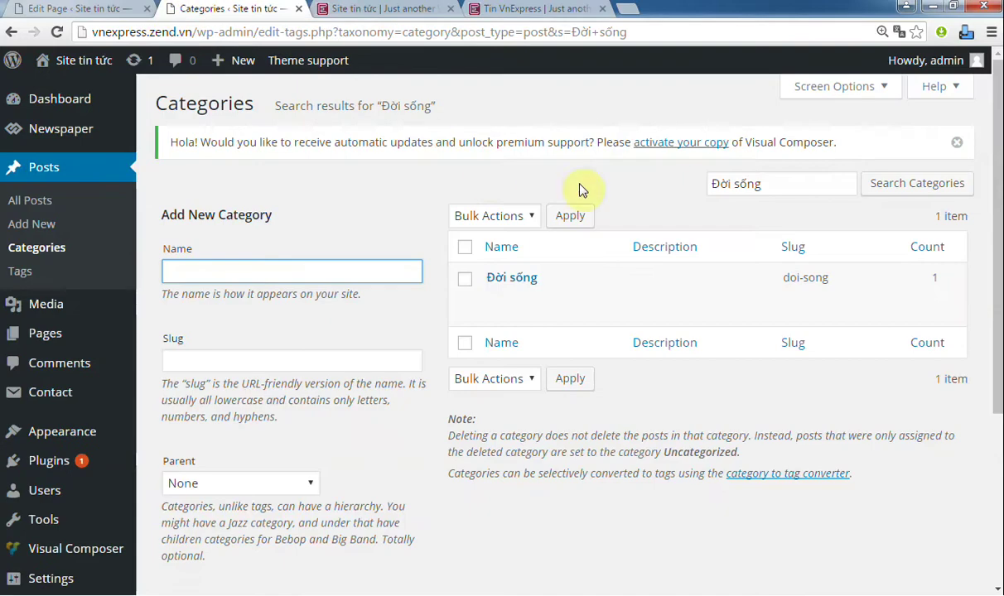
triple_click(819, 179)
text(Kinh nghie)
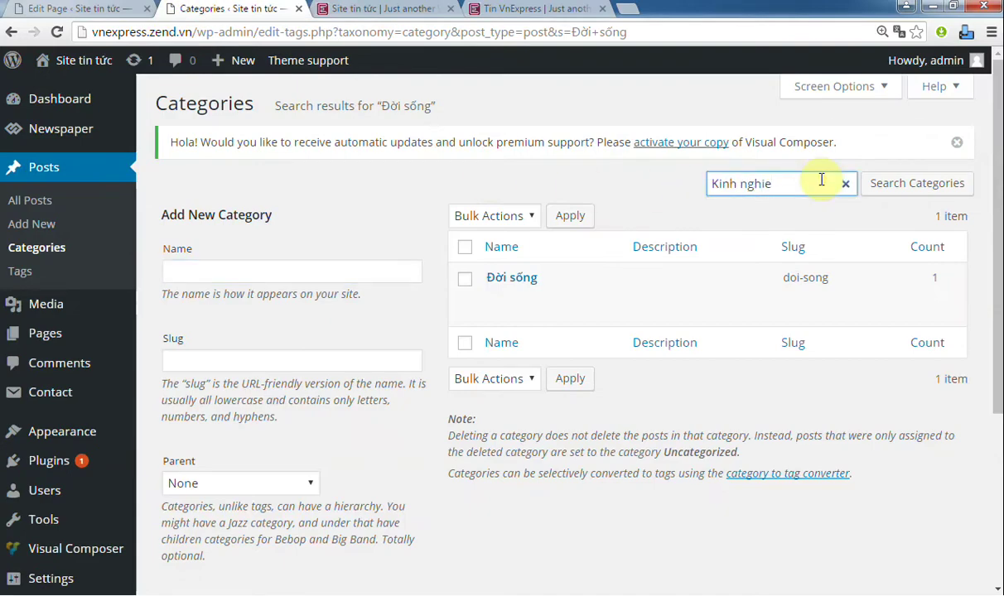
text(mj)
key(Return)
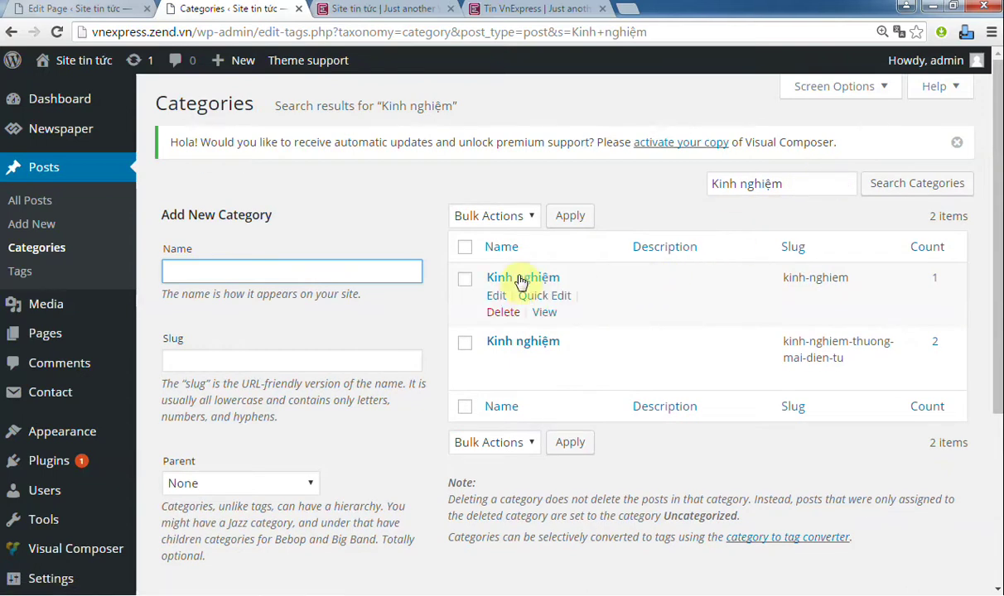
click(48, 9)
text(224,)
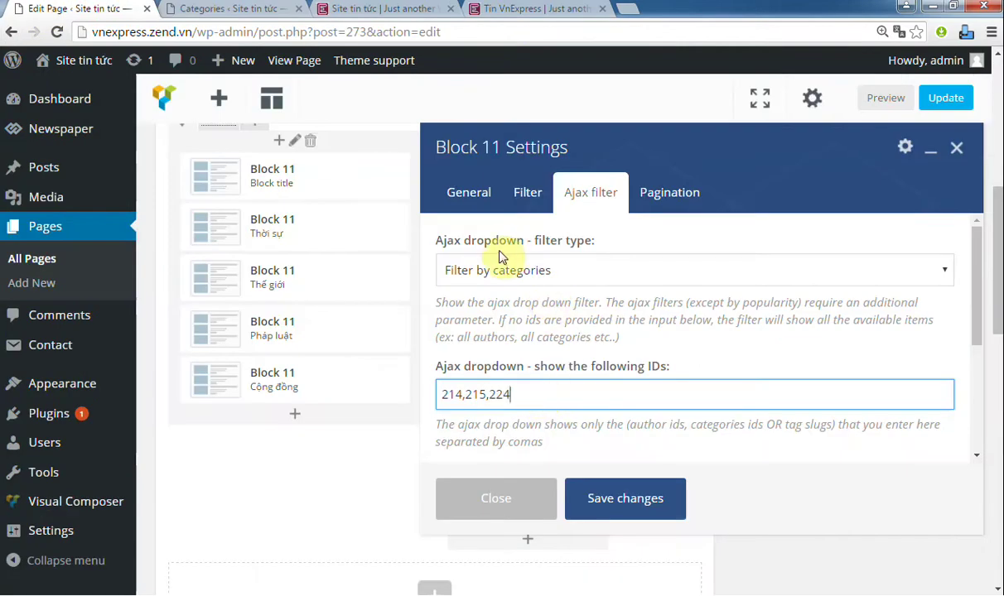
Step: Recheck the số hóa subcategories on the reference site, search for "tư vấn" and append ID 183 to the Ajax dropdown IDs
click(536, 11)
mouse_move(728, 191)
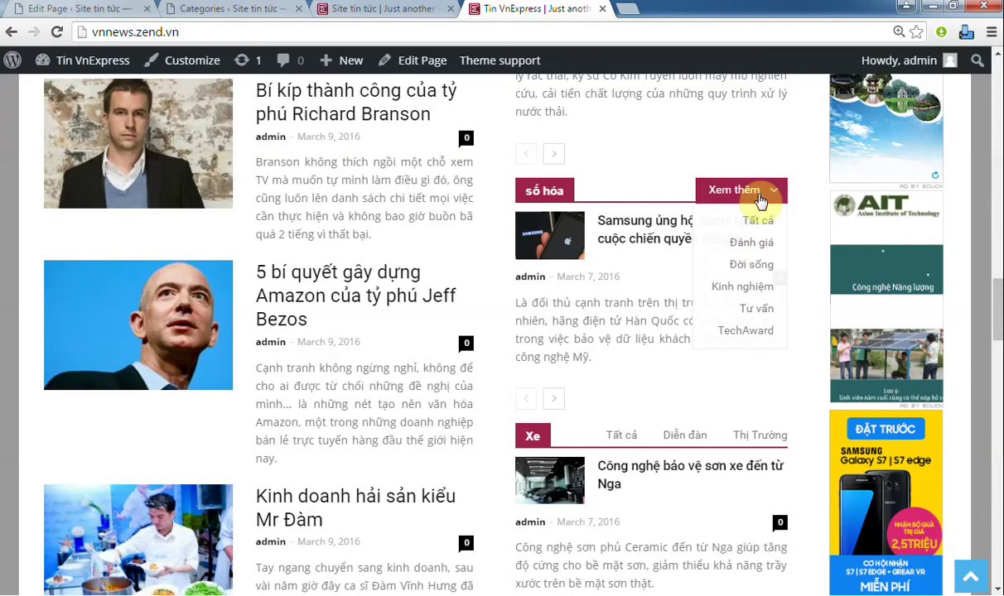
click(41, 9)
click(199, 6)
click(761, 184)
key(ctrl+a)
text(Tư)
key(Down)
key(Return)
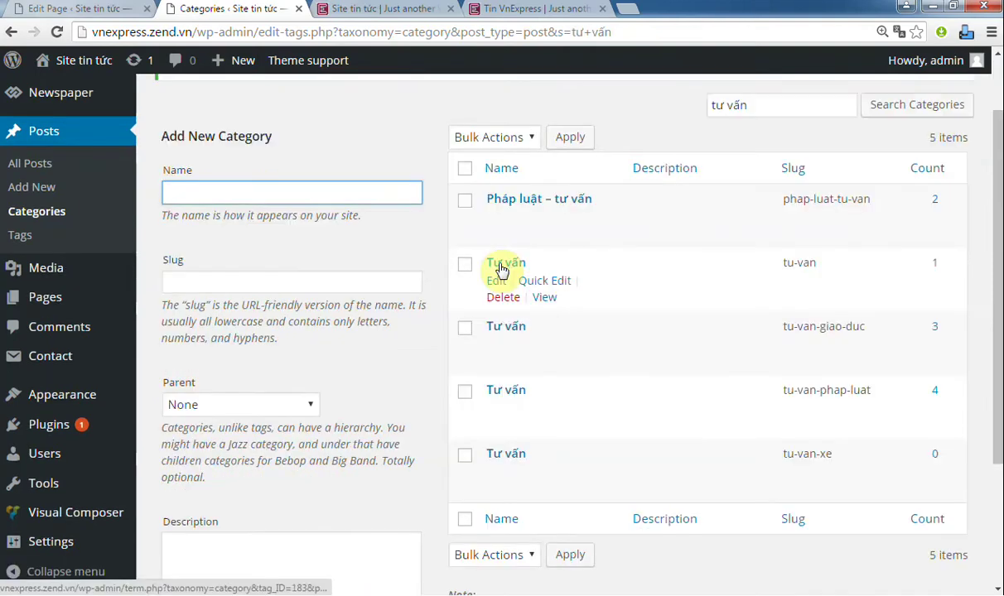
click(86, 10)
text(183)
Step: Search the categories for "Tech" and append the TechAward ID 170 to the block's Ajax dropdown IDs
click(213, 18)
click(828, 111)
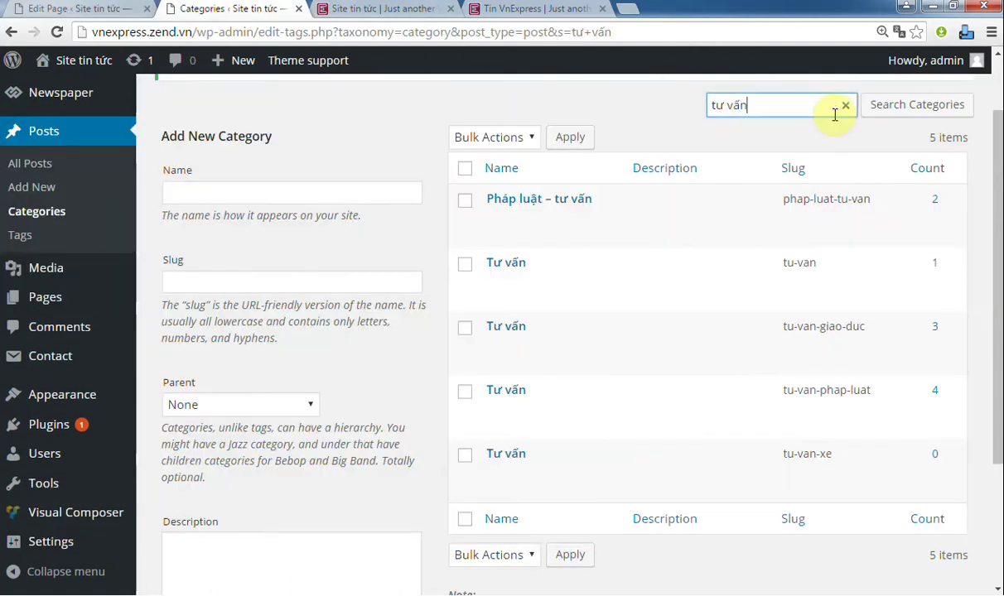
text(Tech)
key(Return)
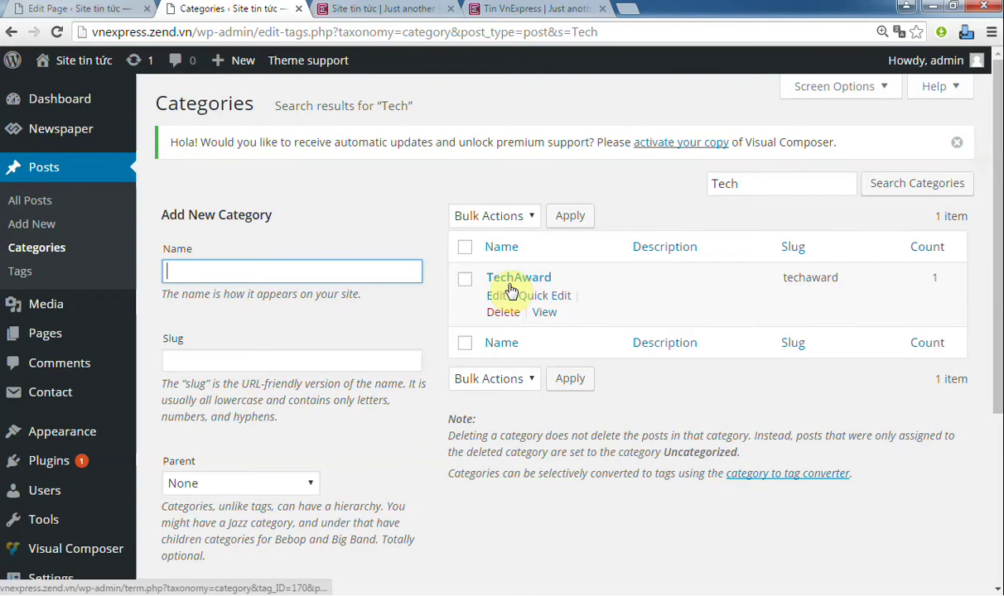
click(56, 8)
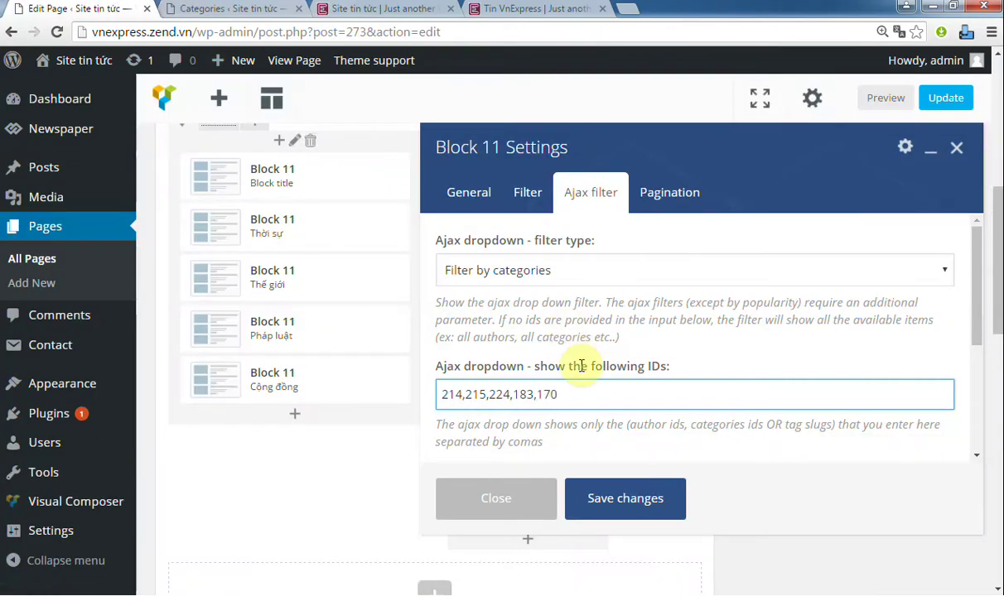
Step: Save the block and page changes, and check the số hóa block's dropdown on the reloaded home page
click(610, 495)
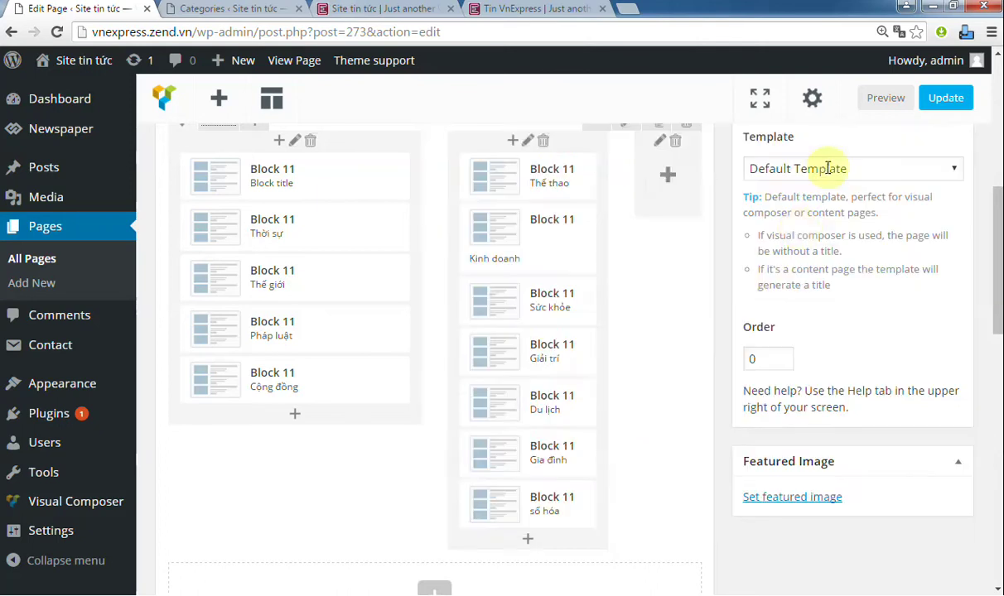
click(939, 108)
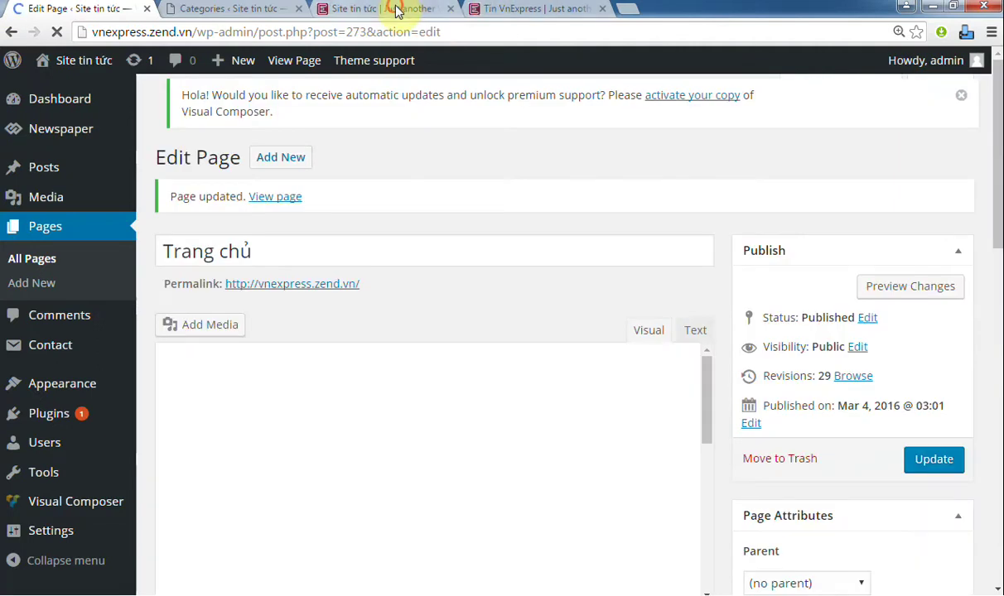
click(398, 10)
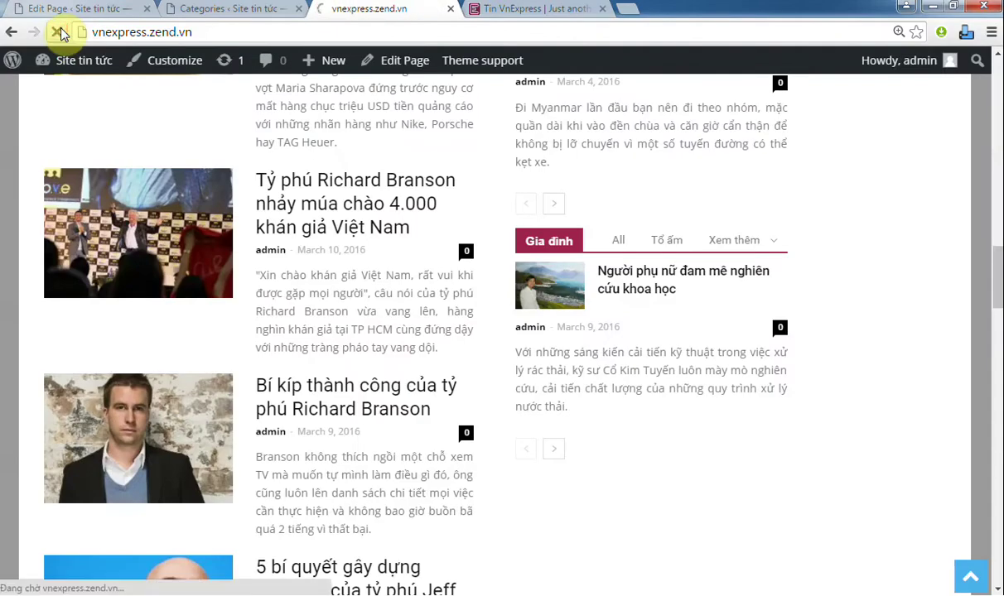
scroll(497, 248, down, 2)
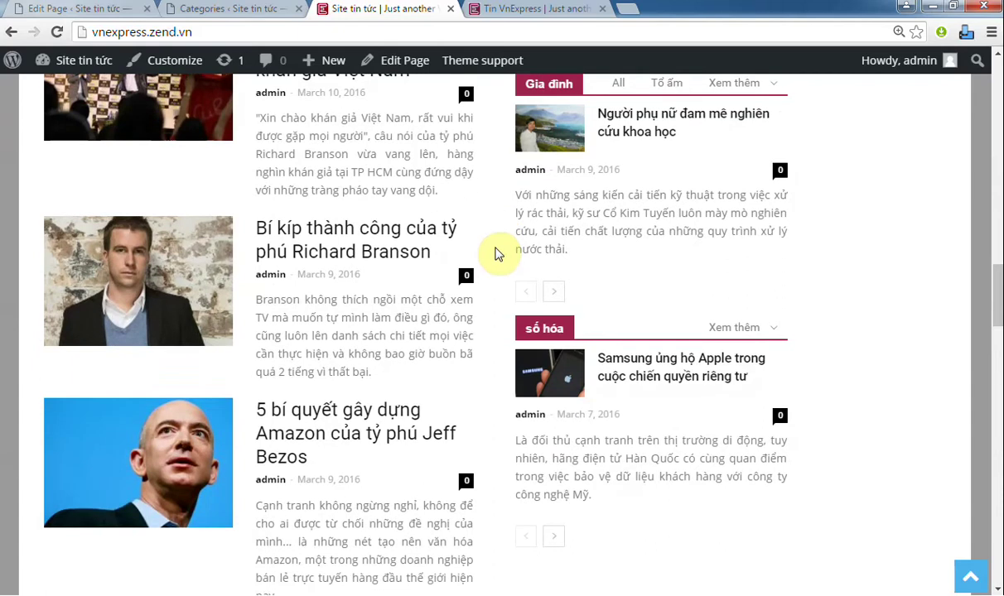
mouse_move(723, 330)
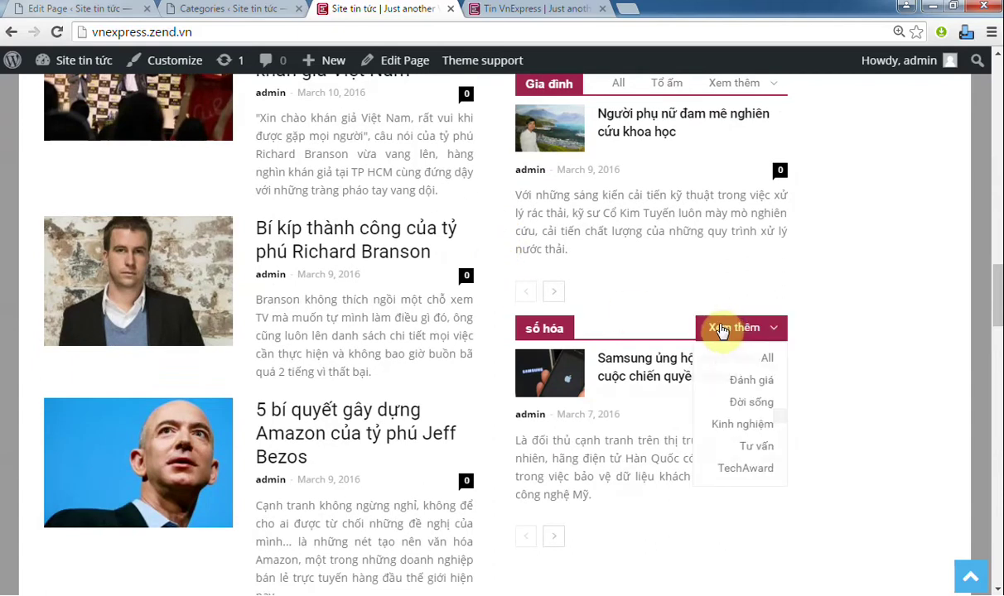
Step: Check which block follows số hóa on the reference site and duplicate the số hóa Block 11 on the edited page
click(512, 18)
scroll(539, 105, down, 3)
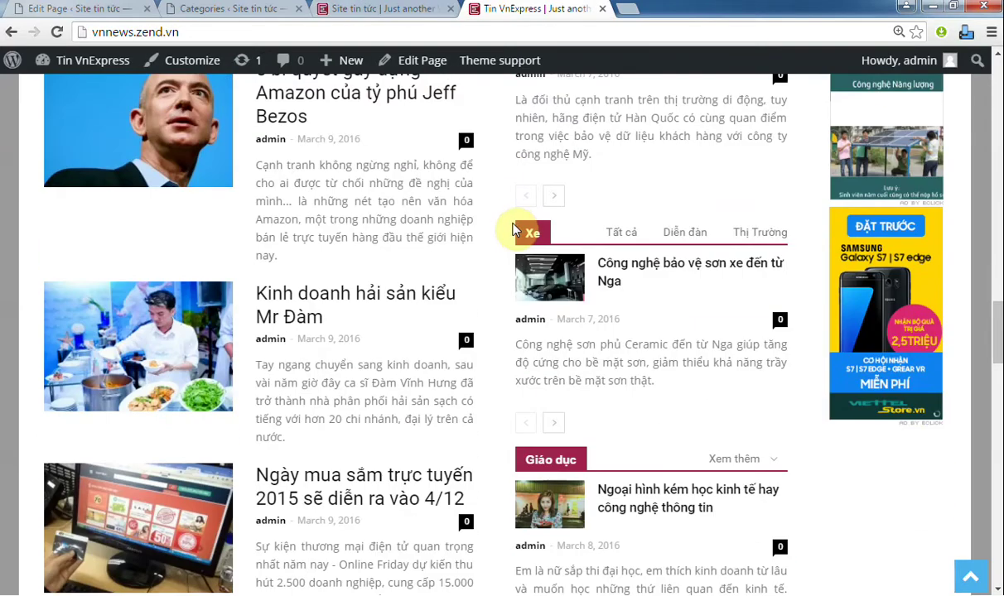
click(124, 10)
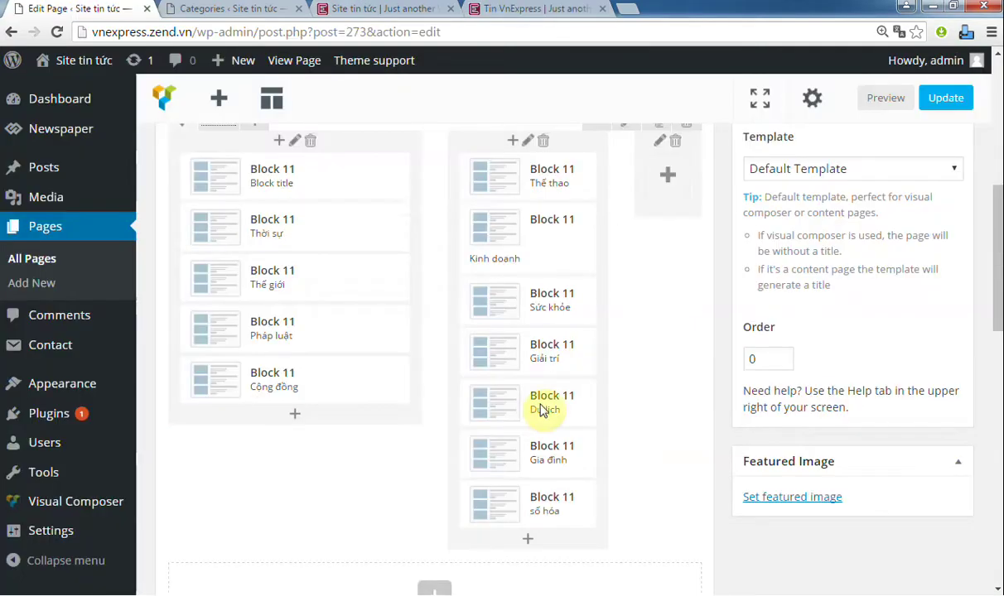
click(560, 507)
scroll(540, 571, down, 1)
click(560, 538)
click(219, 97)
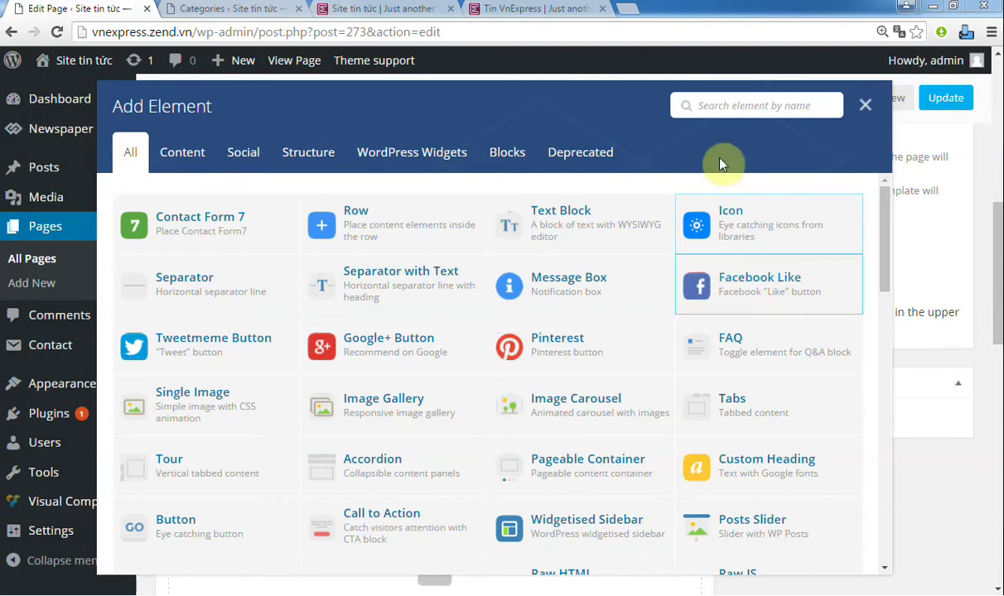
click(864, 105)
Step: Open the newly copied block's settings and set its category filter to Xe
click(537, 485)
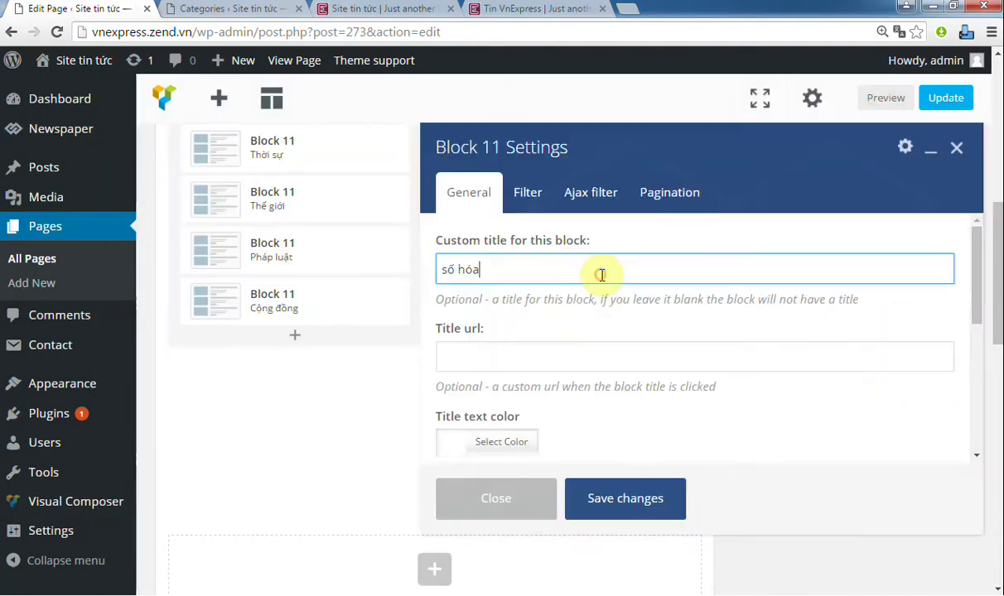
click(529, 196)
click(516, 380)
scroll(547, 347, down, 8)
click(547, 323)
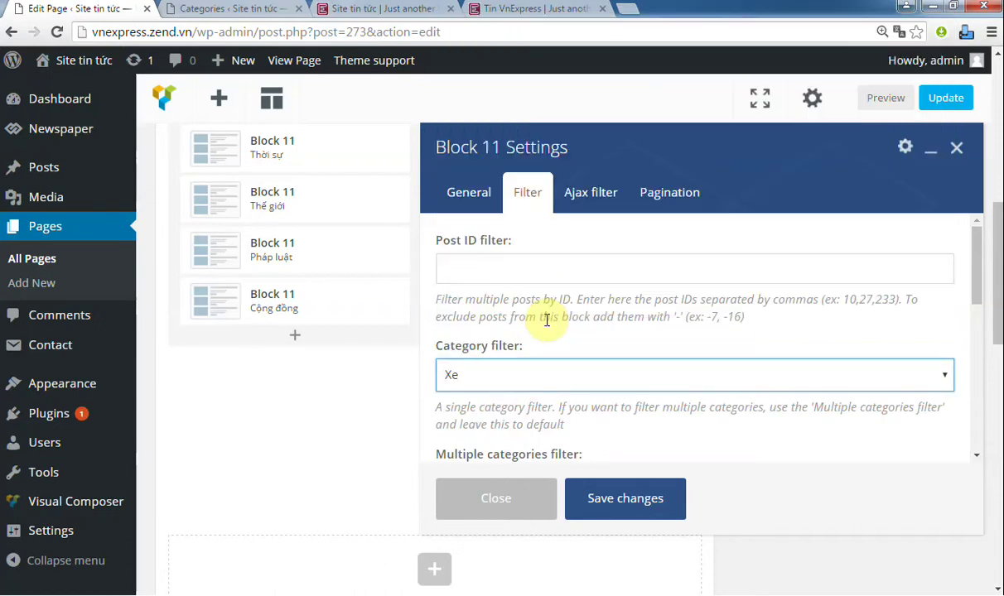
Step: Check the Xe subcategories on the reference site, search for "Diễn đàn" and replace the block's Ajax dropdown IDs with 208
click(588, 196)
click(561, 12)
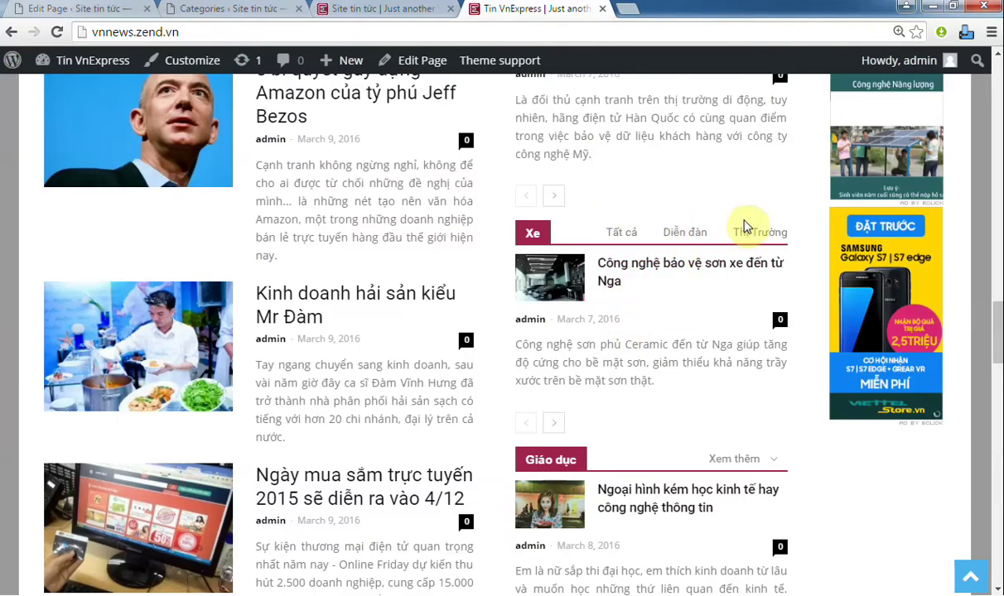
click(230, 18)
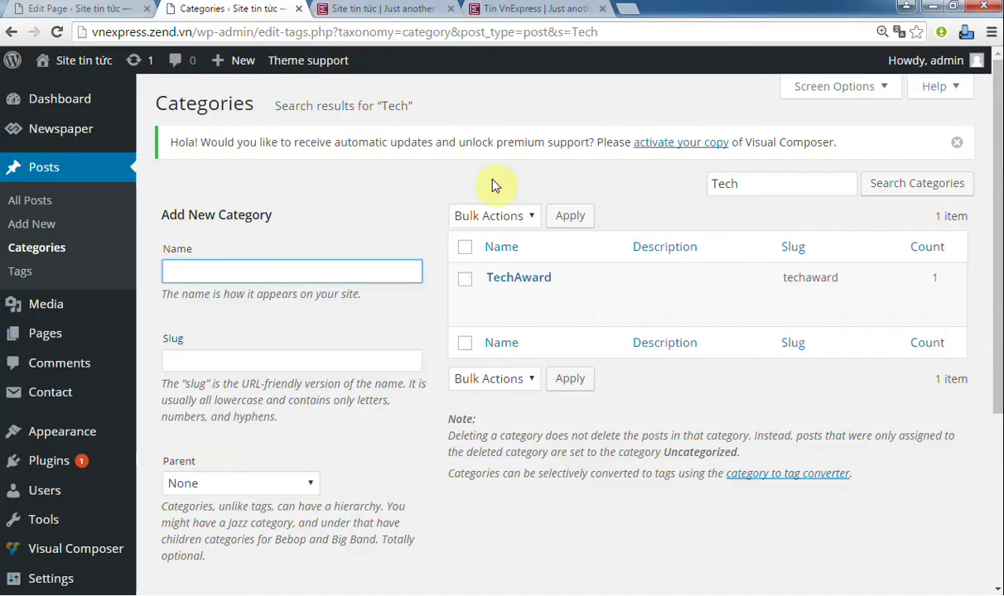
double_click(765, 179)
text(D)
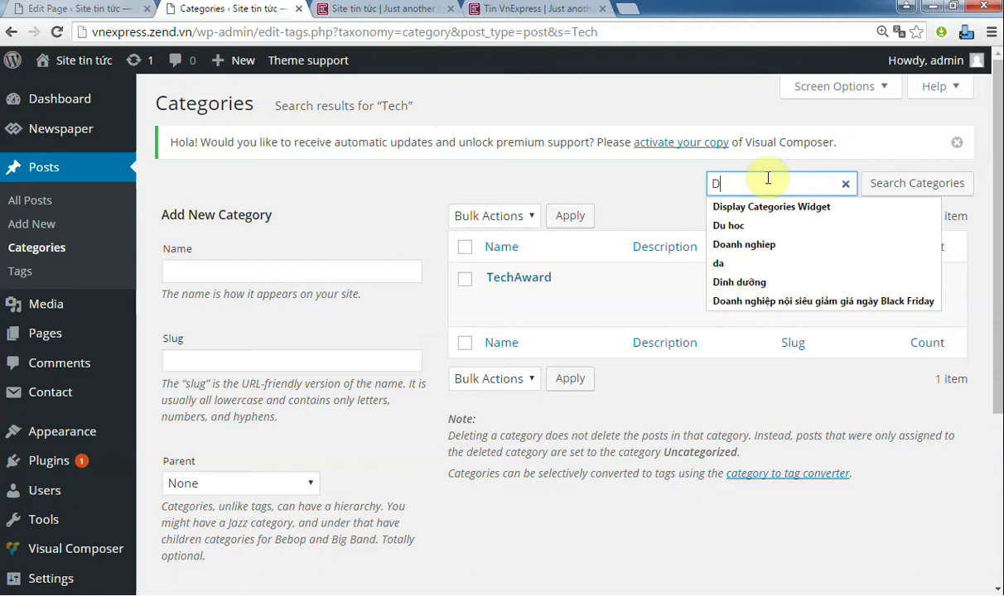
text(ien đan)
key(Return)
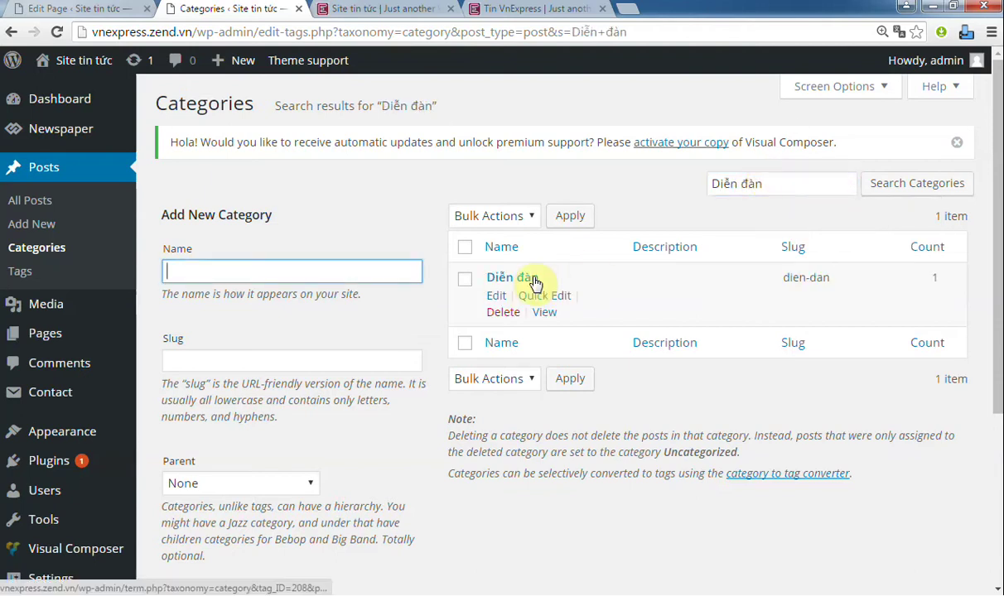
click(23, 9)
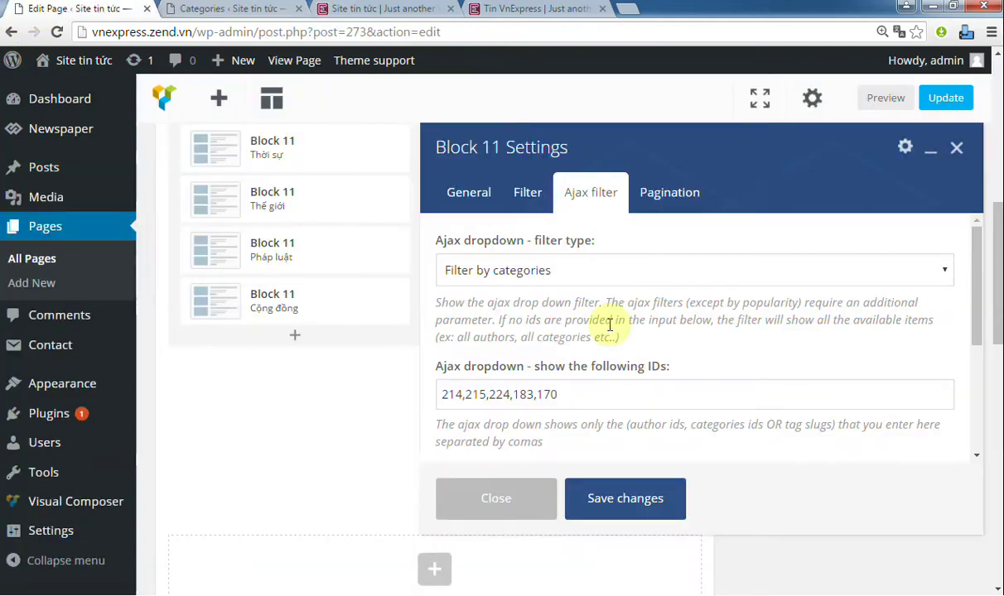
triple_click(587, 395)
text(208)
Step: Search the categories for "Thị trường" and add its ID so the Xe block's Ajax dropdown IDs read 208,235
click(219, 10)
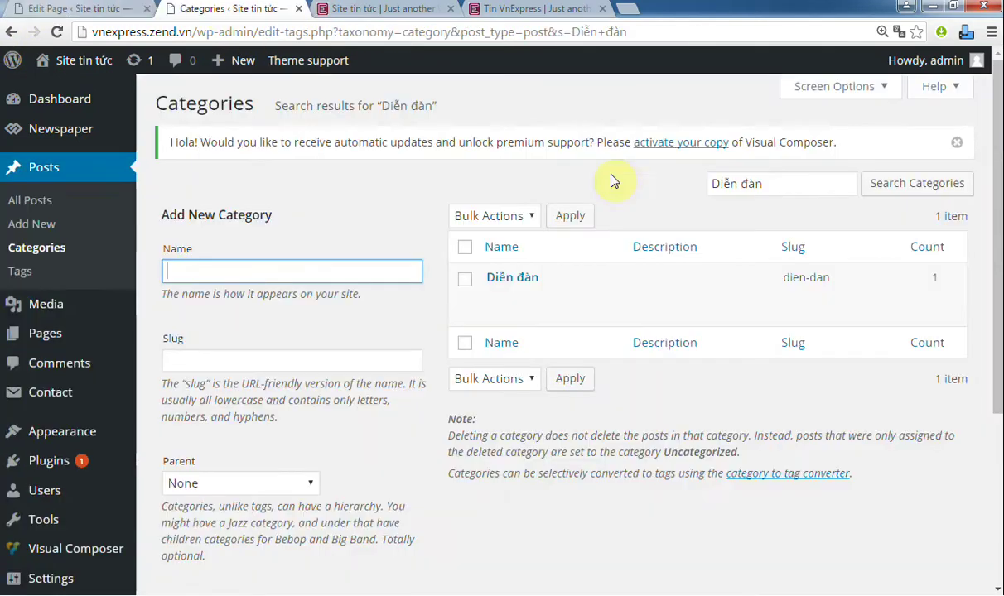
triple_click(780, 189)
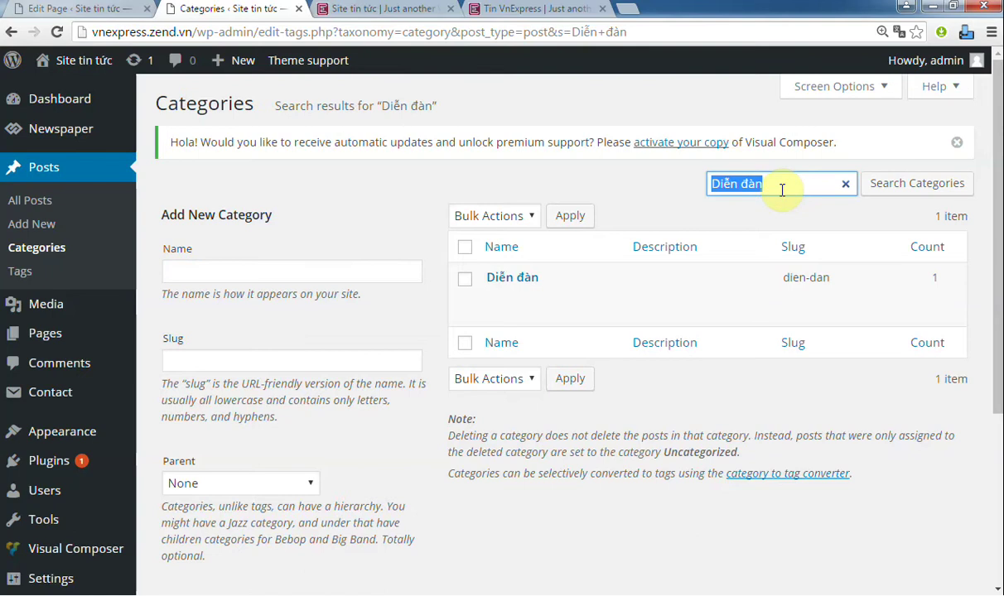
text(Thị trường)
key(Return)
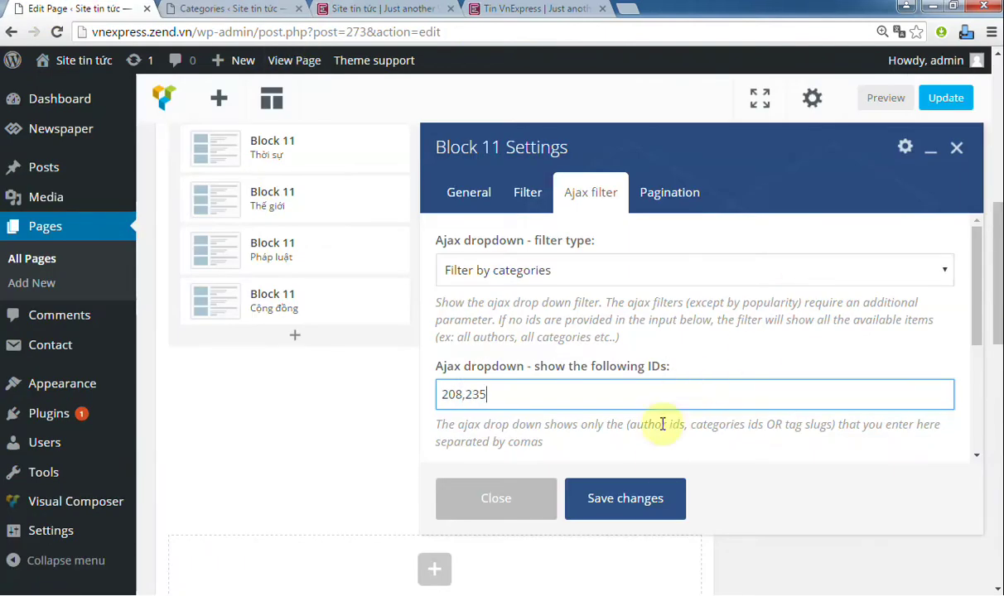
Step: Save the Xe block and update the page, and check the block on the reloaded home page
click(644, 494)
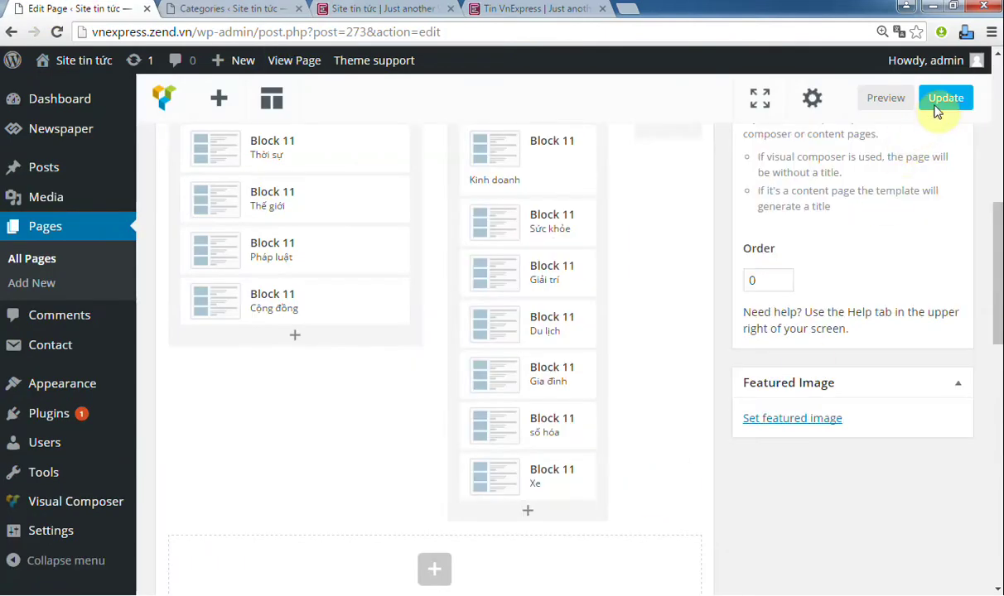
click(942, 100)
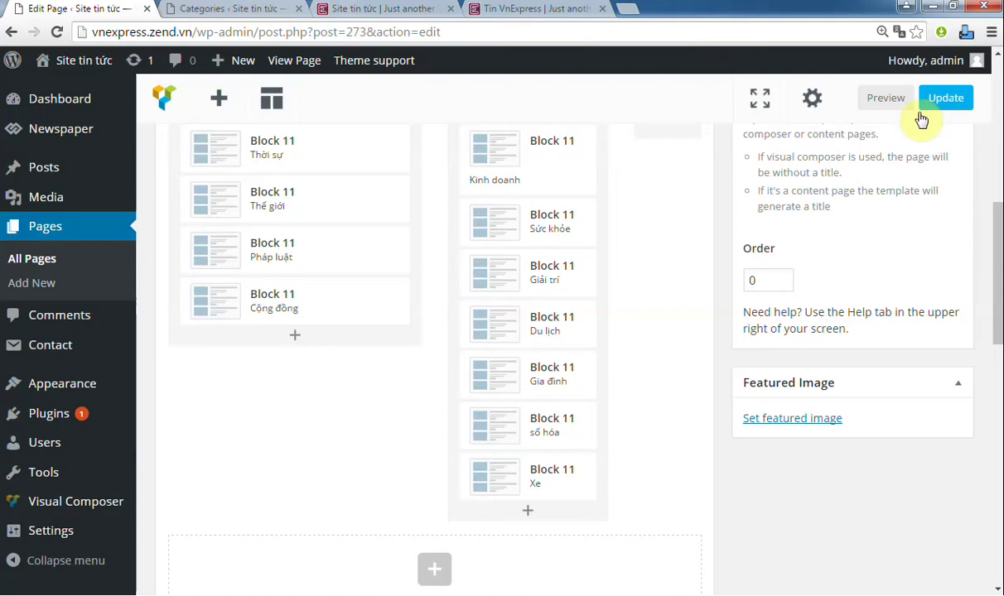
click(354, 10)
click(60, 32)
scroll(419, 217, down, 3)
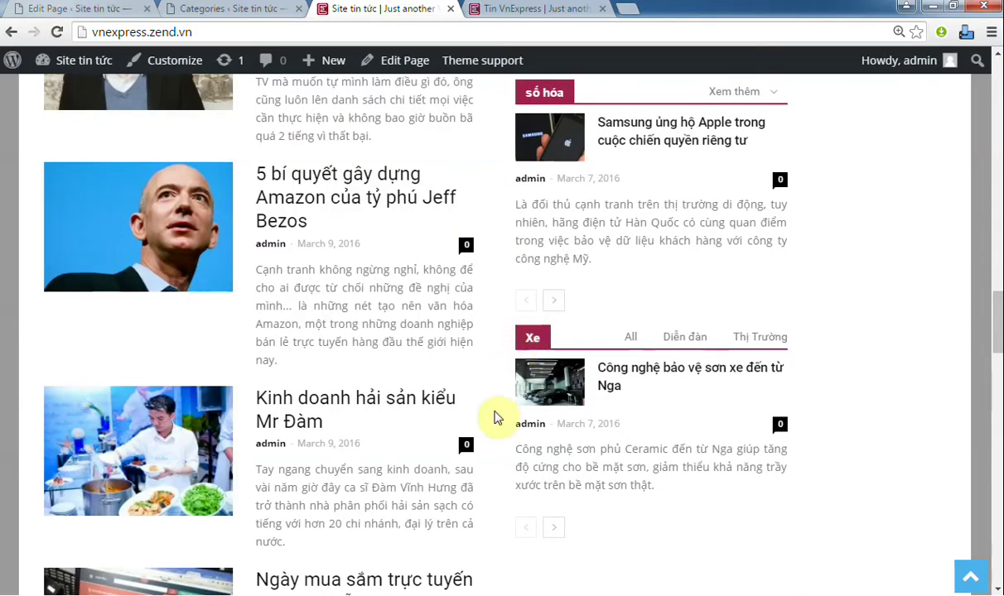
Step: Check which block follows Xe on the reference site and duplicate the Xe Block 11 on the edited page
click(488, 10)
scroll(477, 152, down, 2)
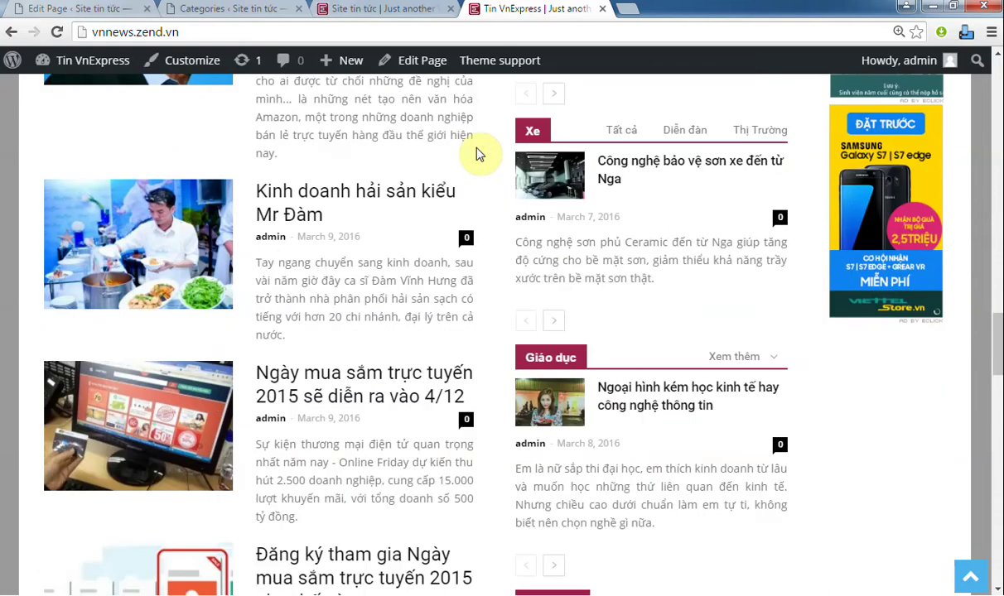
scroll(477, 153, down, 2)
scroll(477, 153, down, 2)
click(47, 15)
scroll(503, 233, down, 5)
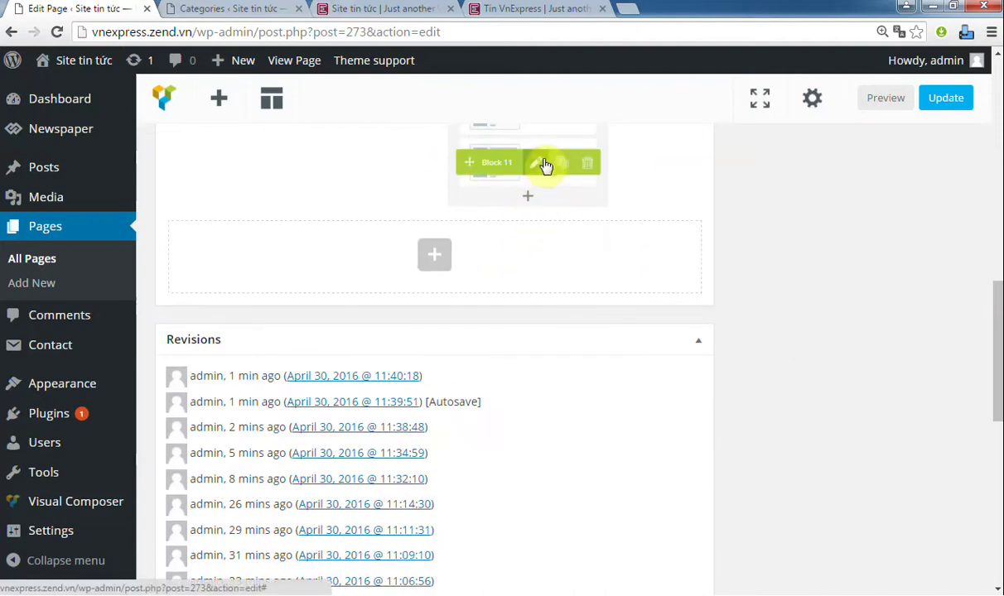
click(559, 165)
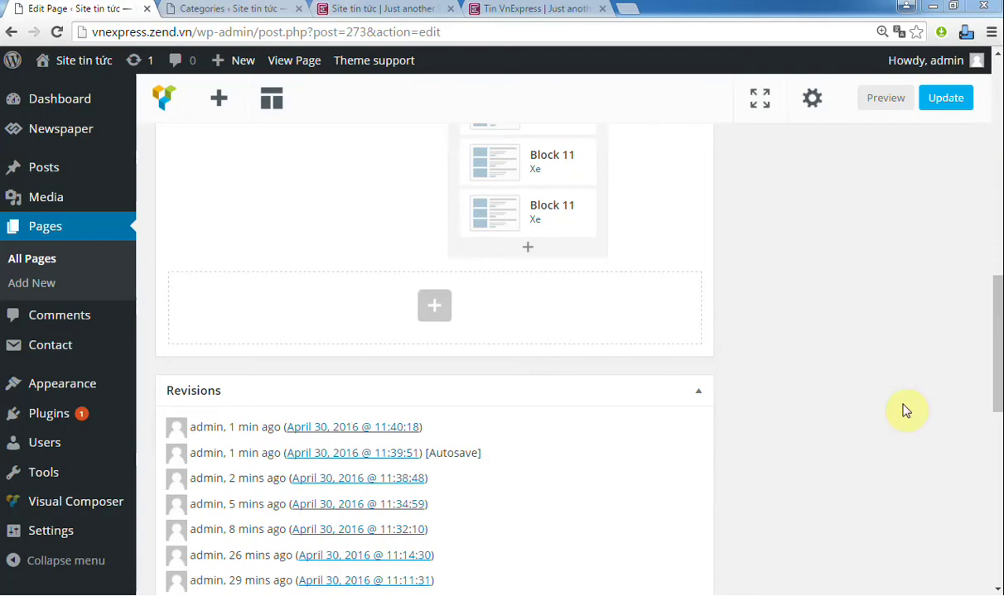
Step: Open the newly copied block's settings, set its custom title to Giáo dục and choose its matching category filter
click(537, 215)
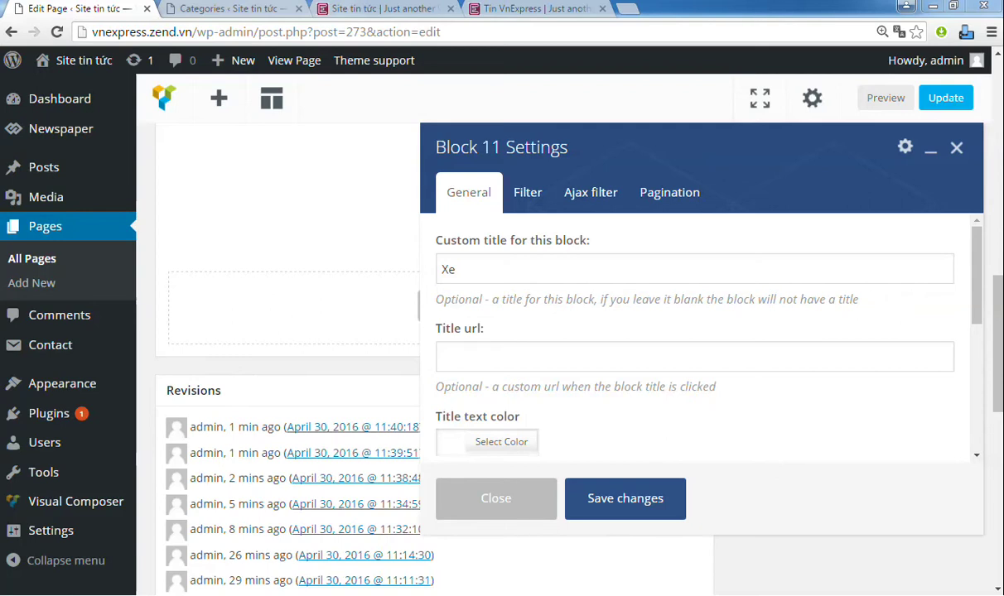
click(712, 270)
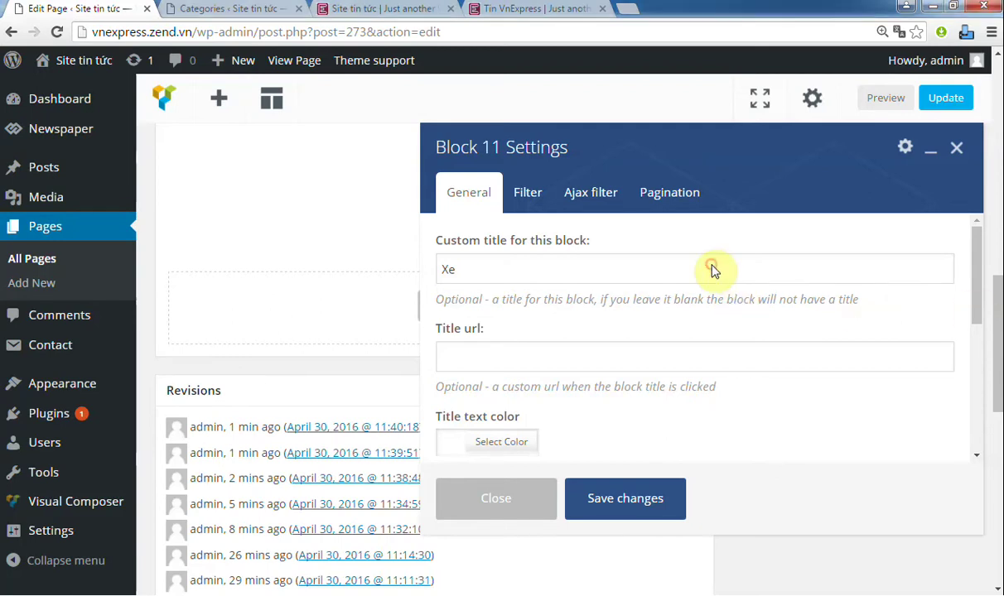
key(ctrl+a)
text(Giáo dục)
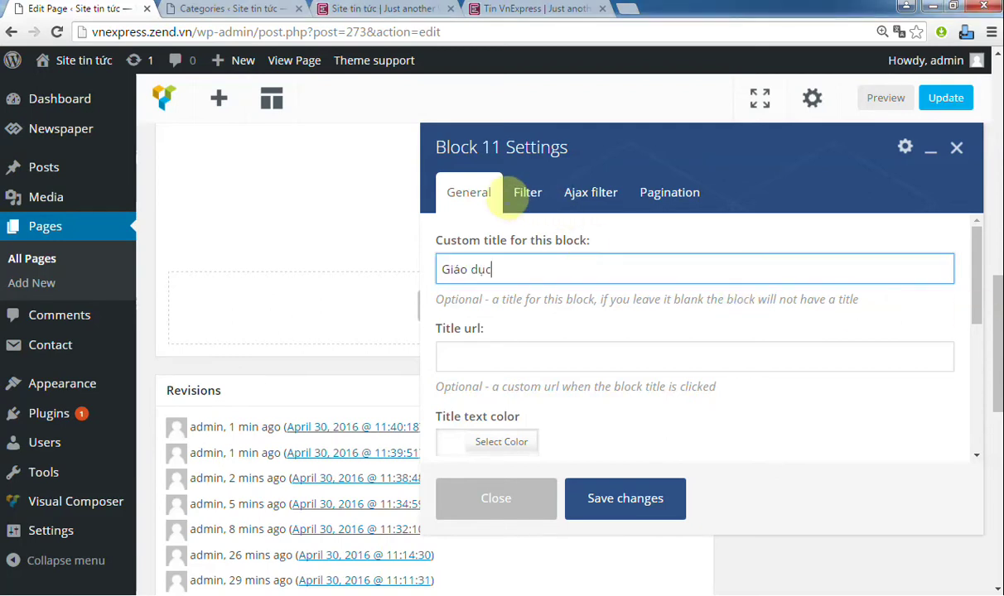
click(522, 196)
click(524, 374)
scroll(540, 315, up, 10)
click(528, 219)
Step: Check the Giáo dục subcategories on the reference site, search the categories for "Tuyen" and replace the Ajax dropdown IDs with 187
click(597, 199)
click(540, 15)
mouse_move(760, 166)
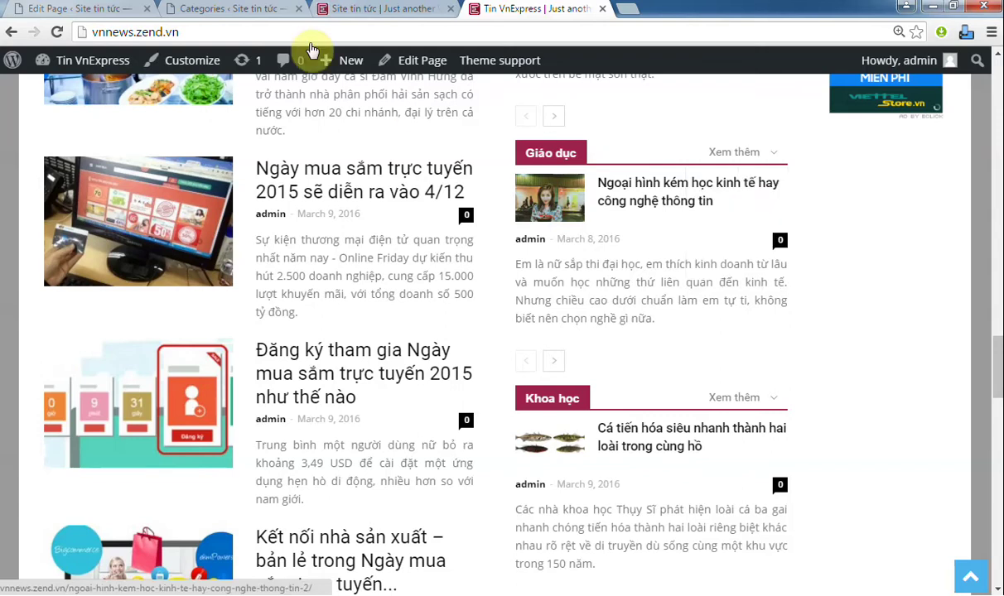
click(233, 8)
triple_click(790, 192)
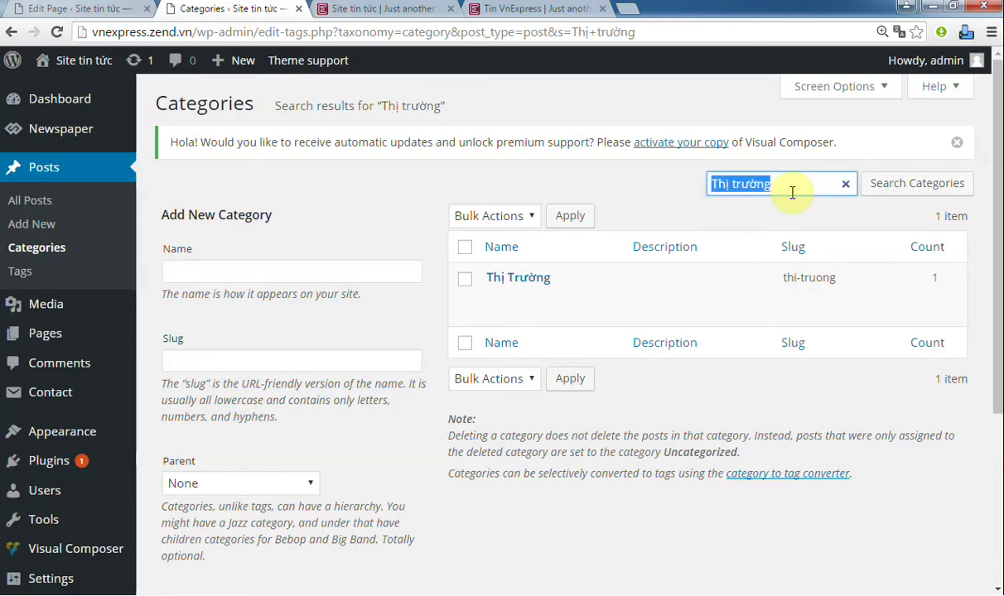
text(T)
click(727, 225)
click(905, 189)
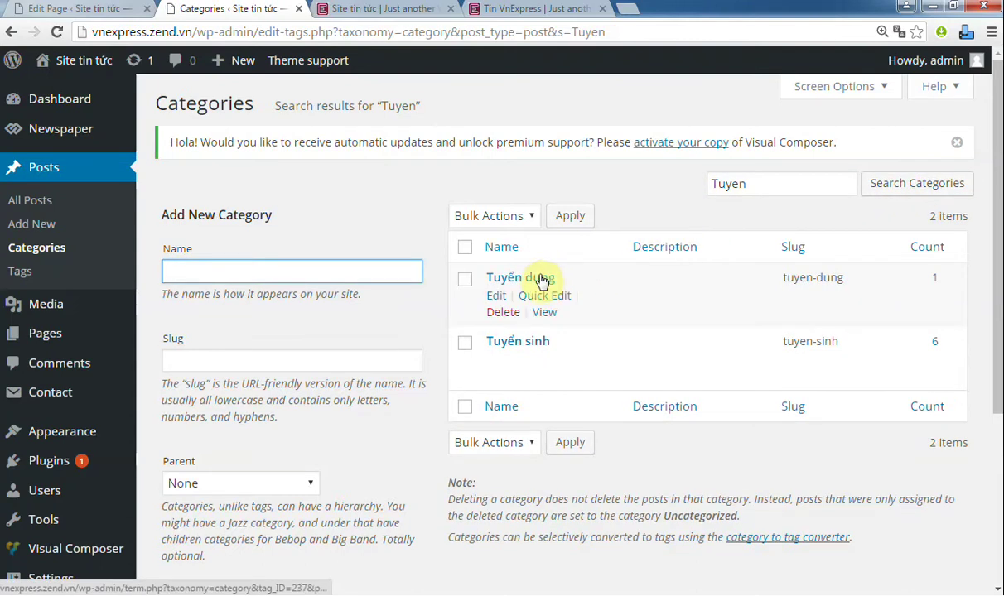
click(83, 10)
click(620, 397)
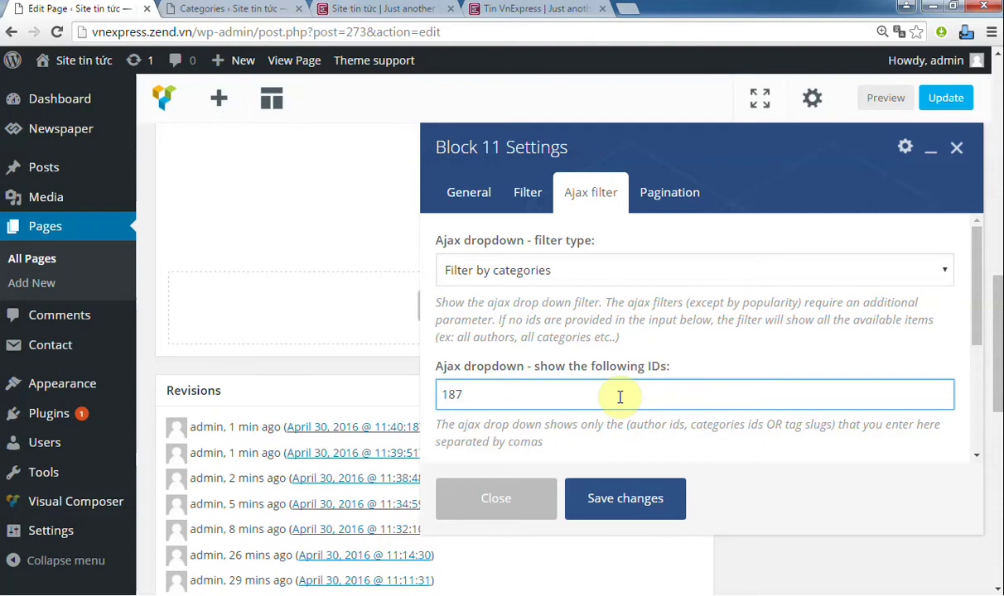
Step: Check the next Giáo dục subcategory, search the categories for "Du học" and add ID 212 to the Ajax dropdown IDs
click(500, 15)
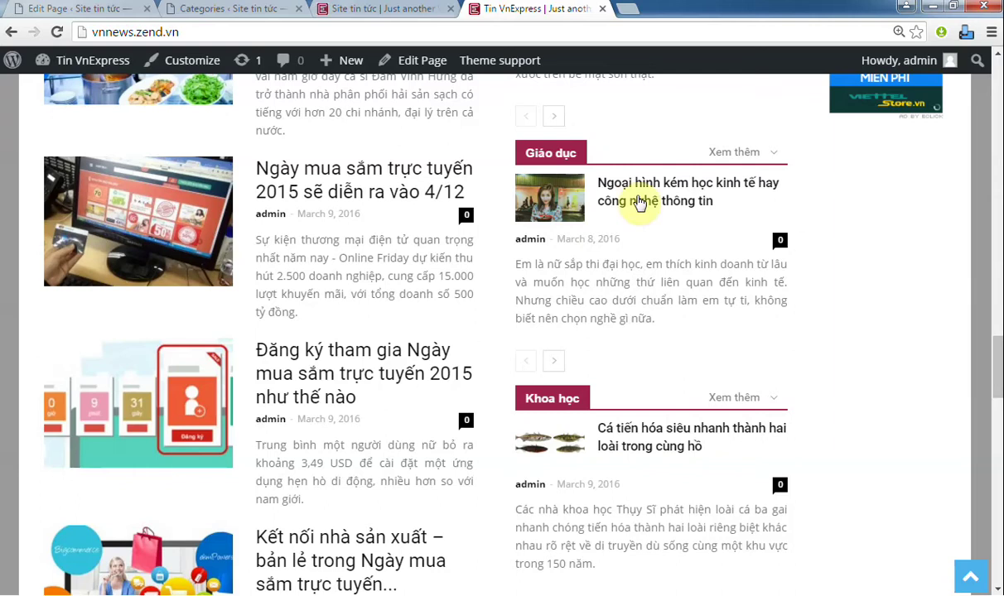
click(226, 10)
double_click(769, 177)
text(Du học)
key(Return)
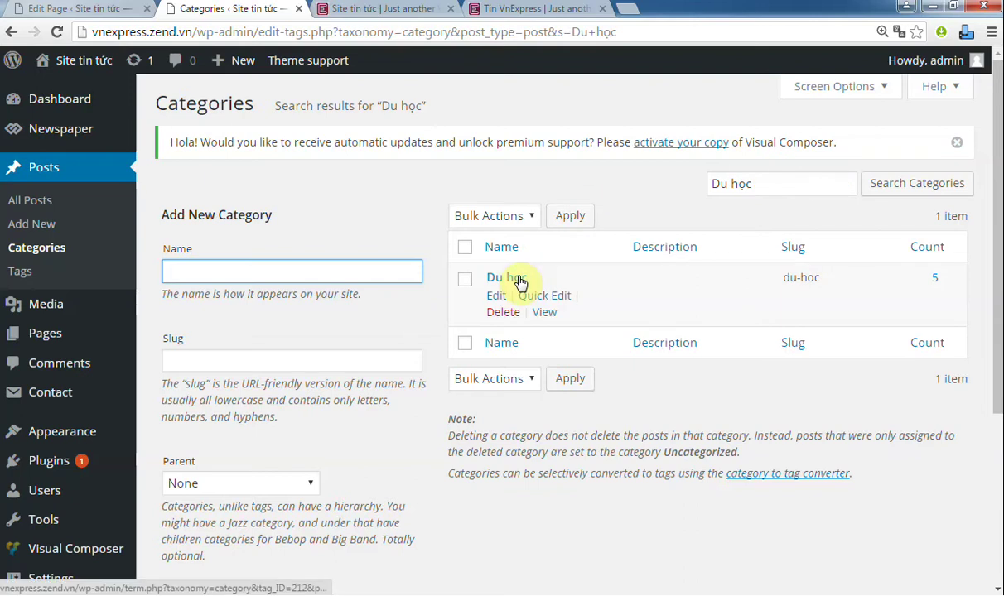
click(33, 10)
text(212)
Step: Search the categories for "tư vấn" and add ID 184, of the tu-van-giao-duc category, to the Ajax dropdown IDs
key(ctrl+Tab)
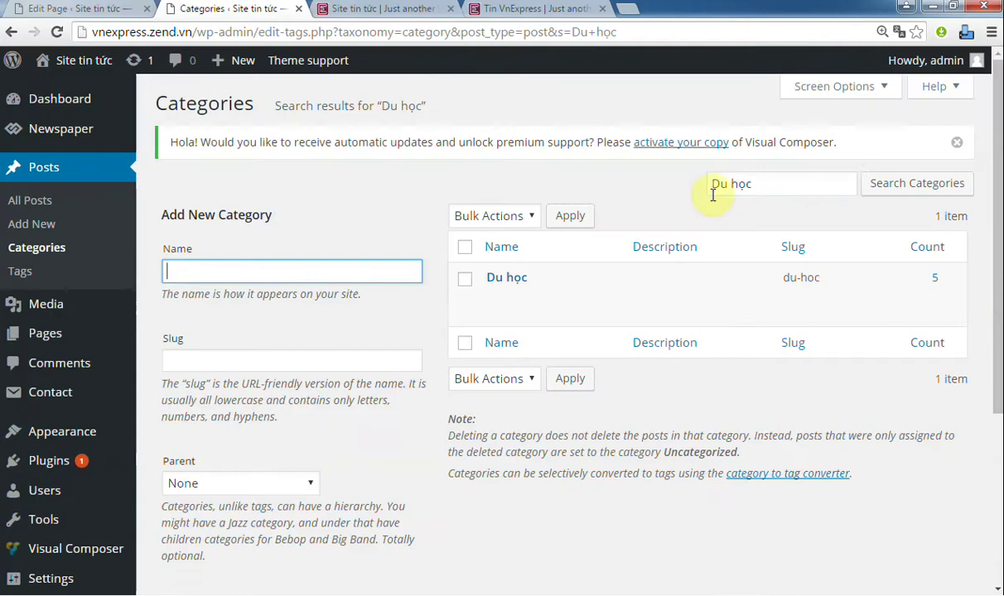
triple_click(783, 193)
text(T)
click(726, 206)
key(Return)
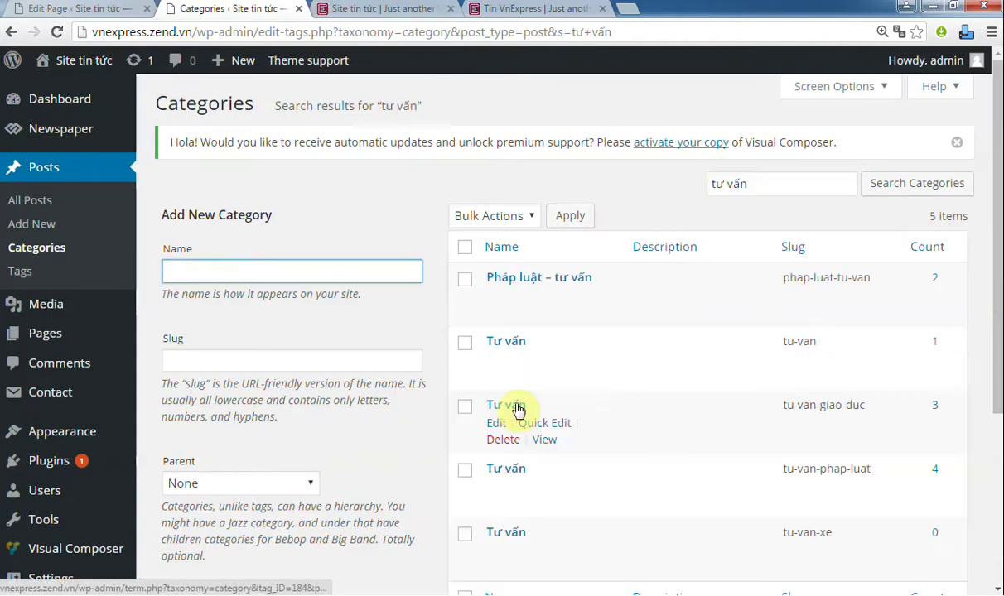
click(23, 10)
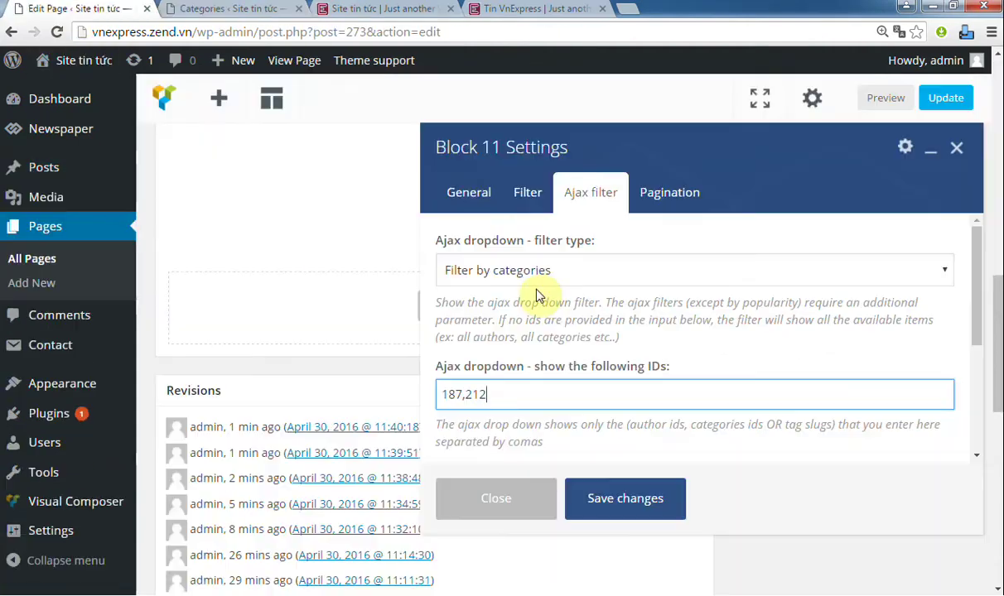
text(,184)
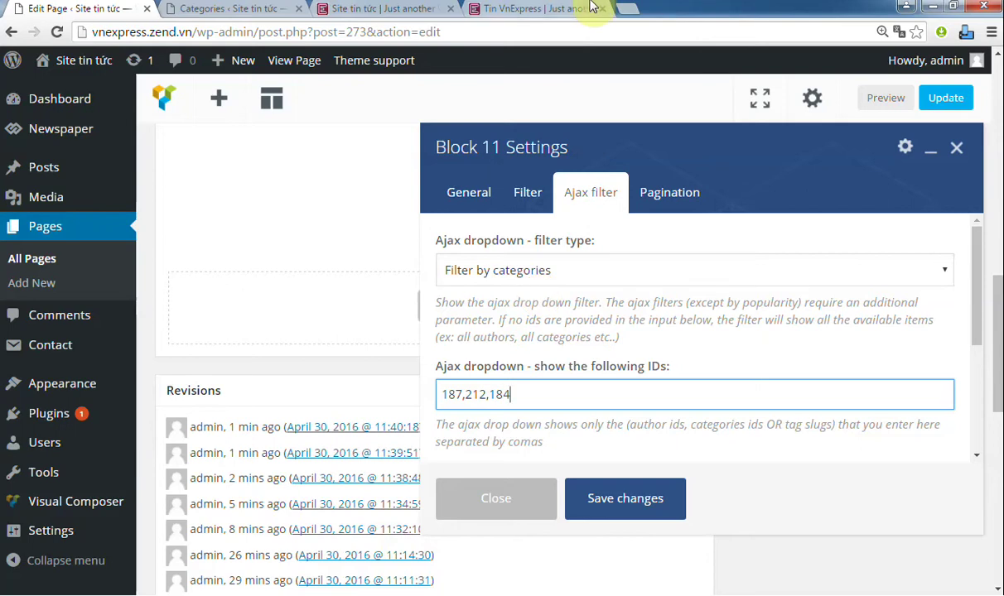
Step: Check the last Giáo dục subcategory on the reference site, search for "học tiếng" and add ID 155 to the Ajax dropdown IDs
click(567, 10)
mouse_move(731, 152)
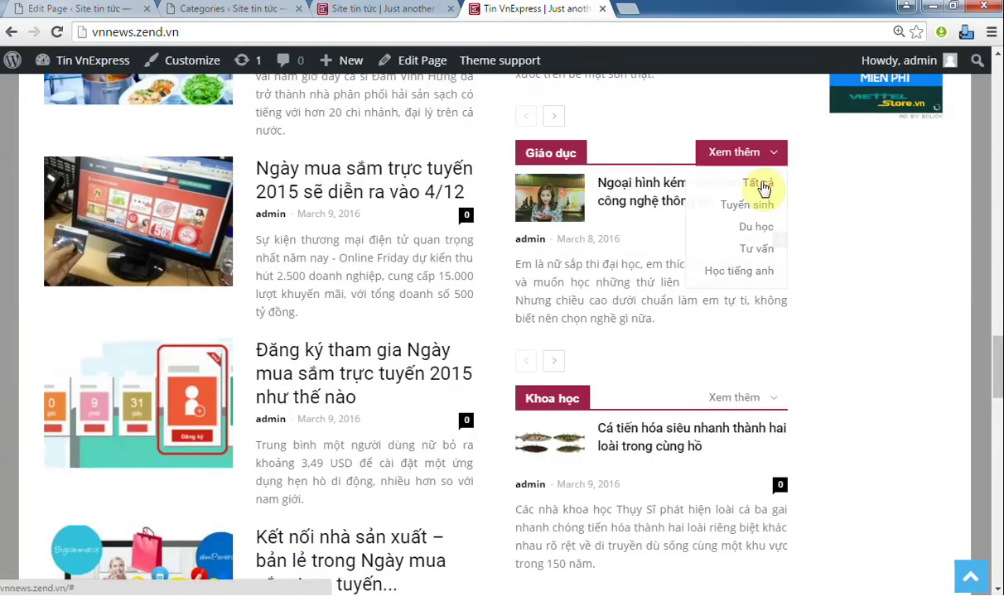
click(87, 9)
click(191, 10)
click(788, 187)
text(hoc tiếng)
key(Return)
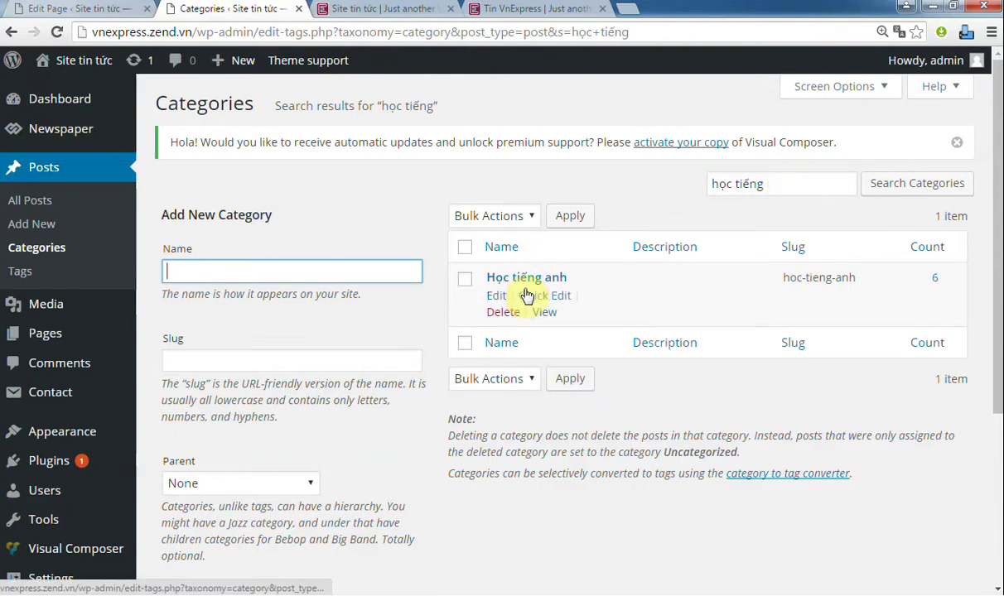
click(28, 10)
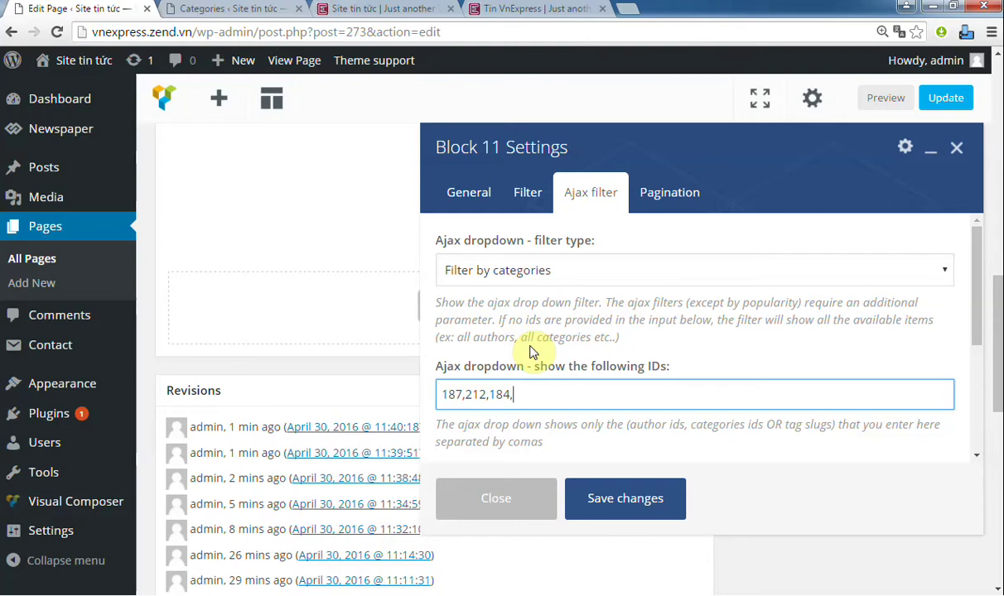
text(55)
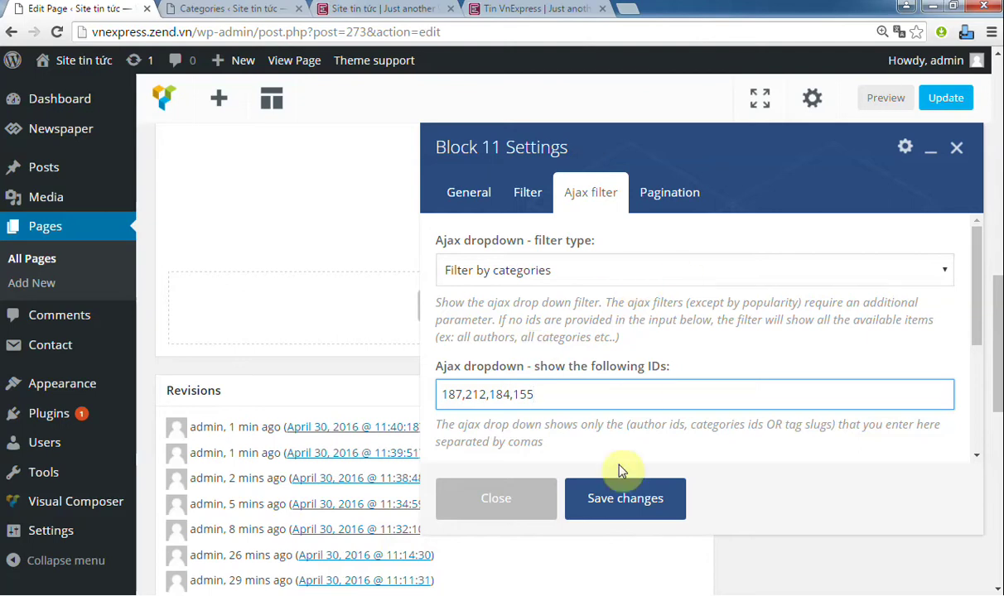
Step: Save the Giáo dục block and update the page, and check the block on the reloaded home page
click(628, 500)
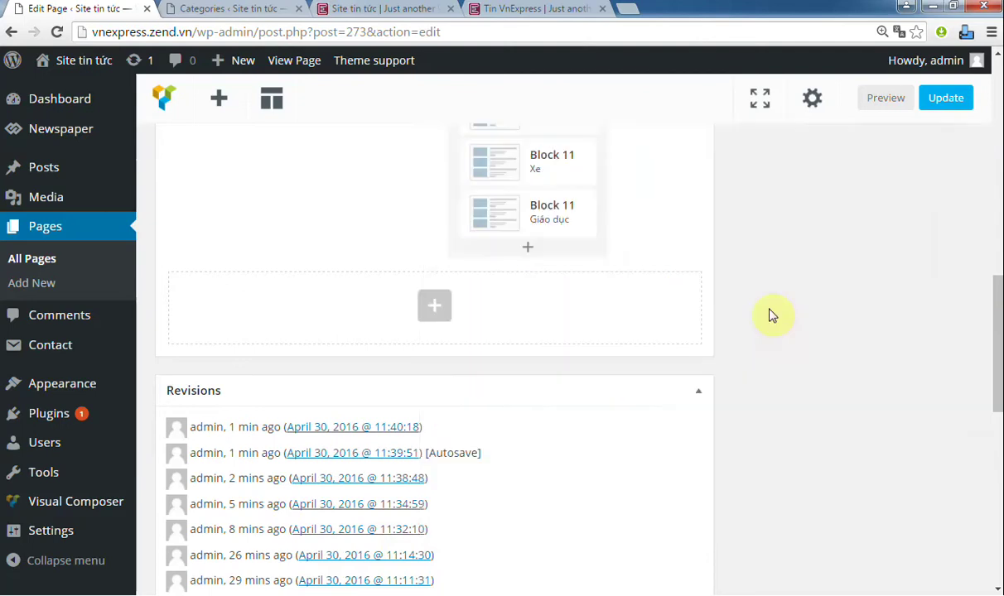
click(941, 100)
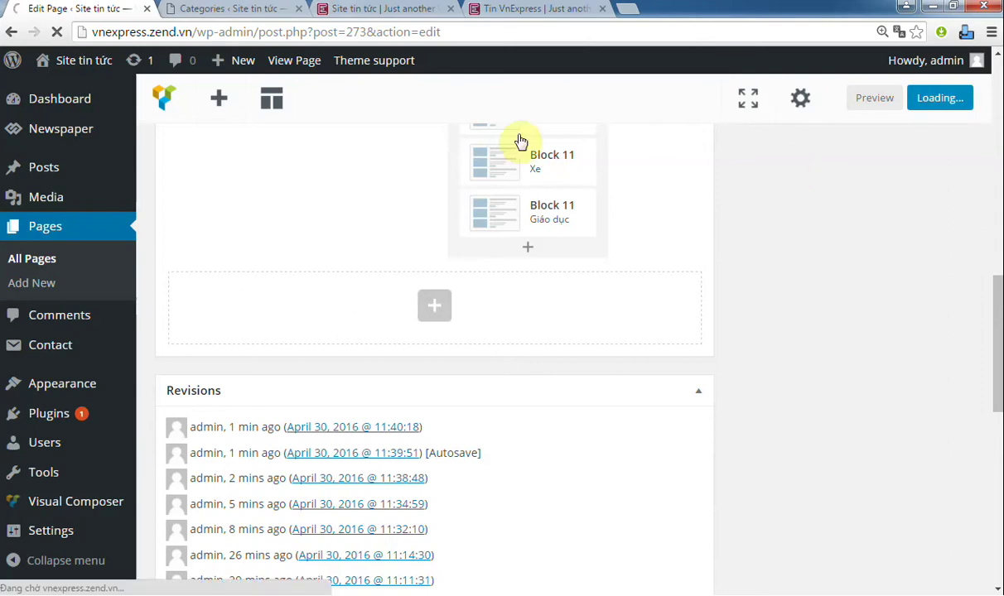
click(348, 8)
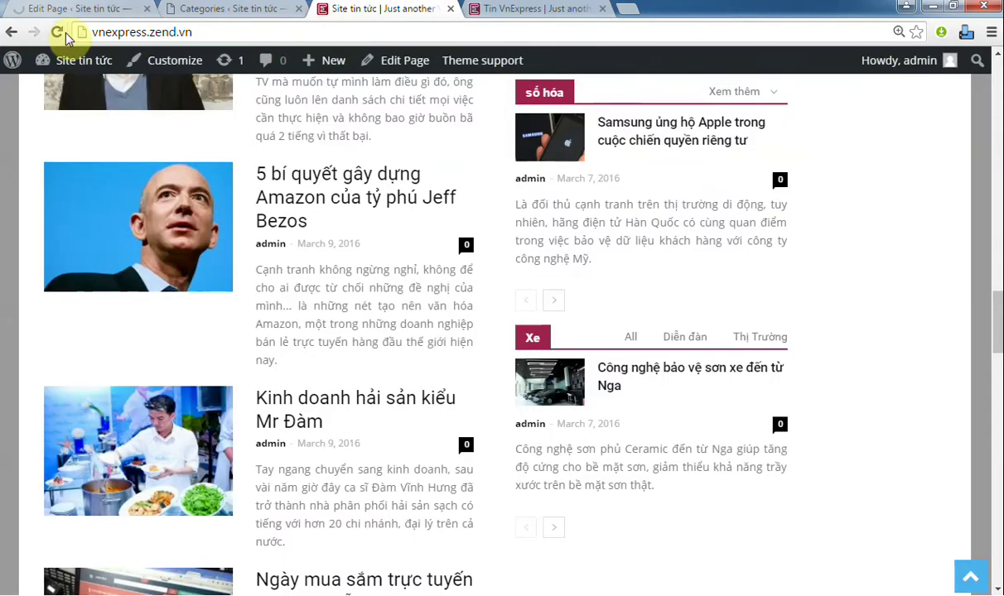
scroll(530, 280, down, 2)
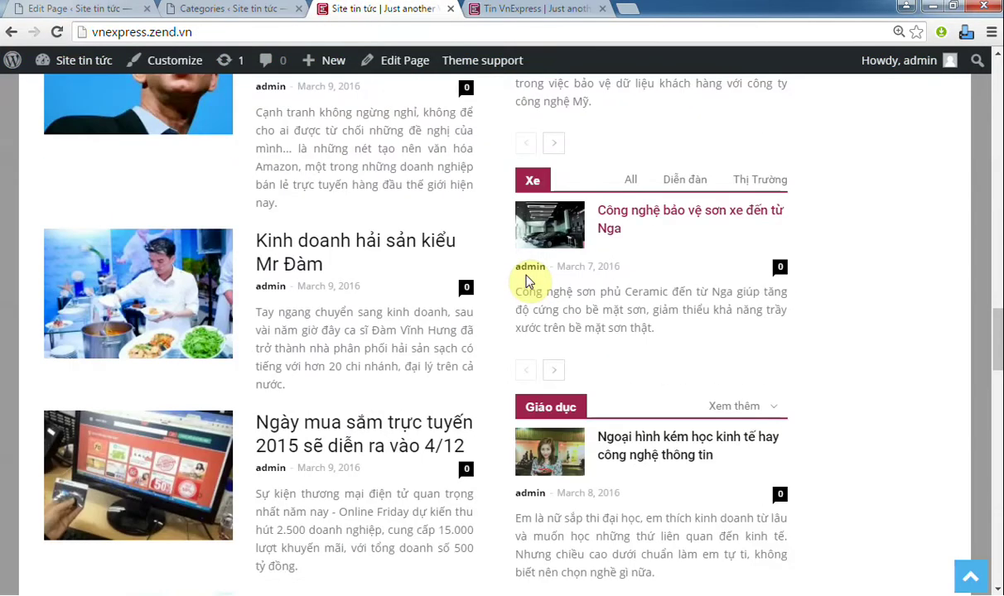
scroll(527, 282, down, 2)
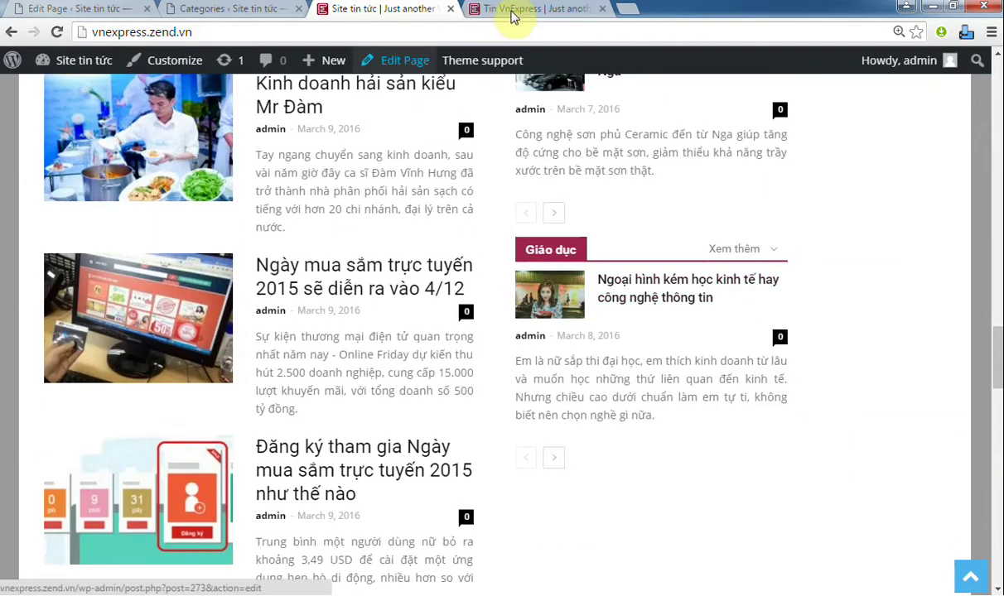
Step: Check the block order after Giáo dục on the reference site, duplicate the Giáo dục Block 11 and open the copy's settings
click(514, 11)
scroll(466, 116, down, 1)
scroll(463, 118, down, 3)
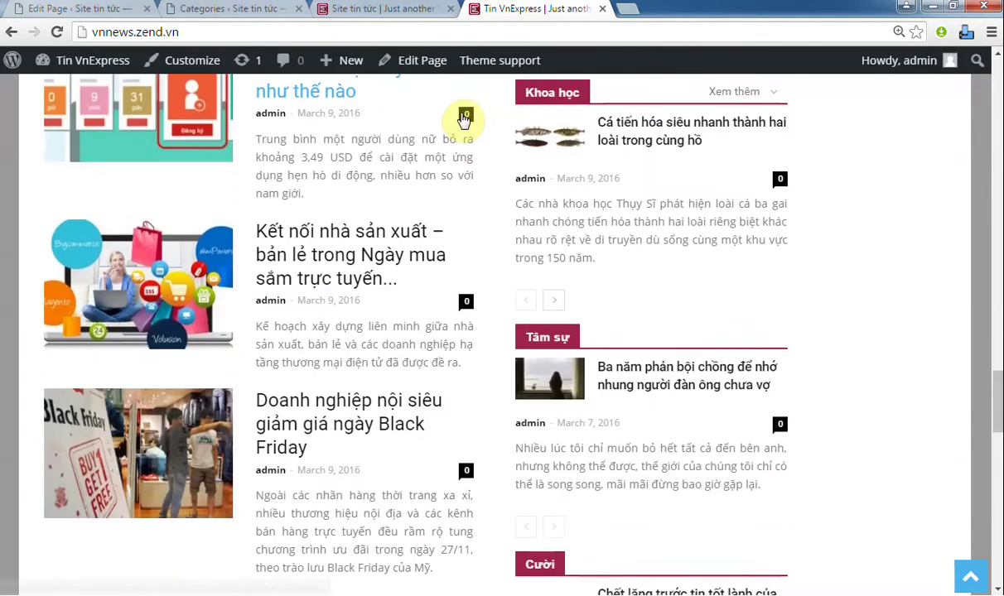
scroll(463, 116, up, 1)
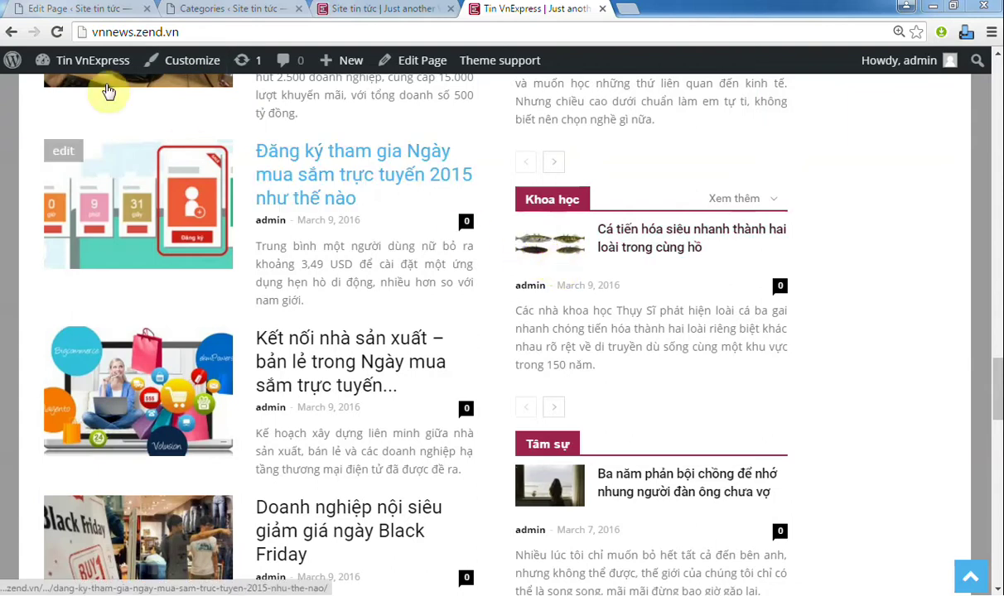
click(83, 10)
drag(515, 235, 556, 307)
scroll(515, 231, down, 8)
scroll(518, 232, up, 3)
click(558, 300)
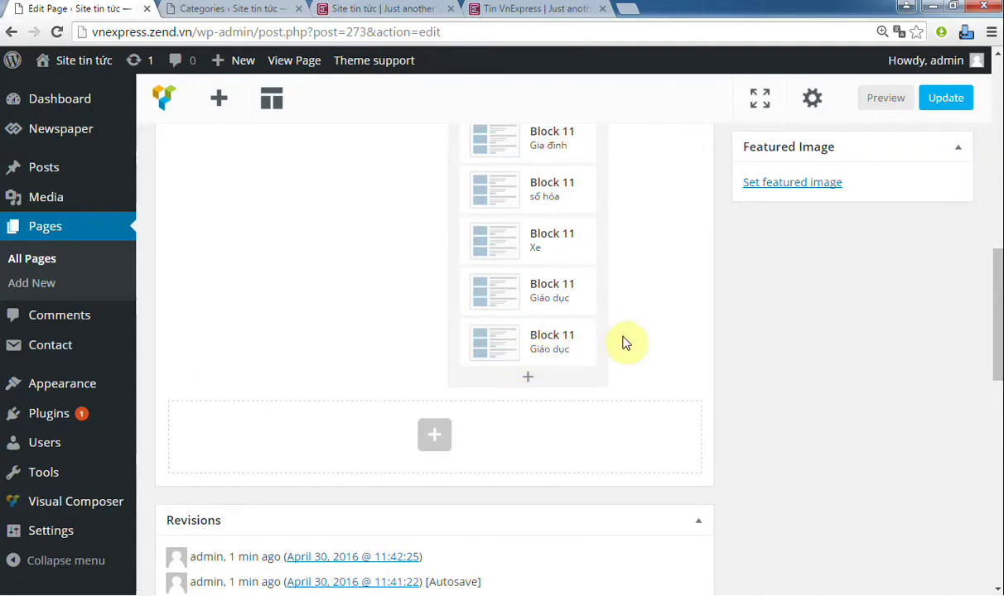
click(536, 344)
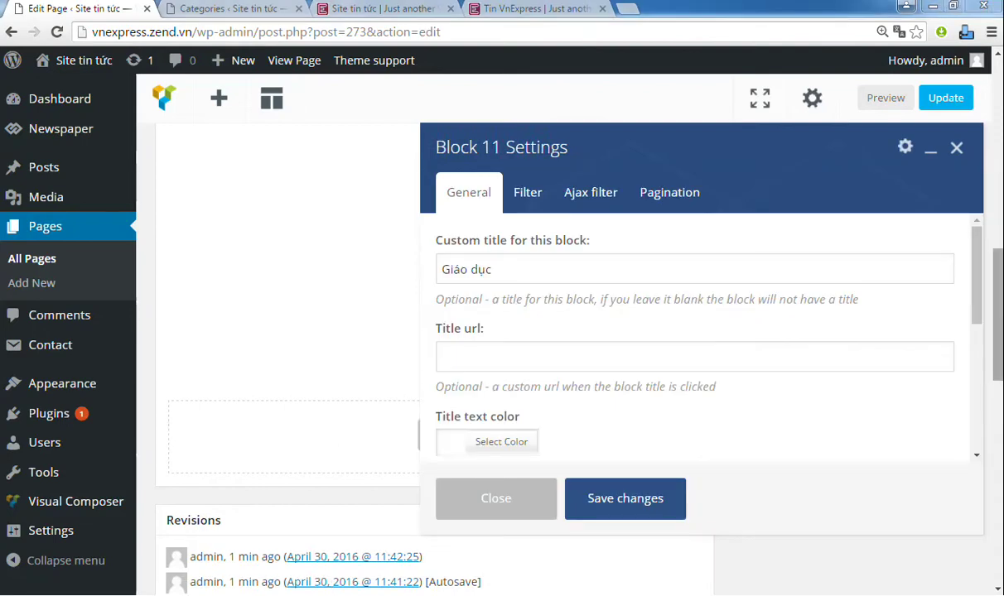
Step: Set the duplicated block's custom title to "Khoa học" and its category filter to Khoa học
triple_click(663, 265)
text(Khoa học)
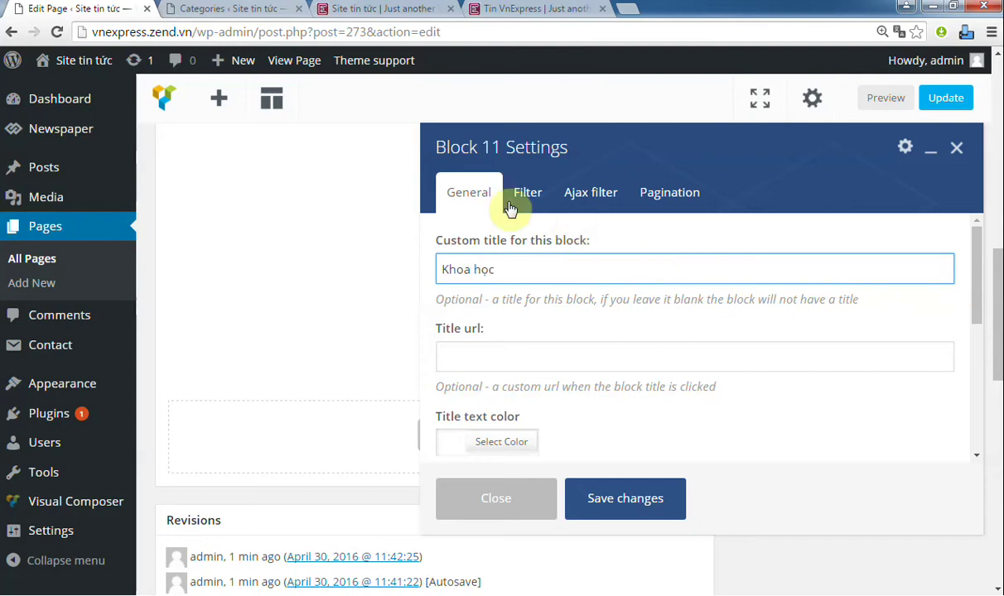
click(525, 193)
click(532, 380)
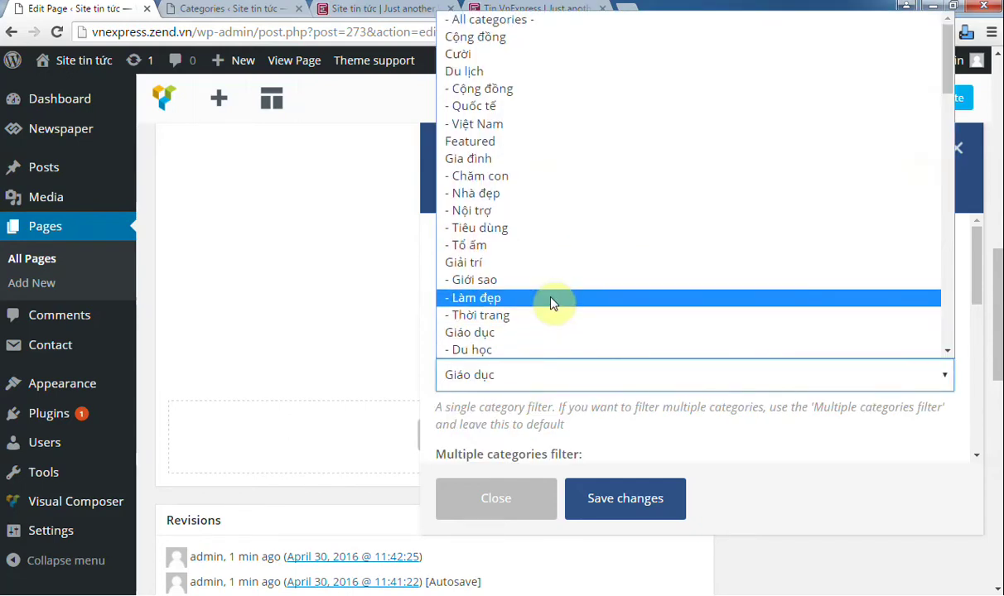
scroll(666, 234, down, 2)
scroll(666, 234, down, 5)
click(650, 126)
Step: Check the Khoa học subcategories on the reference site, search for "môi tr" and replace the Ajax dropdown IDs with 160
click(612, 193)
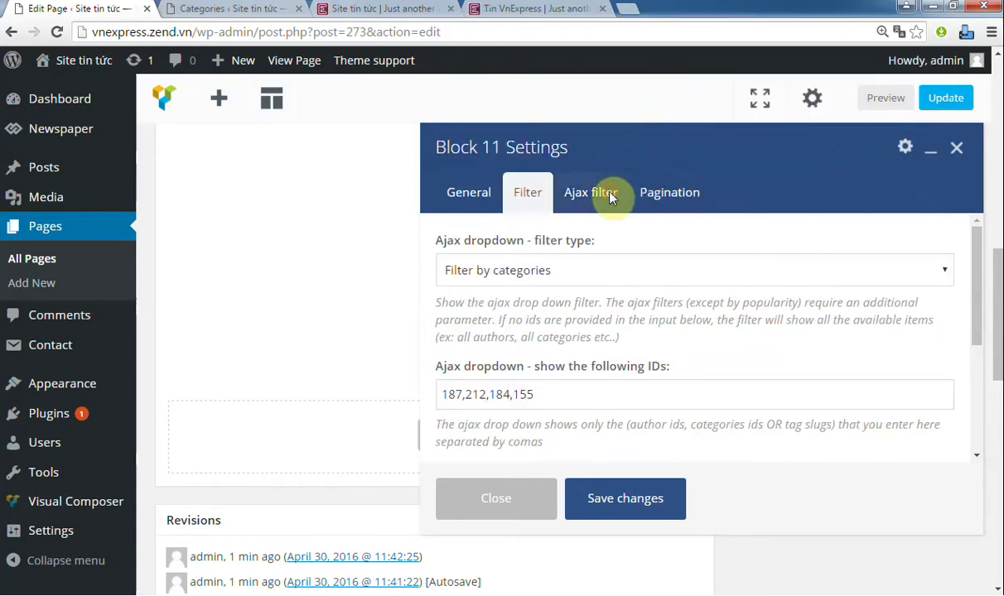
click(592, 10)
mouse_move(729, 199)
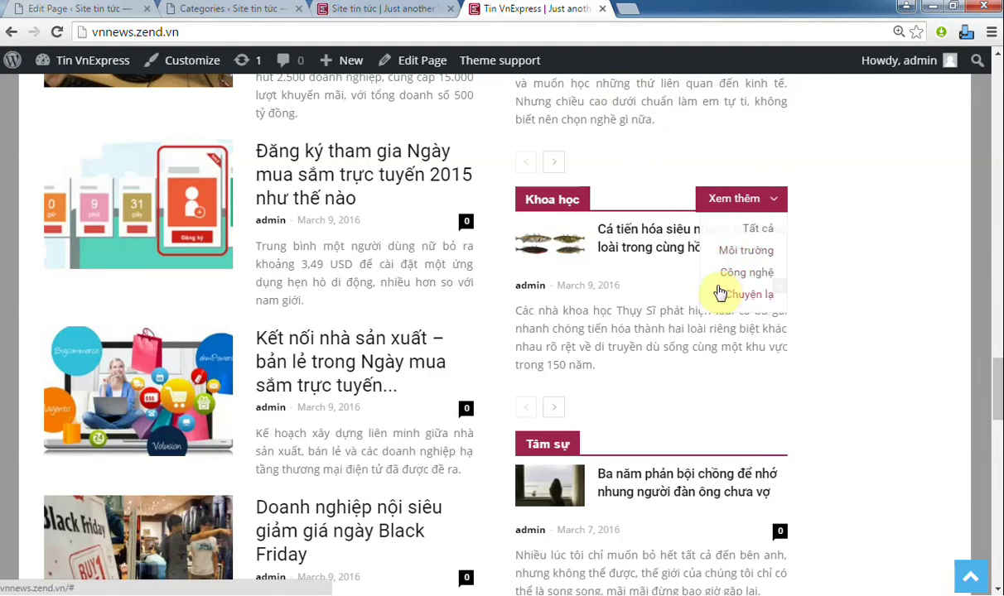
click(264, 8)
click(745, 178)
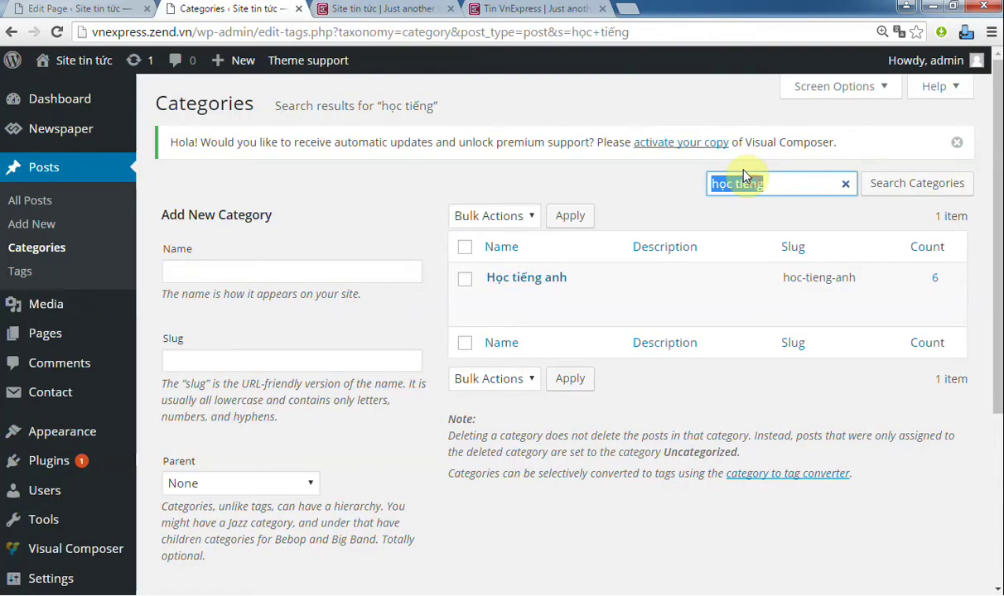
text(môi tr)
key(Return)
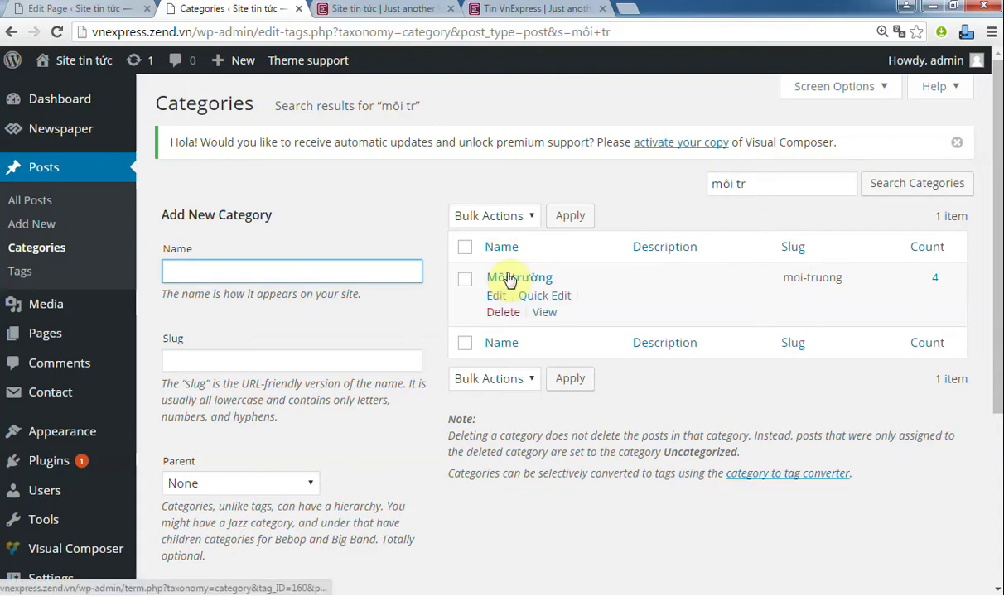
click(78, 10)
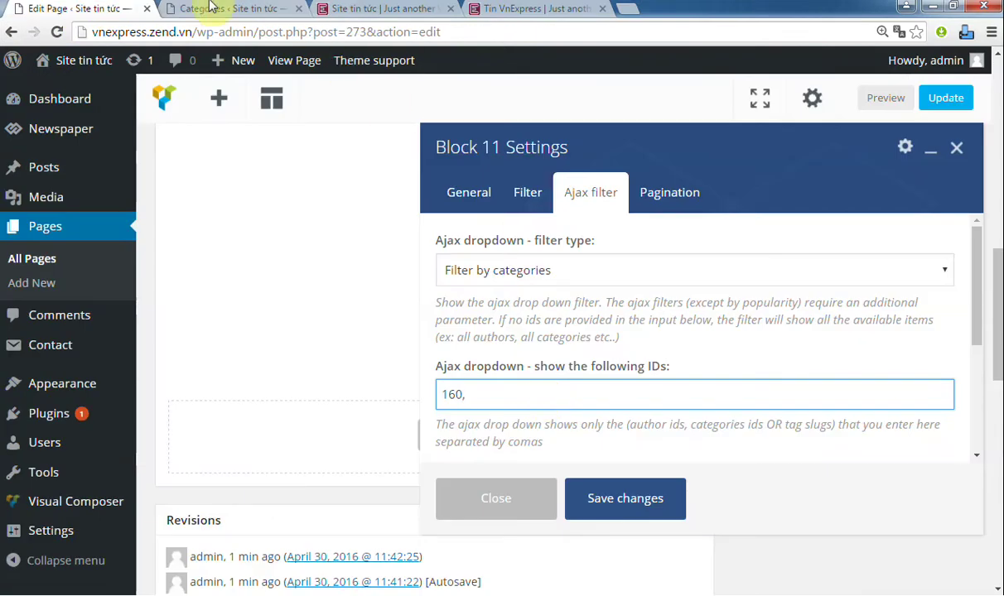
Step: Search the categories for "Công" and add ID 206, of the Công nghệ category, to the Ajax dropdown IDs
click(253, 12)
triple_click(756, 188)
text(Công)
key(Return)
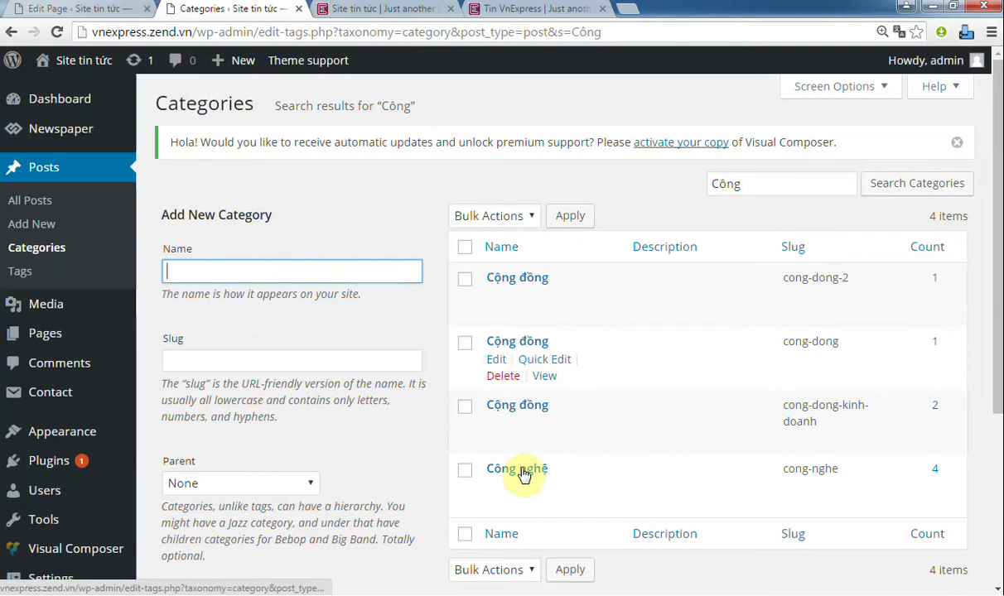
click(37, 8)
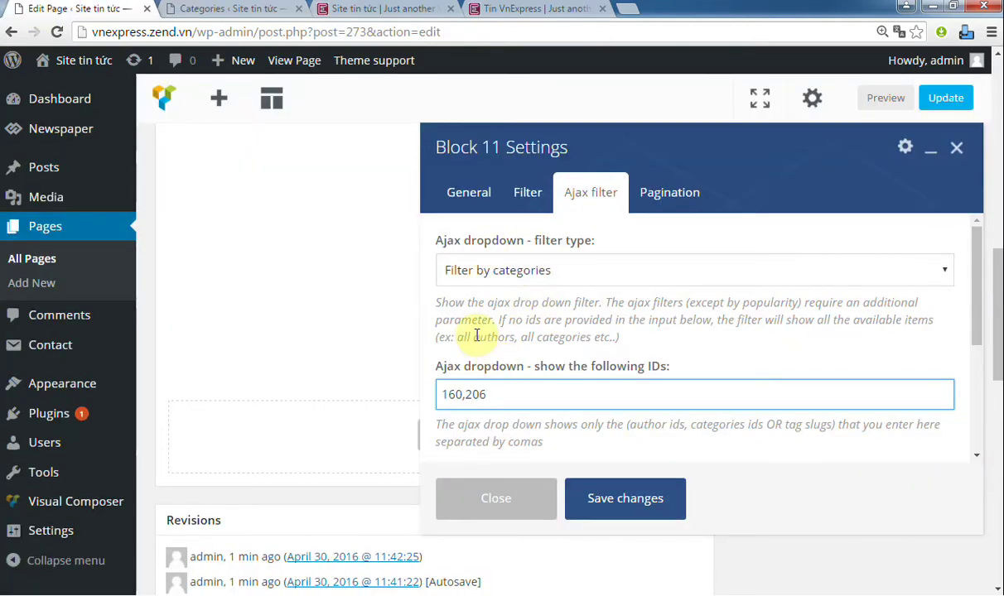
Step: Search the categories for "Chuyện" and add ID 204, of the Chuyện lạ category, to the Ajax dropdown IDs
click(217, 10)
double_click(781, 182)
text(Chuyện)
key(Return)
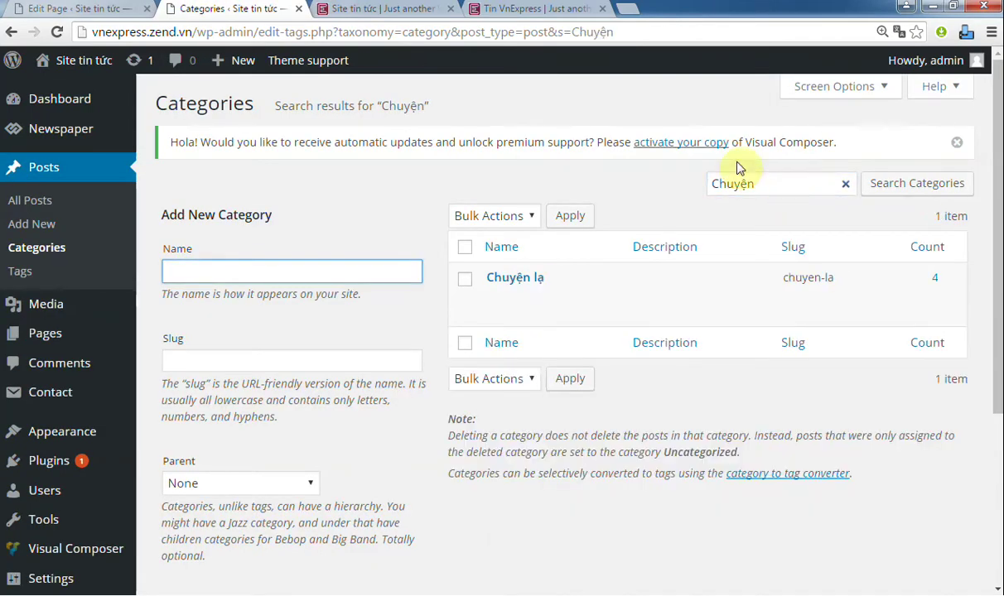
mouse_move(544, 287)
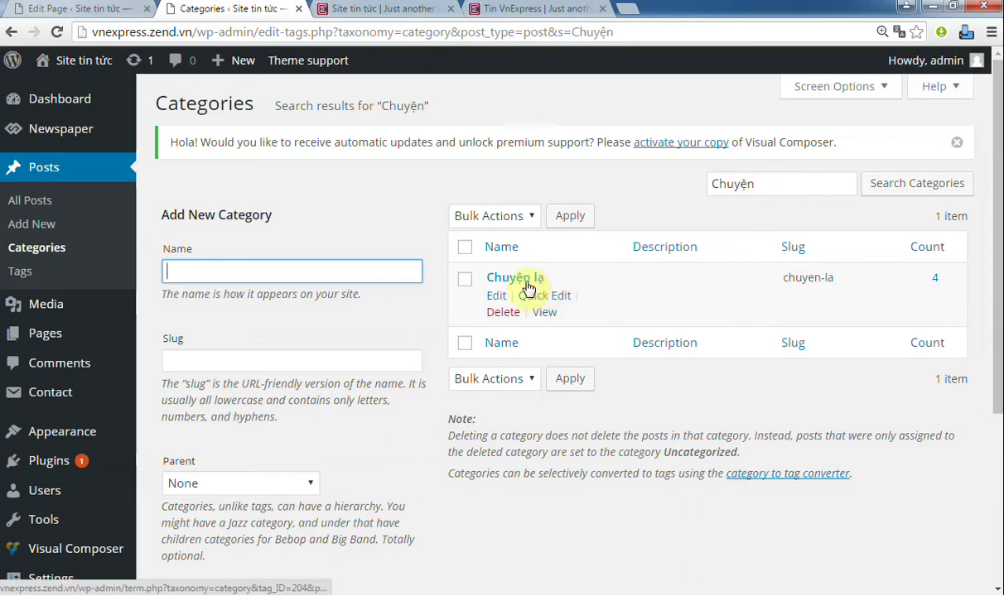
click(91, 8)
text(204)
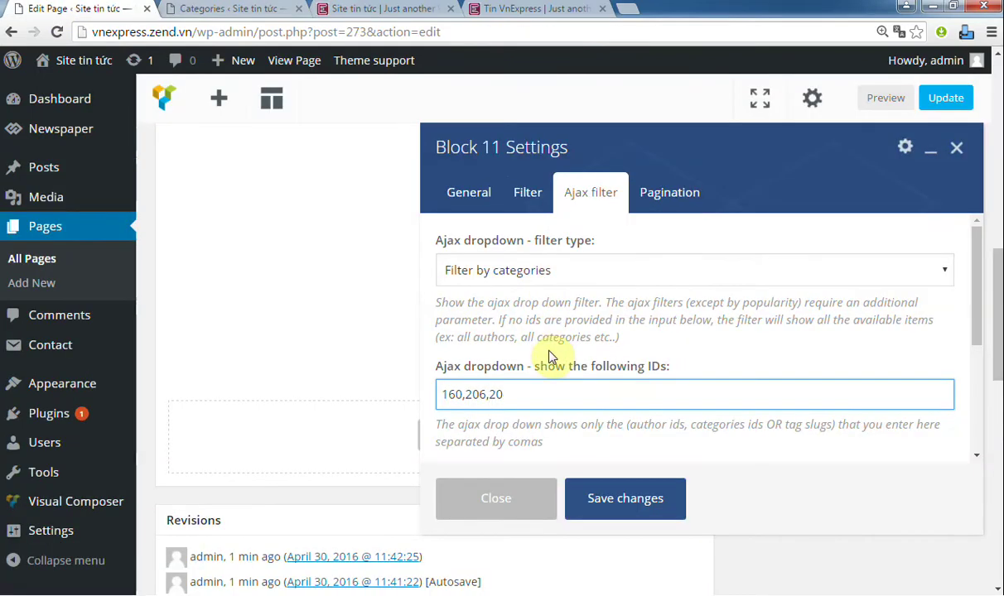
Step: Save the Khoa học block and update the page, and check the block on the reloaded home page
click(583, 500)
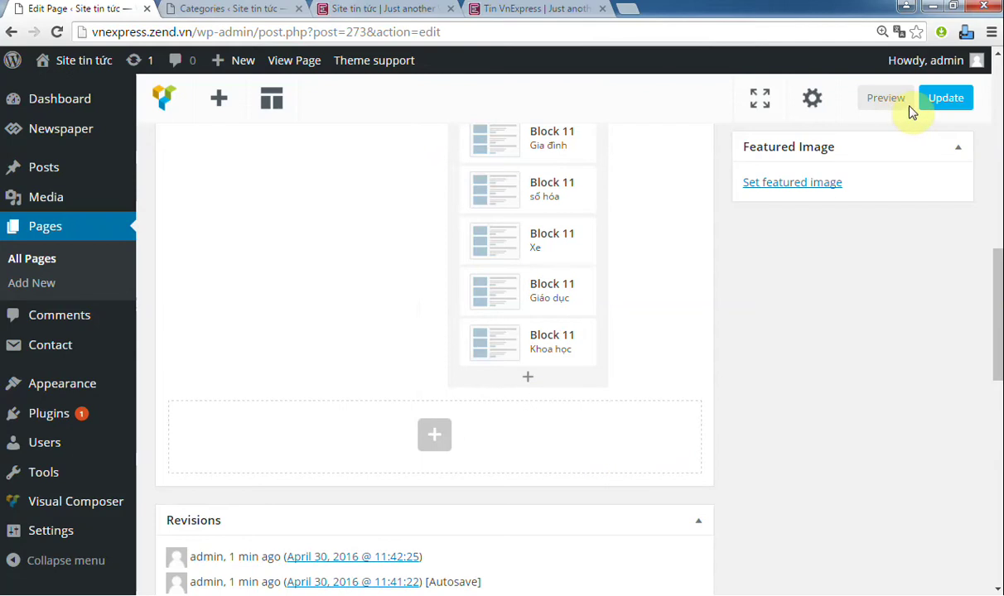
click(947, 99)
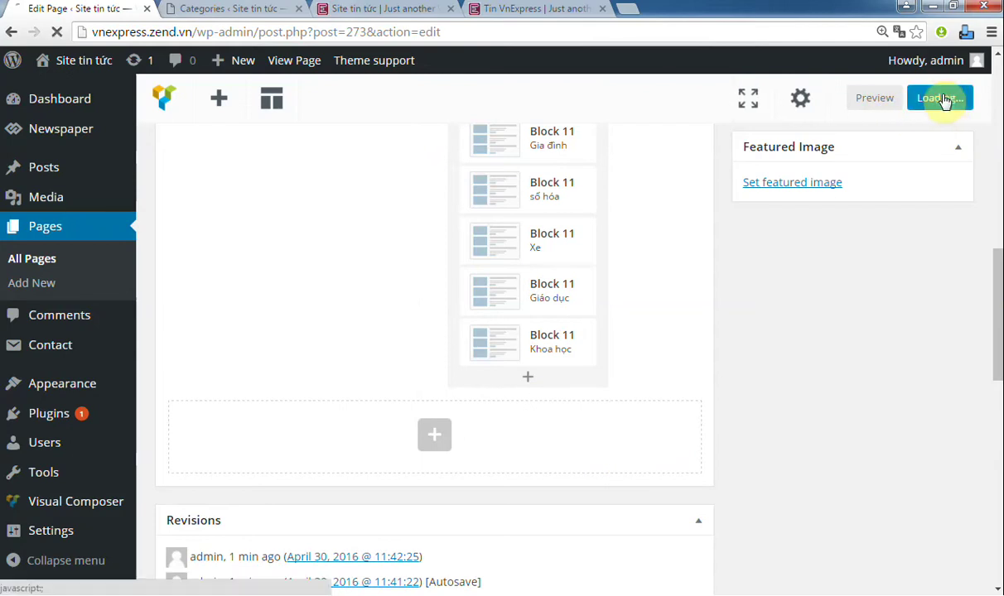
click(377, 12)
click(59, 31)
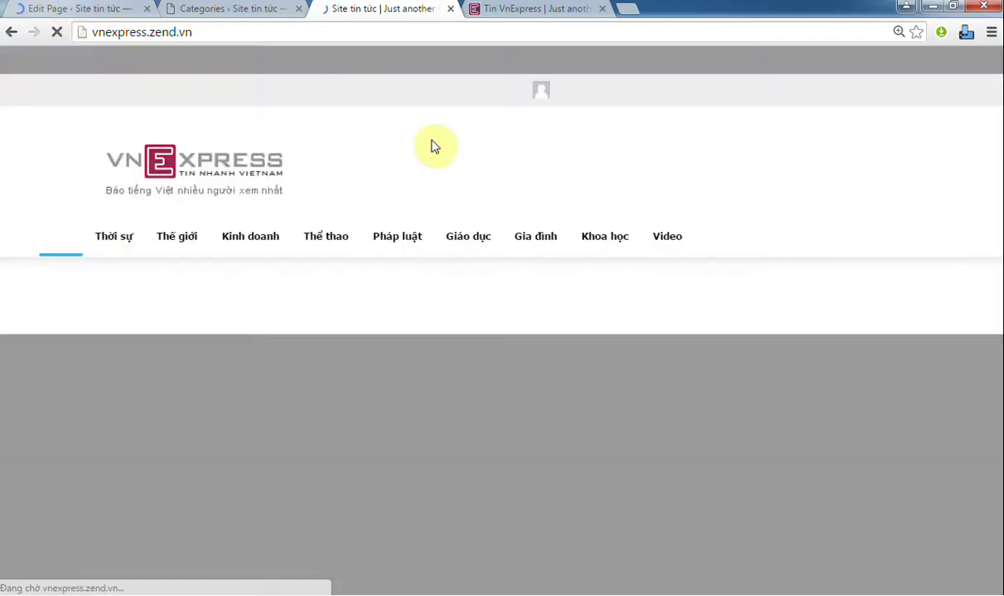
scroll(523, 172, down, 3)
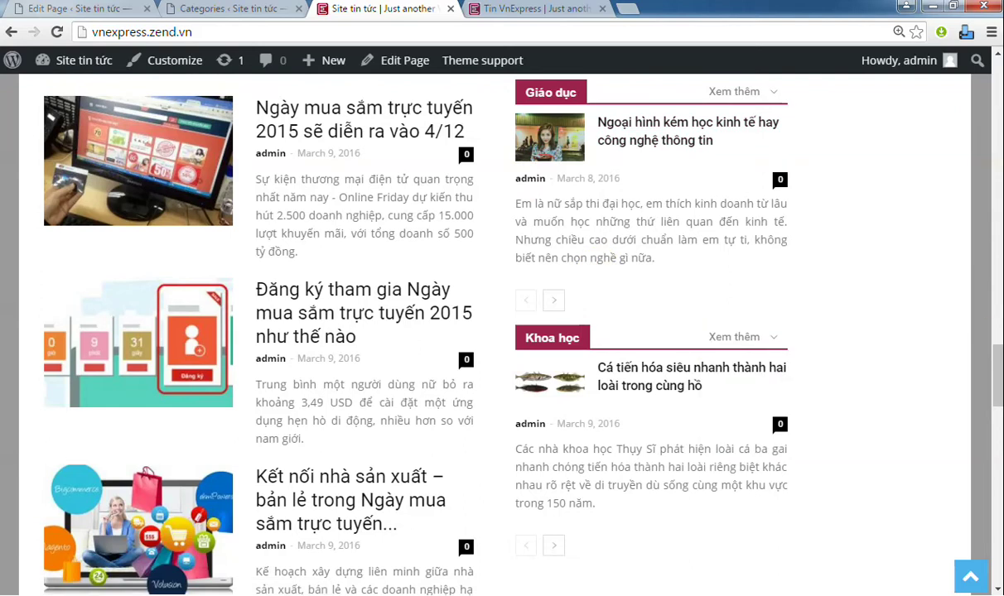
Step: Check which block follows Khoa học on the reference site, duplicate the Khoa học Block 11 and open the copy's settings
click(555, 17)
scroll(533, 143, down, 4)
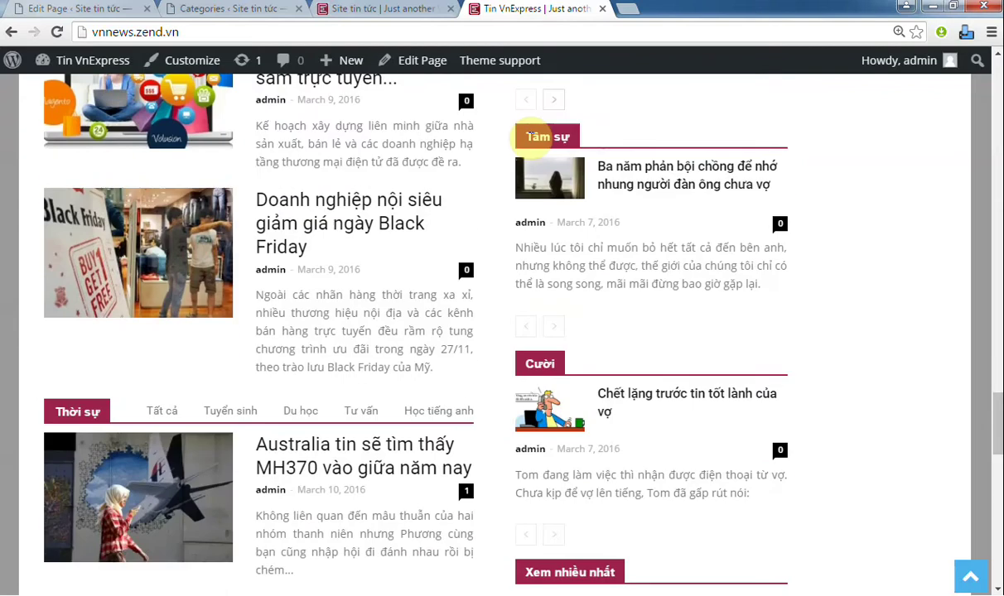
click(45, 10)
scroll(563, 249, down, 7)
scroll(568, 262, down, 3)
click(559, 346)
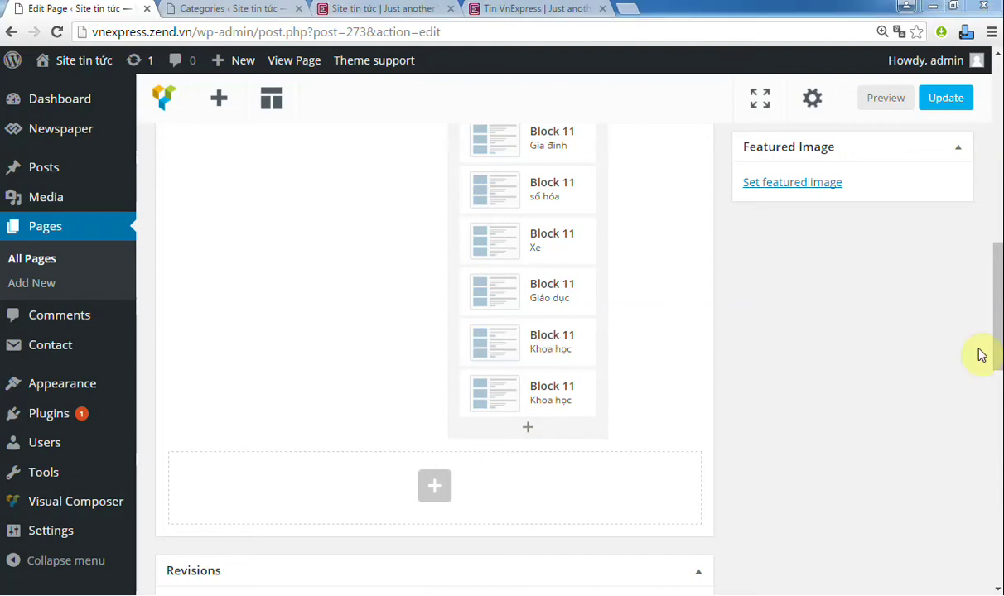
scroll(531, 293, down, 1)
click(524, 293)
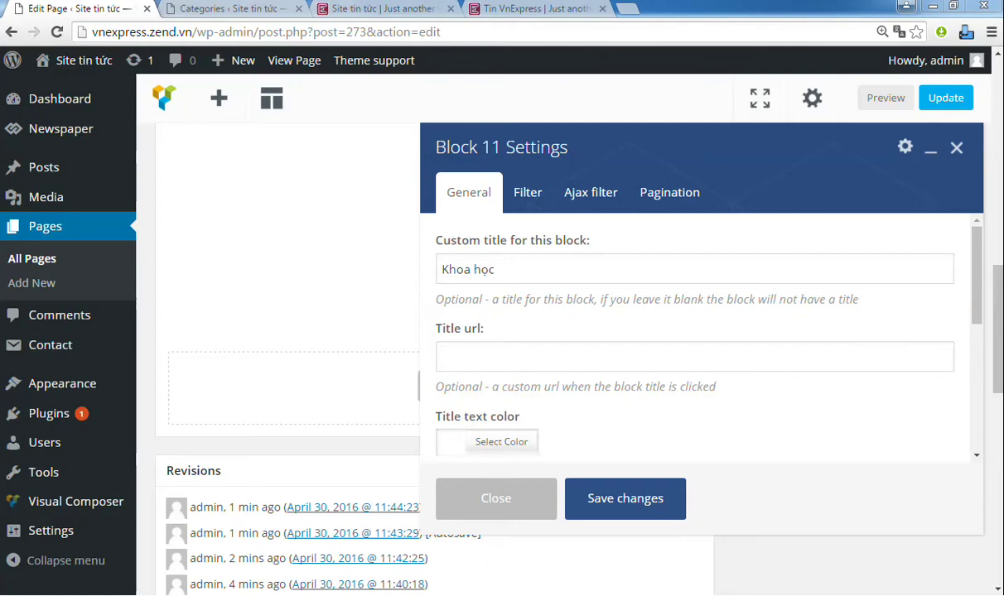
Step: Set the copied block's custom title to "Tâm sự" and its category filter to Tâm sự
click(589, 262)
key(ctrl+a)
text(Tâm sự)
click(525, 197)
click(553, 374)
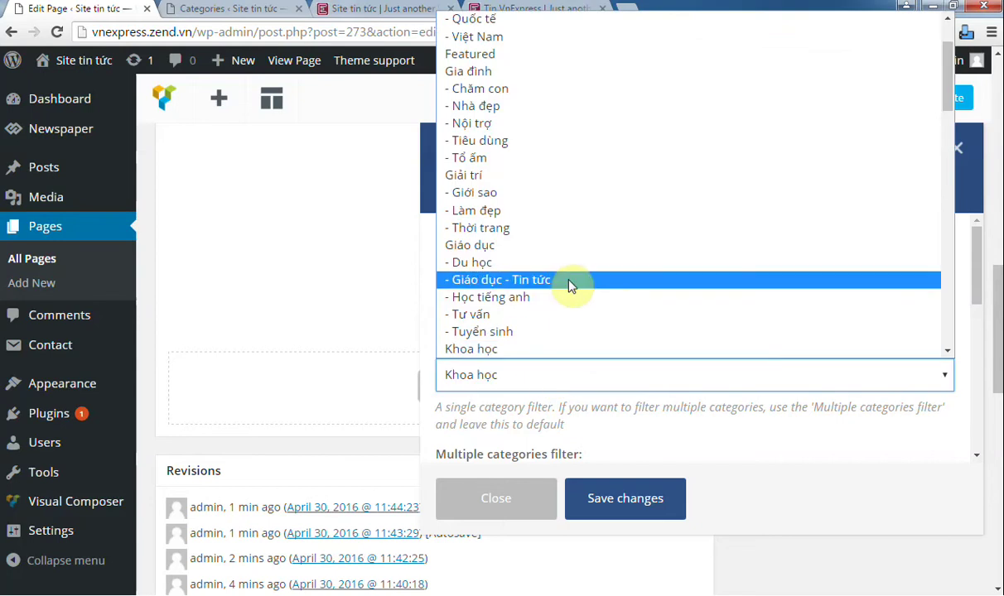
scroll(572, 286, down, 15)
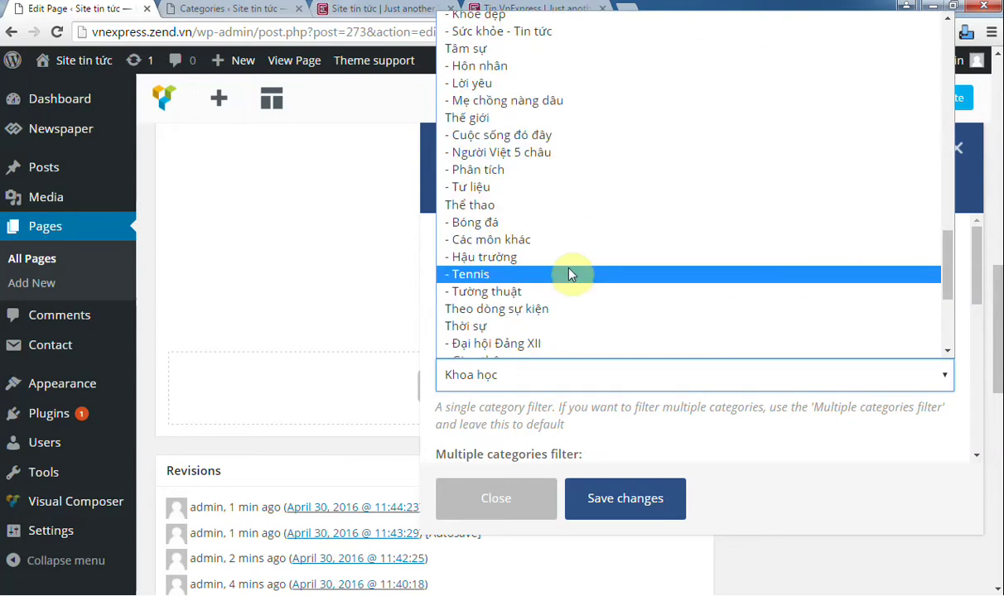
scroll(569, 274, down, 3)
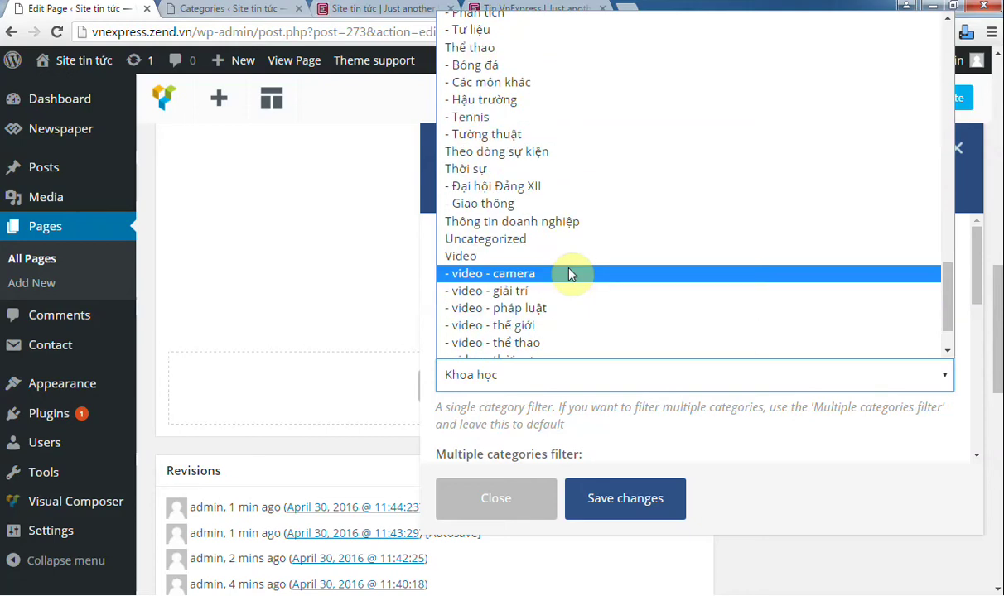
scroll(575, 240, up, 5)
click(579, 204)
Step: Compare with the reference site's Tâm sự block, set the Ajax dropdown filter type to "No drop down ajax filter" and clear the IDs
click(591, 197)
click(534, 8)
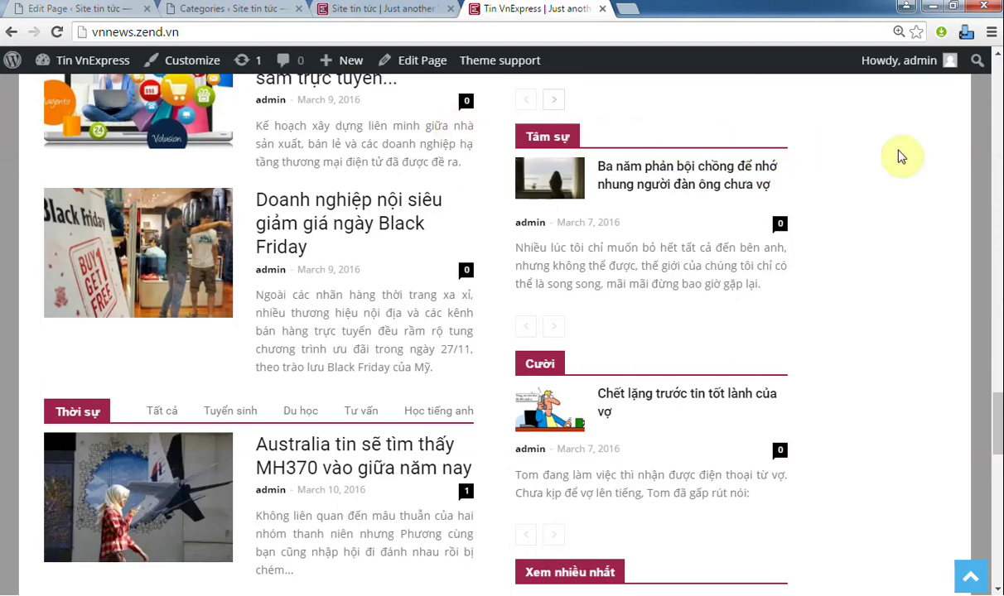
click(64, 10)
click(559, 273)
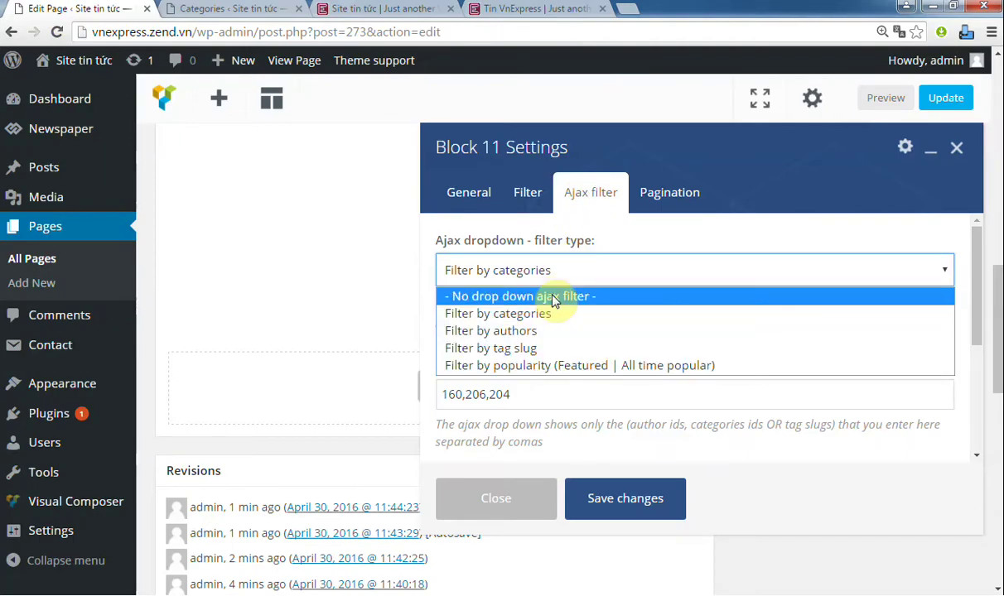
click(553, 298)
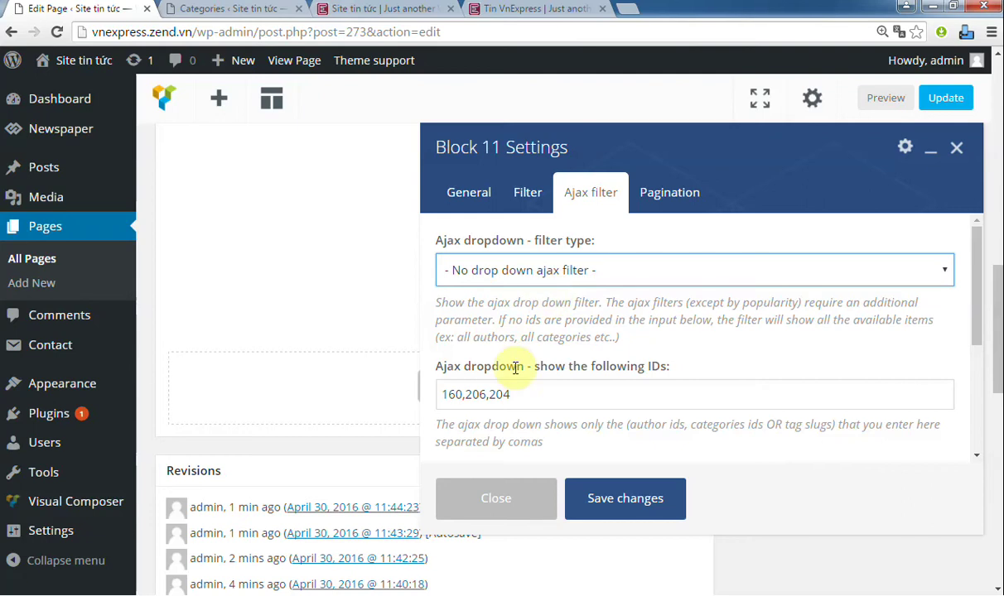
drag(515, 392, 411, 389)
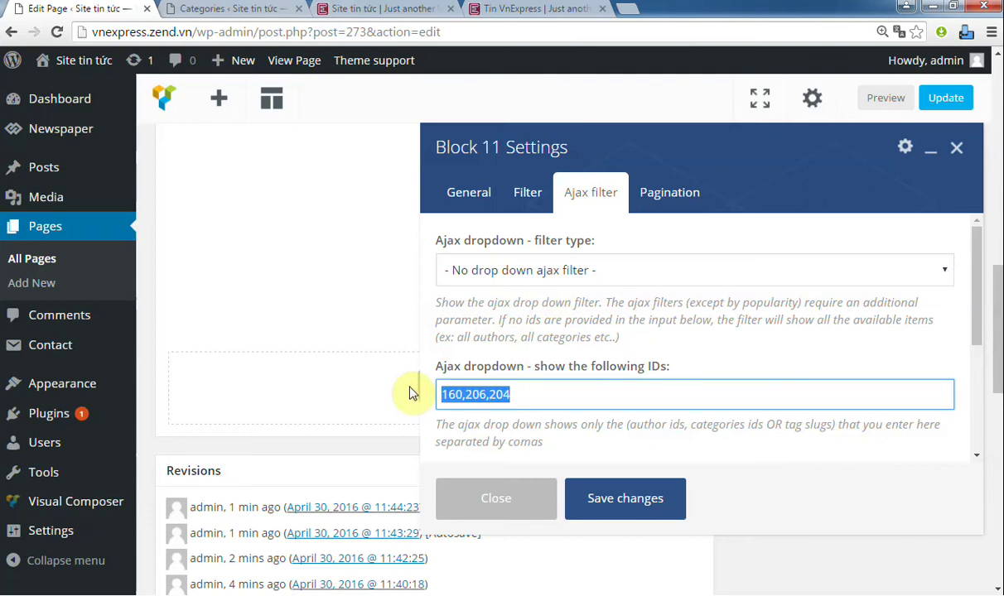
key(BackSpace)
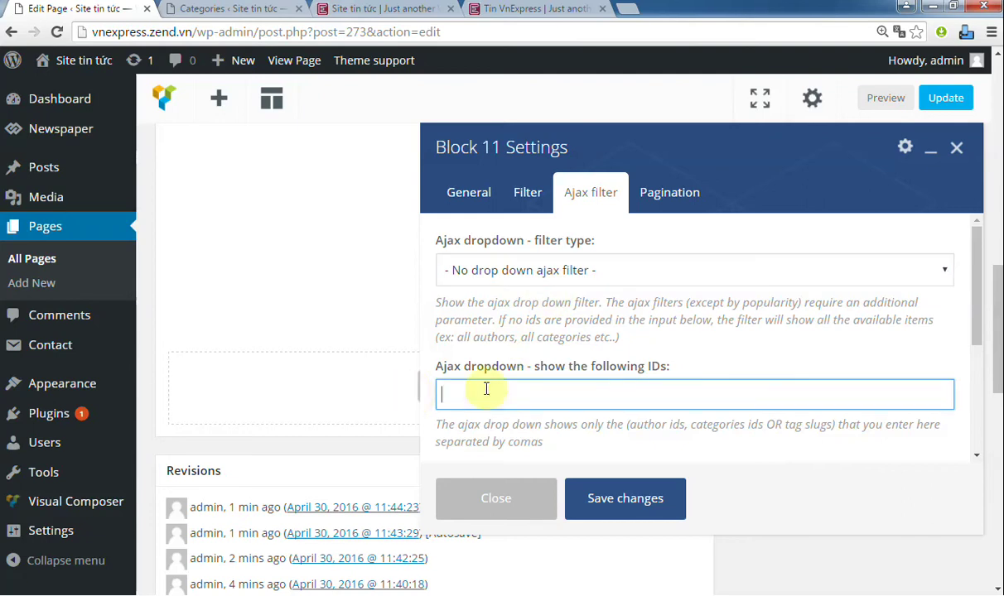
Step: Save the Tâm sự block and update the page, and check the block on the reloaded home page
click(611, 496)
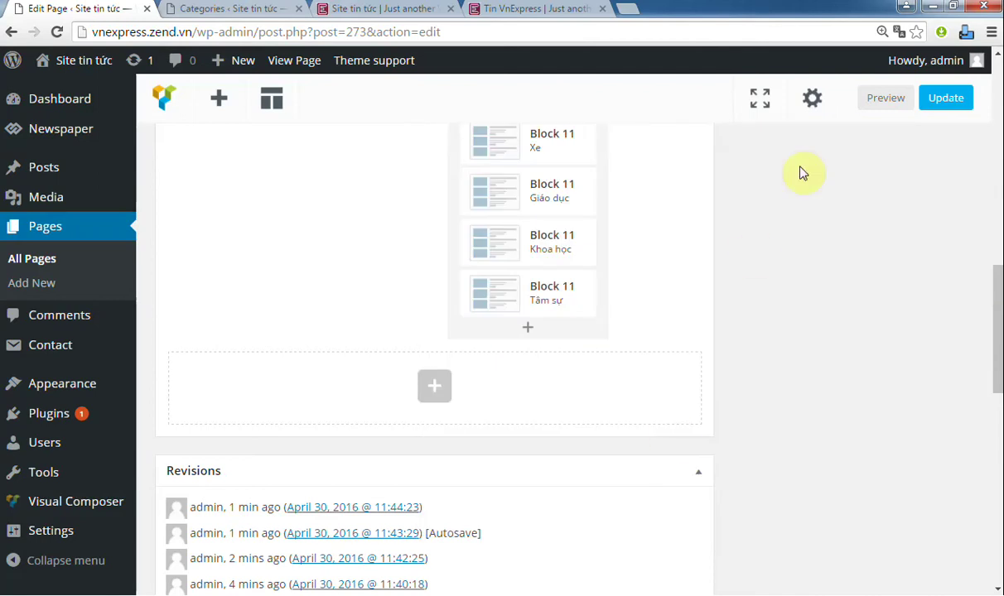
click(932, 109)
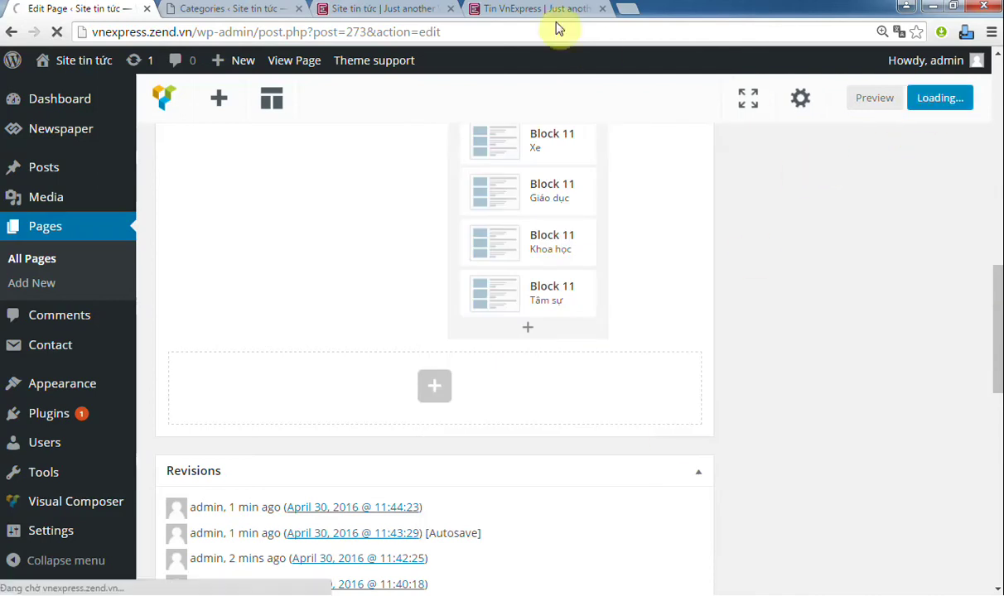
click(369, 10)
click(56, 31)
scroll(518, 272, down, 5)
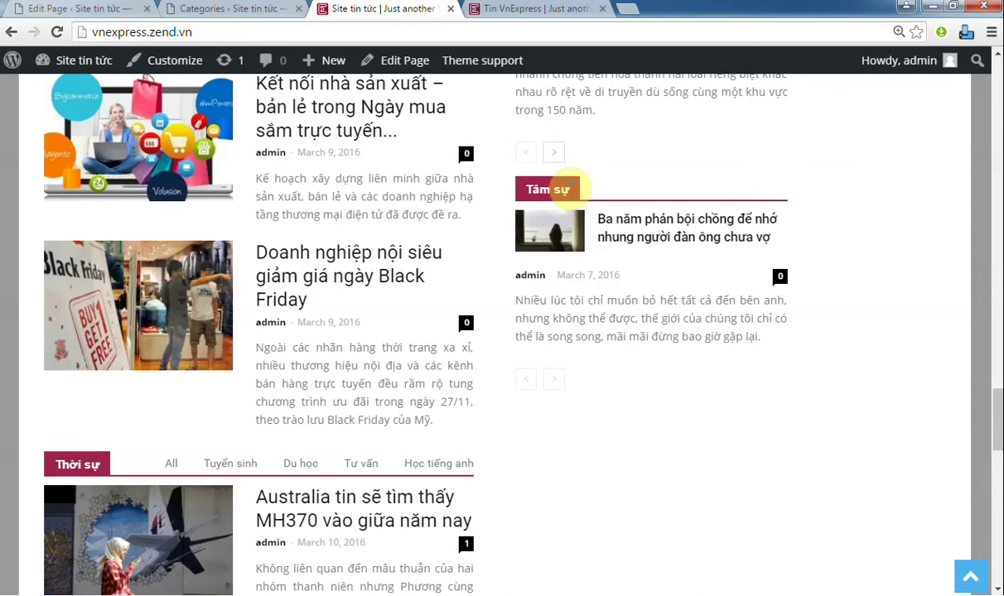
Step: Check which block follows Tâm sự on the reference site, duplicate the Tâm sự Block 11 and open the copy's settings
click(507, 8)
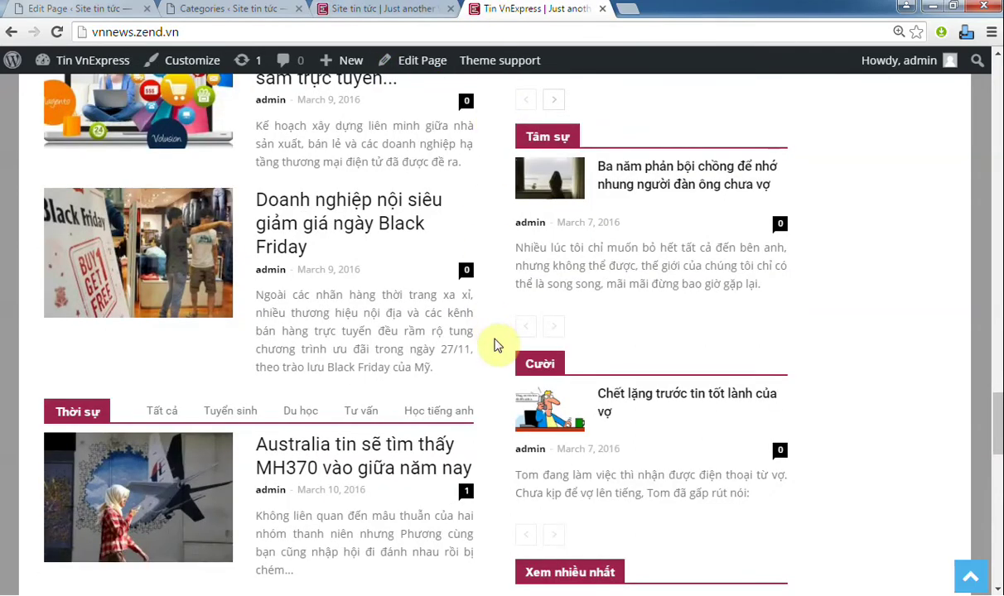
click(73, 14)
scroll(448, 217, down, 10)
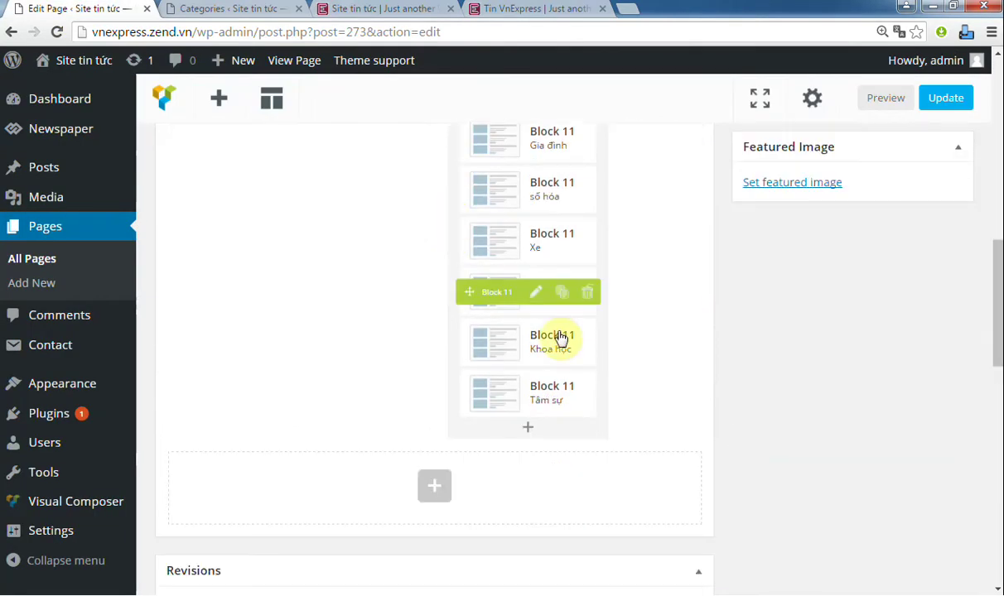
click(565, 401)
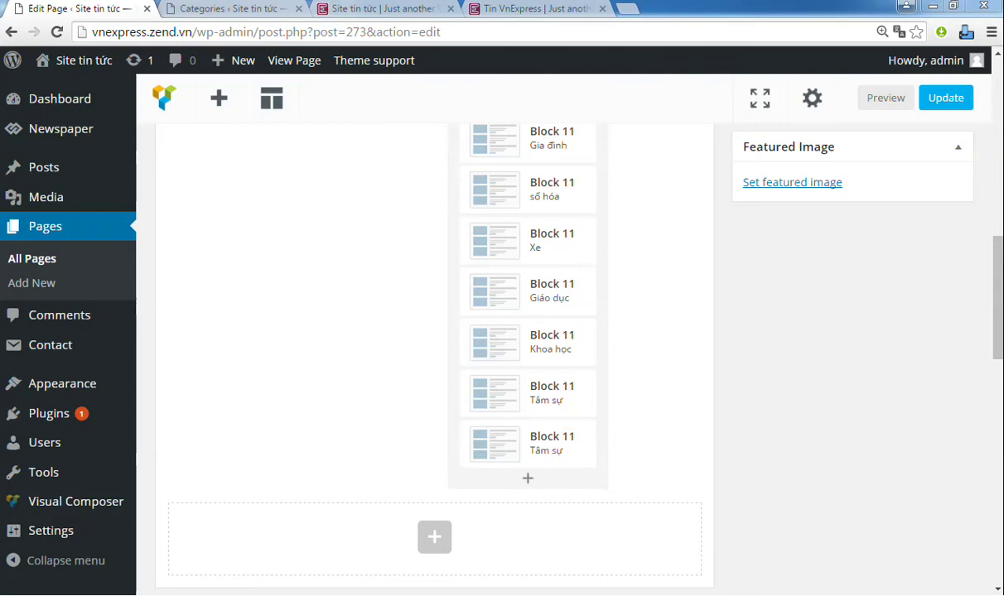
click(535, 445)
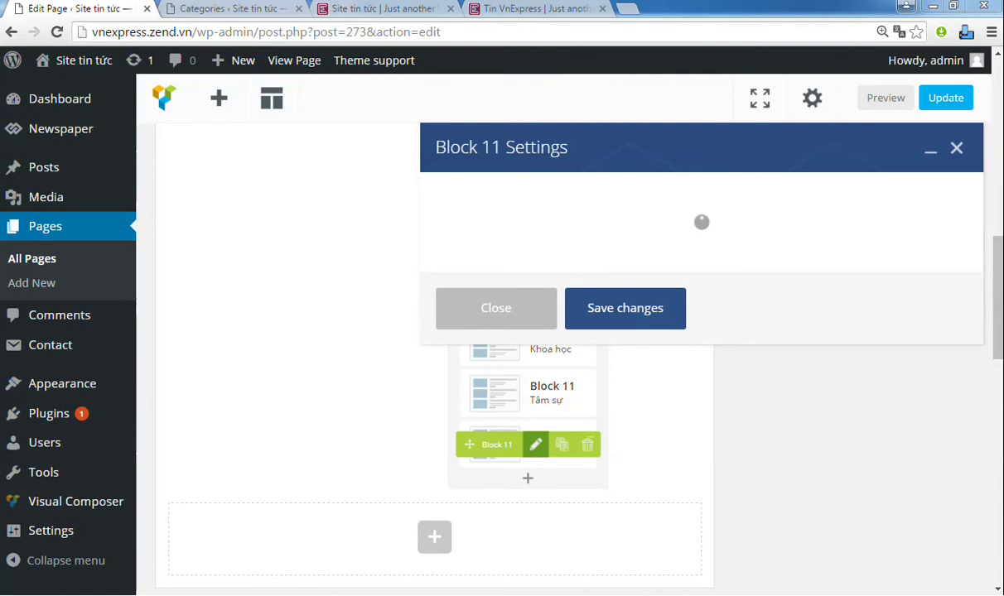
Step: Set the copied block's custom title to "Cười" and its category filter to Cười
click(526, 273)
key(ctrl+a)
text(Cười)
click(528, 192)
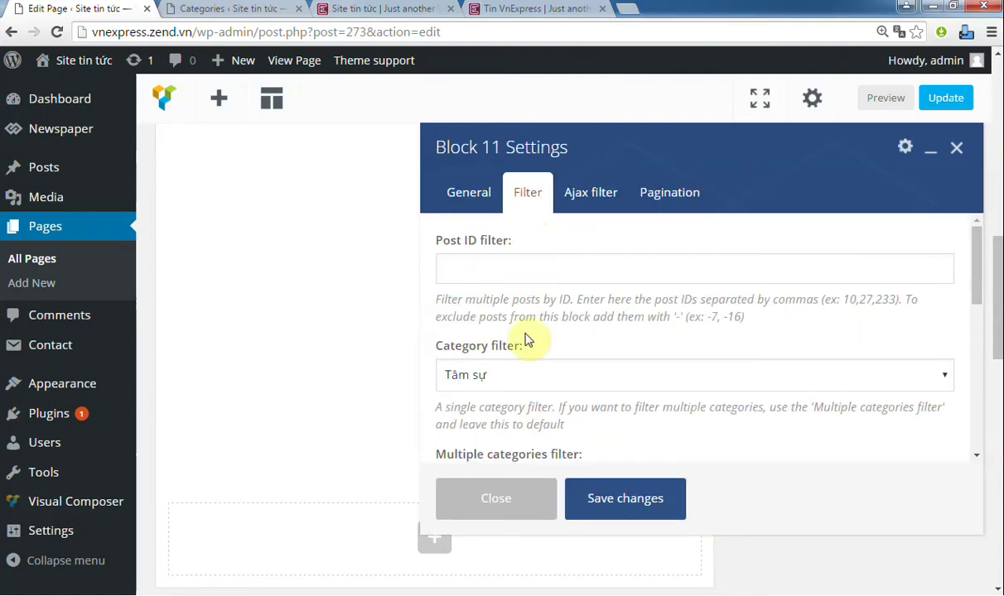
click(521, 377)
scroll(544, 299, up, 10)
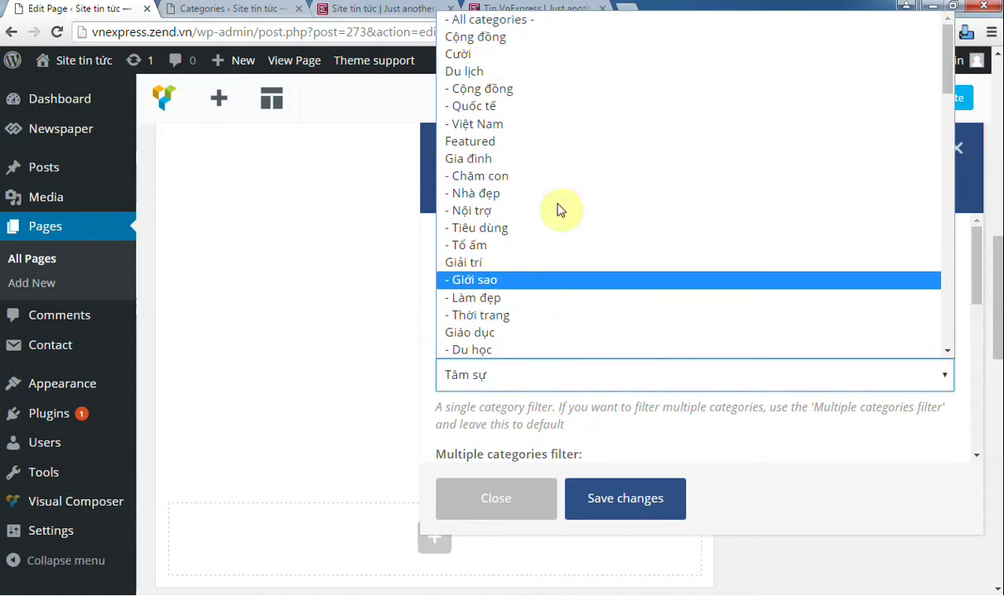
click(534, 54)
Step: Compare the Ajax filter settings with the reference site's Cười block and save the copied block's changes
click(582, 192)
click(561, 10)
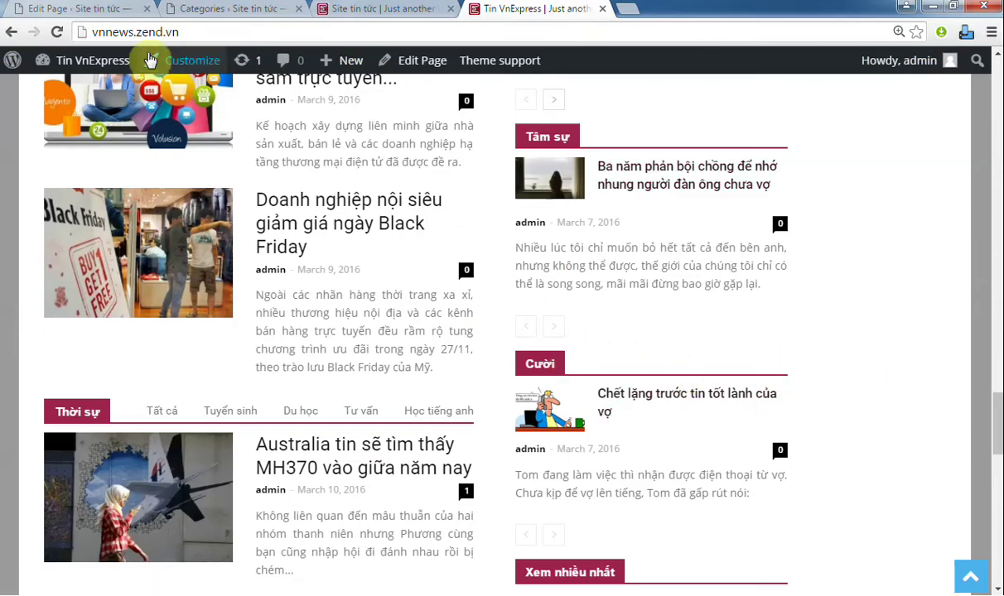
click(116, 10)
click(594, 429)
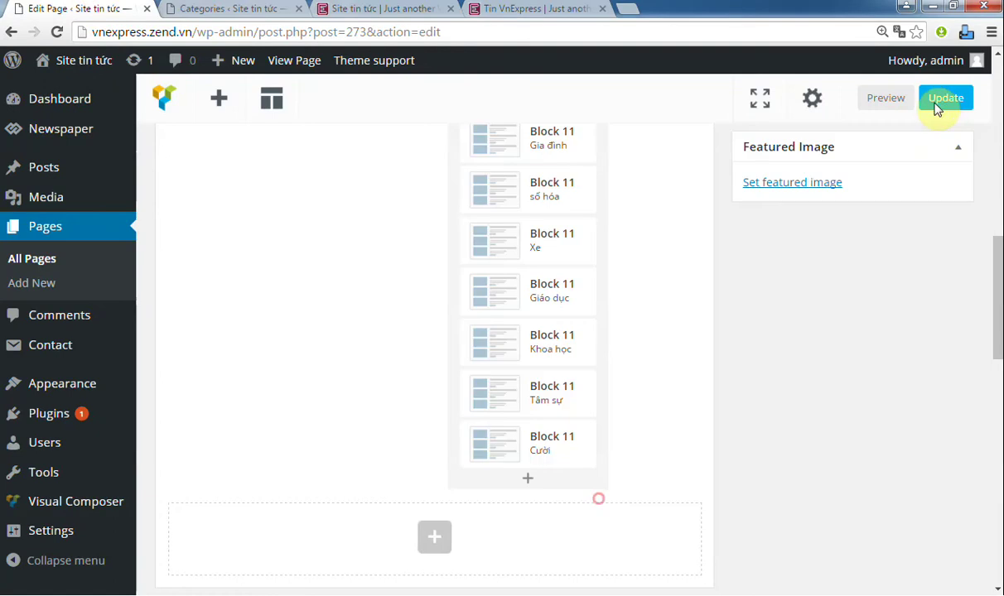
Step: Update the page and check the Cười block on the reloaded home page
click(940, 99)
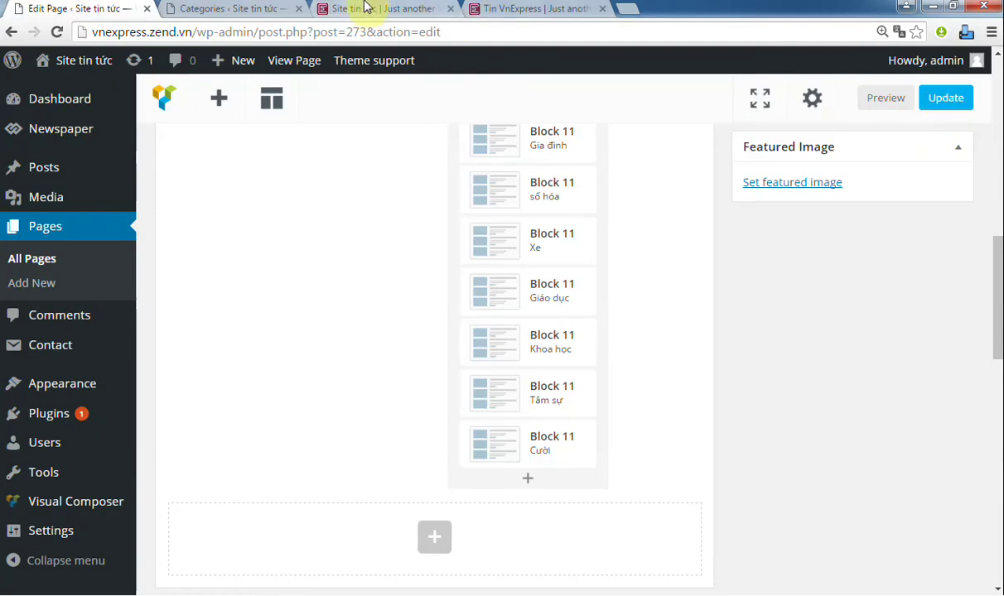
click(392, 9)
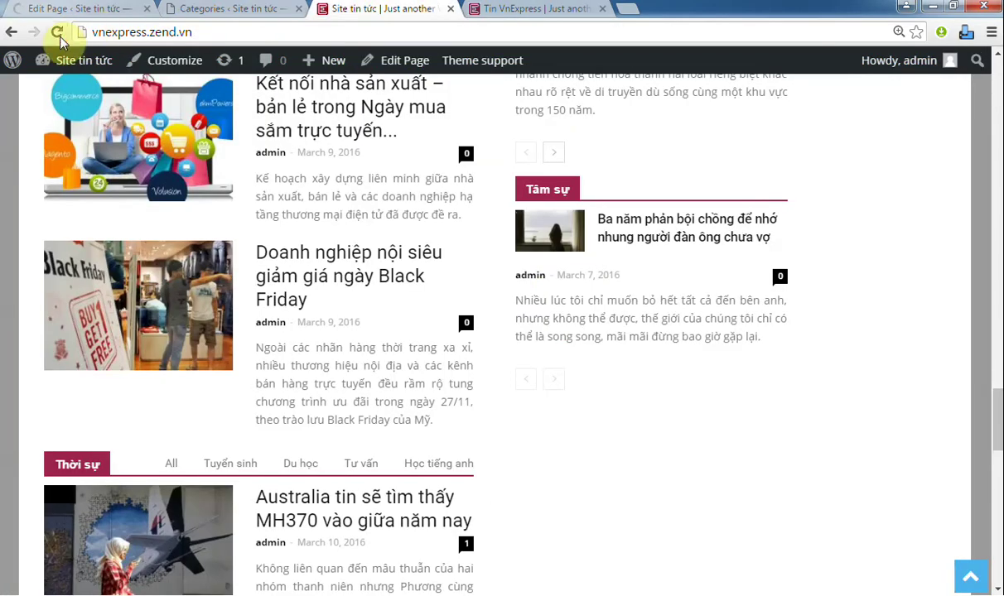
scroll(685, 277, down, 2)
scroll(551, 331, down, 2)
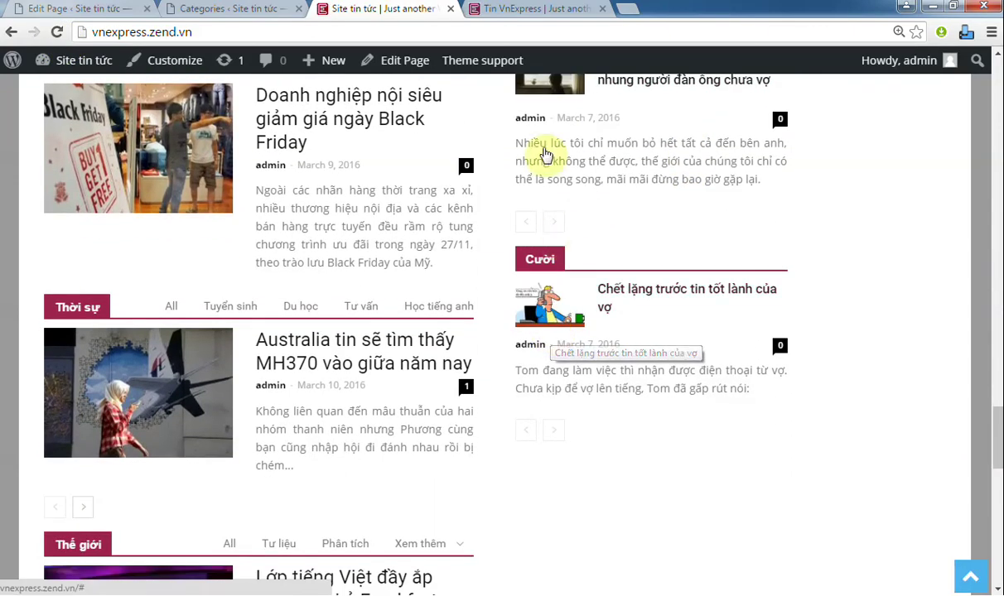
Step: Check which block follows Cười on the reference site and add a Block 9 element below the Cười block
click(538, 8)
scroll(587, 207, down, 5)
scroll(588, 207, down, 3)
scroll(587, 207, up, 1)
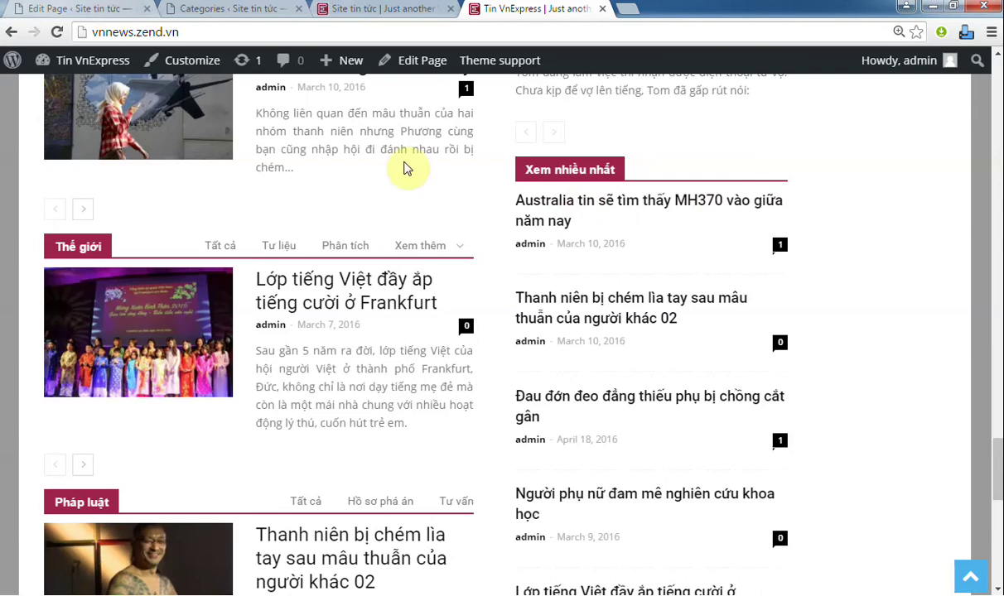
click(98, 15)
scroll(398, 184, down, 5)
scroll(399, 184, down, 4)
click(522, 324)
click(505, 154)
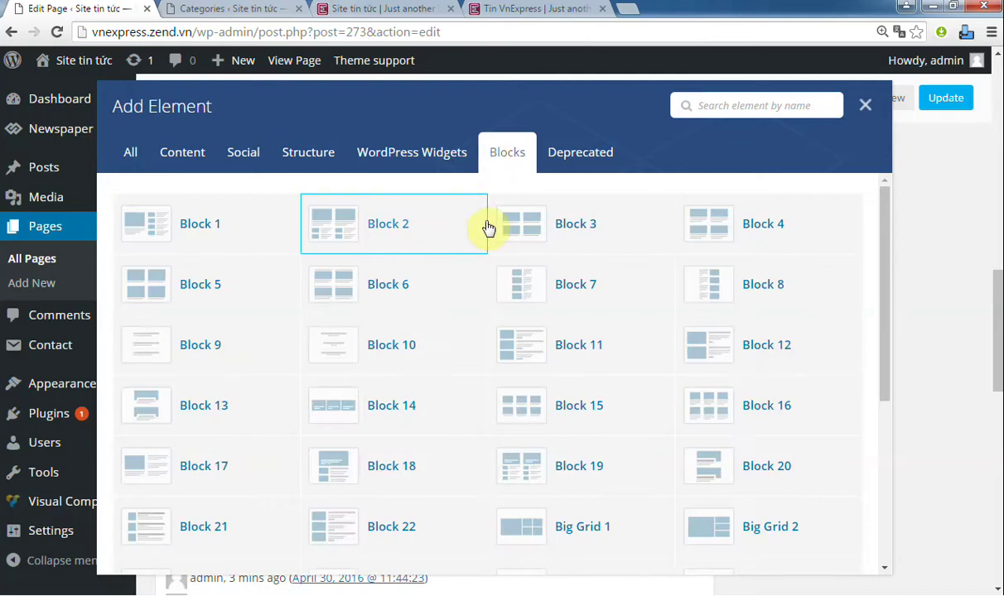
click(213, 354)
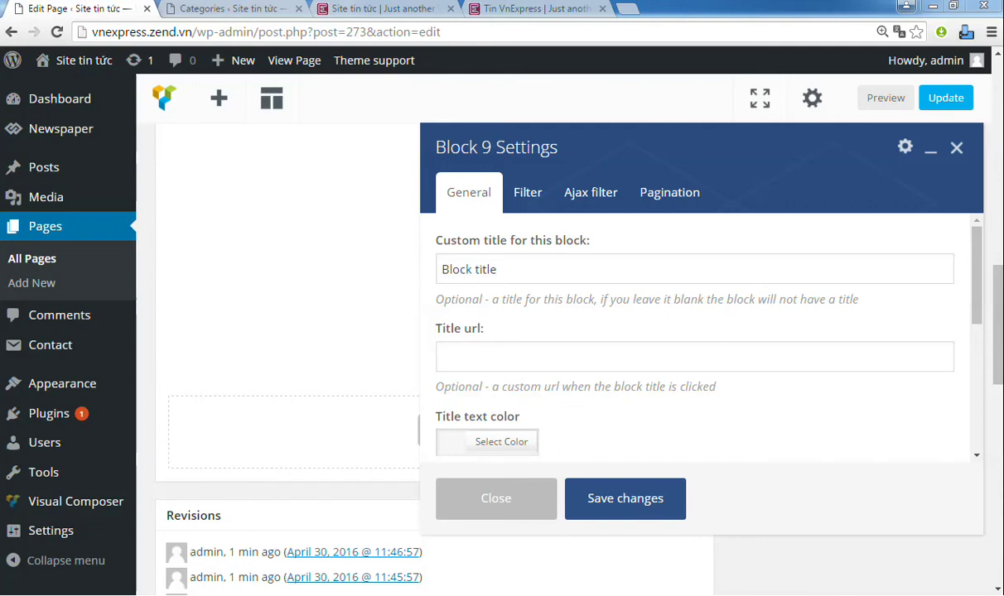
Step: Set the Block 9 custom title to "Xem nhiều nhất" with white title text and a dark crimson title background
click(615, 268)
key(ctrl+a)
text(Xem nhiều nhất)
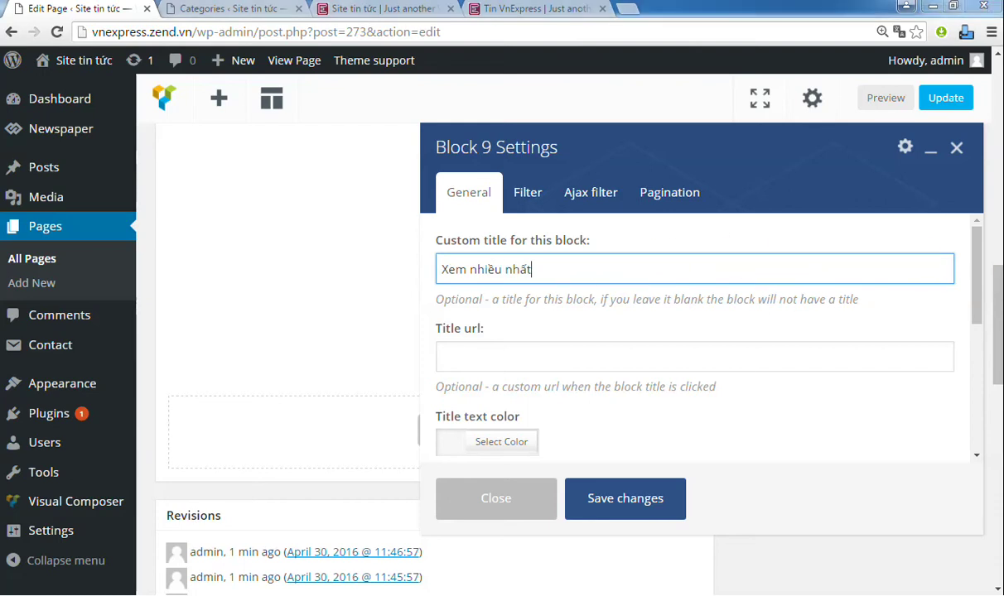
click(509, 443)
click(730, 431)
scroll(749, 421, down, 2)
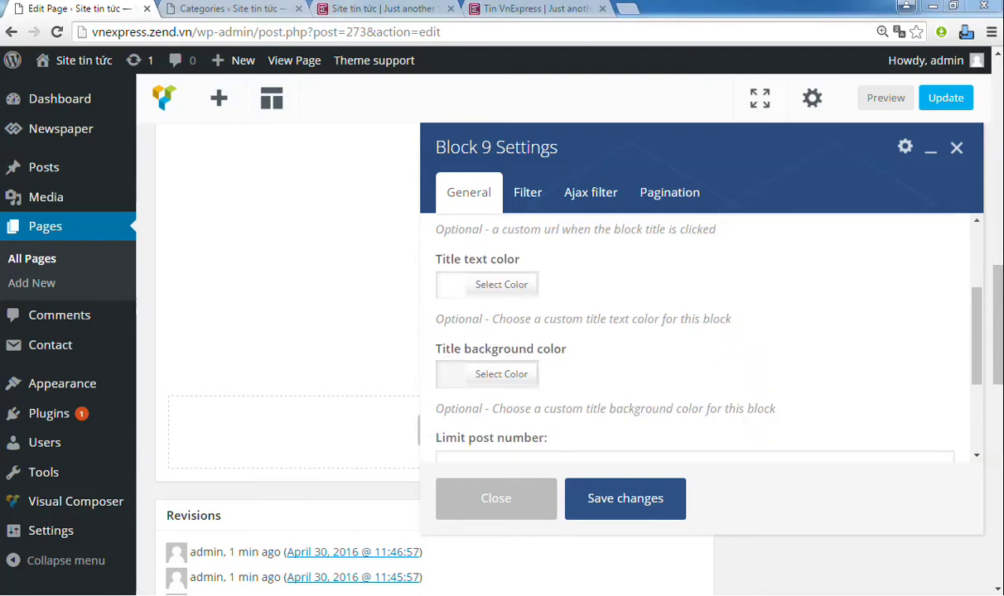
click(504, 367)
click(780, 386)
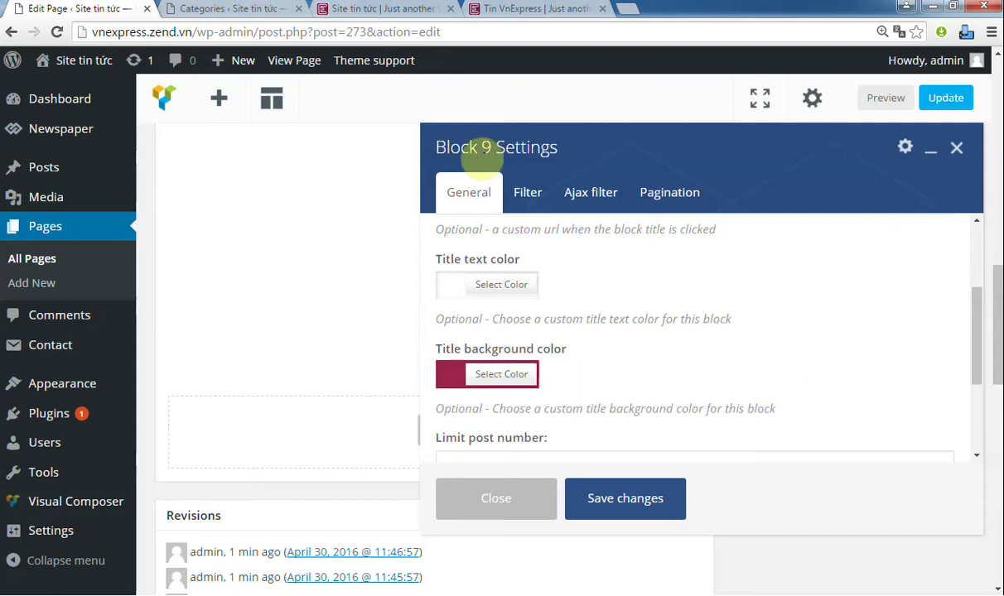
Step: Compare the reference site's Xem nhiều nhất post count with the block's post limit, and review its category and Ajax filter settings
click(530, 9)
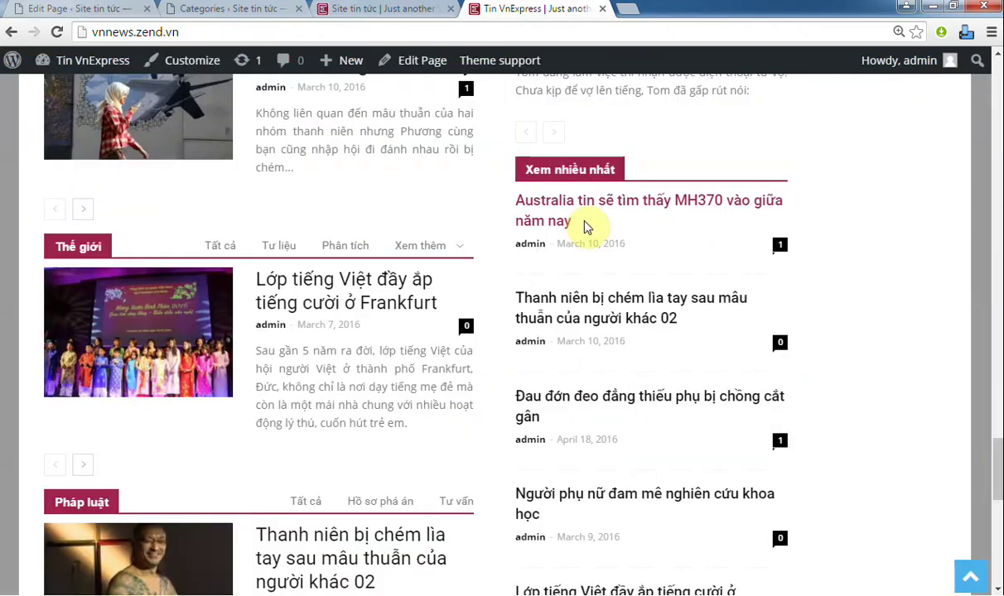
scroll(583, 225, down, 2)
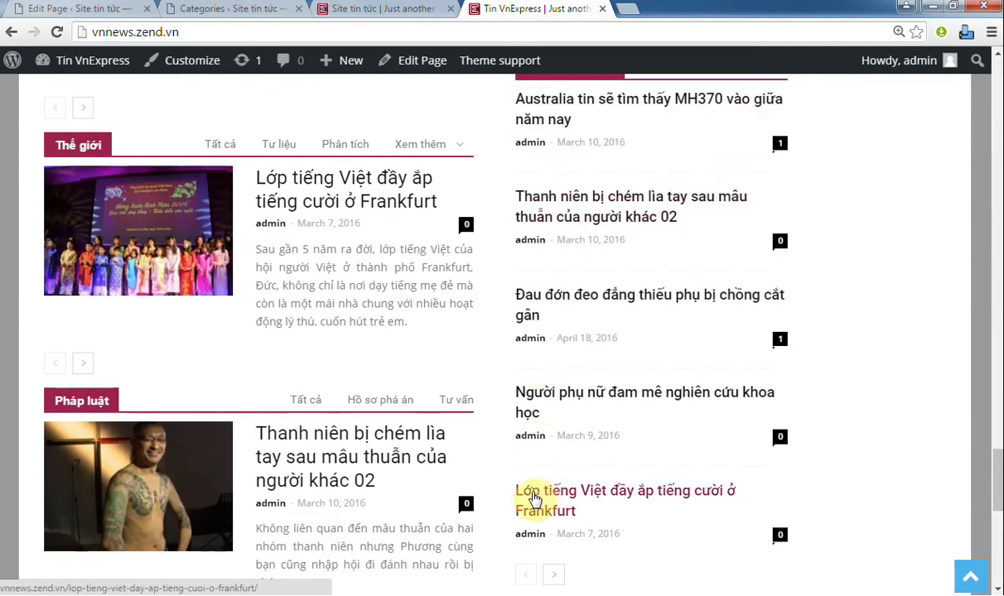
click(91, 9)
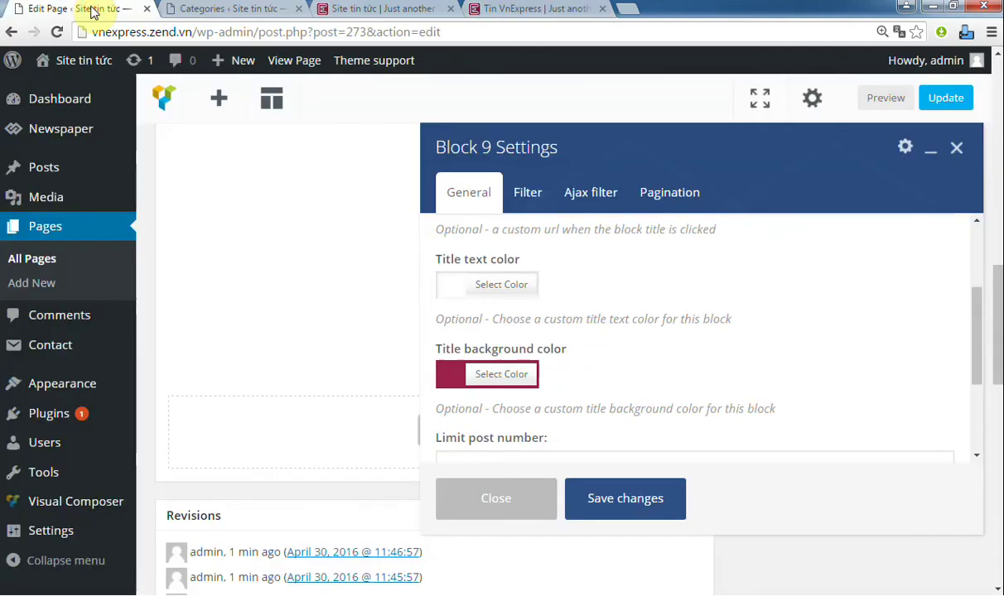
scroll(704, 372, down, 3)
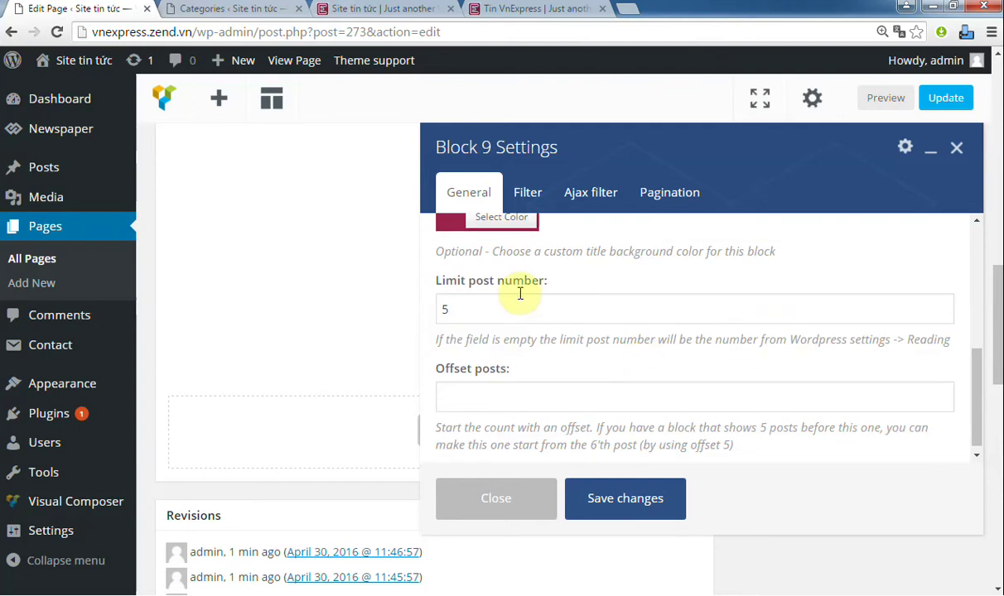
scroll(515, 294, down, 2)
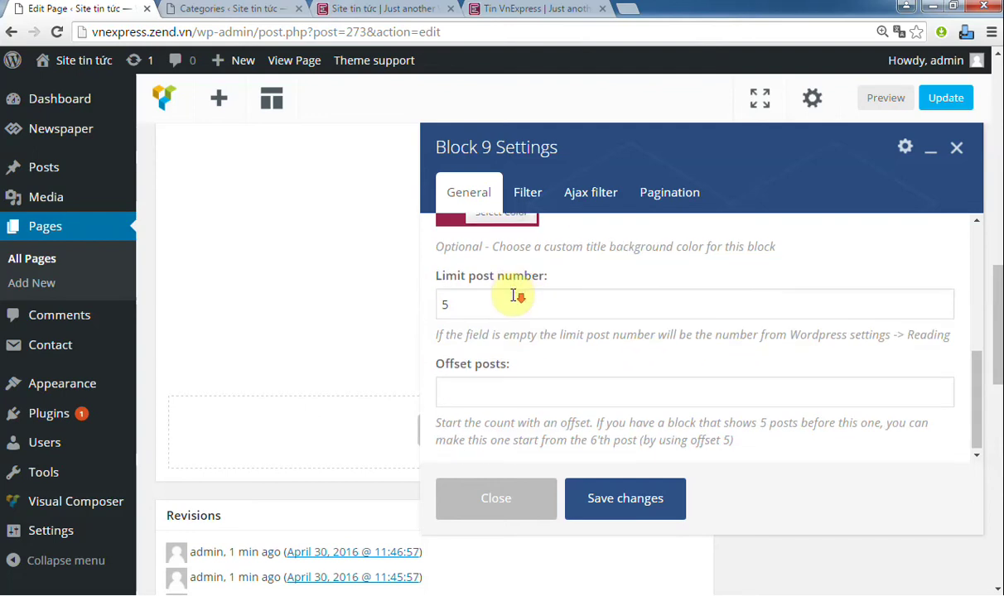
click(534, 195)
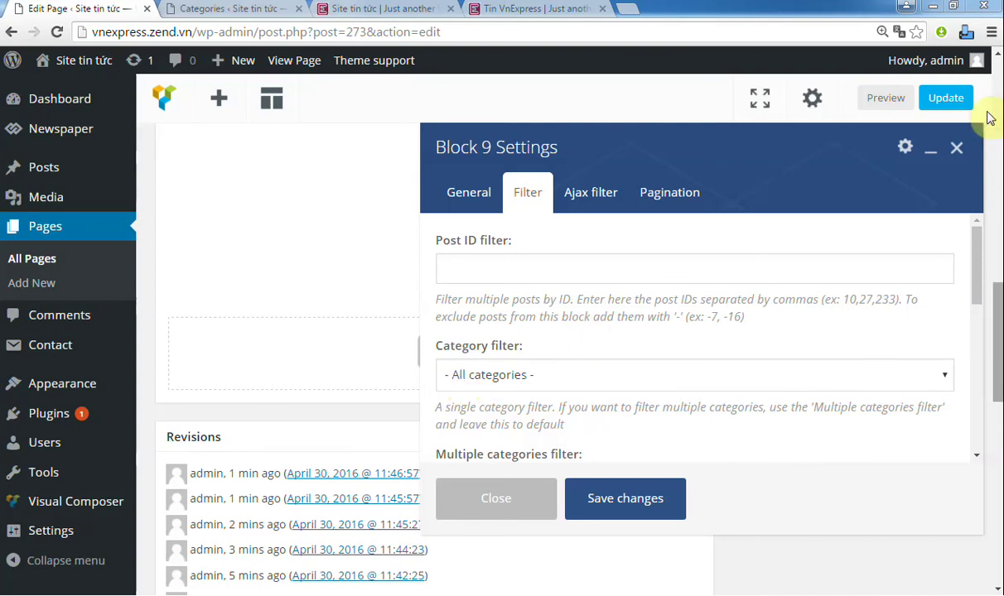
click(588, 192)
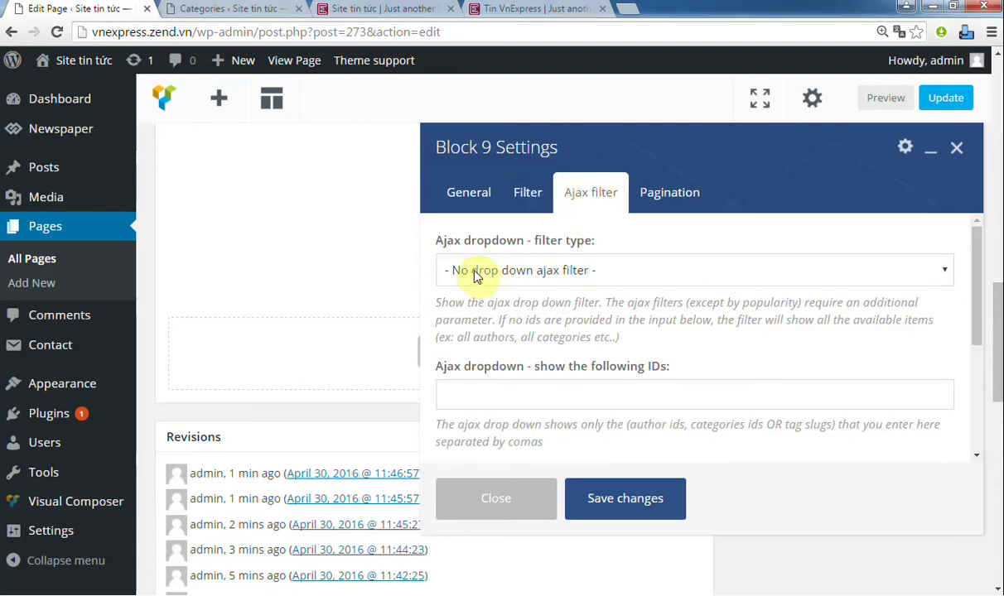
Step: Set the Xem nhiều nhất block's pagination to "Next Prev ajax" and save its changes
click(669, 194)
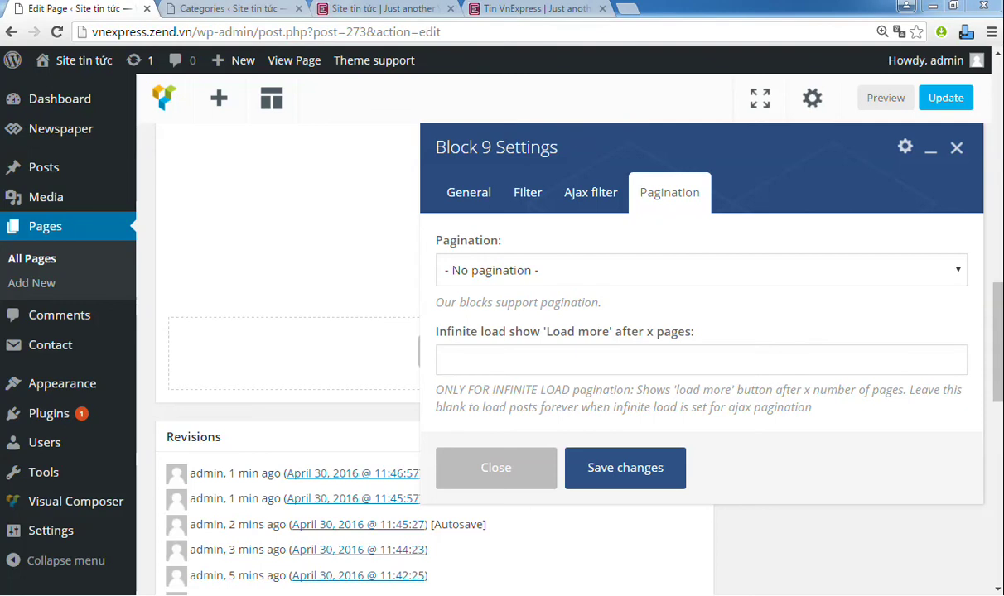
click(721, 281)
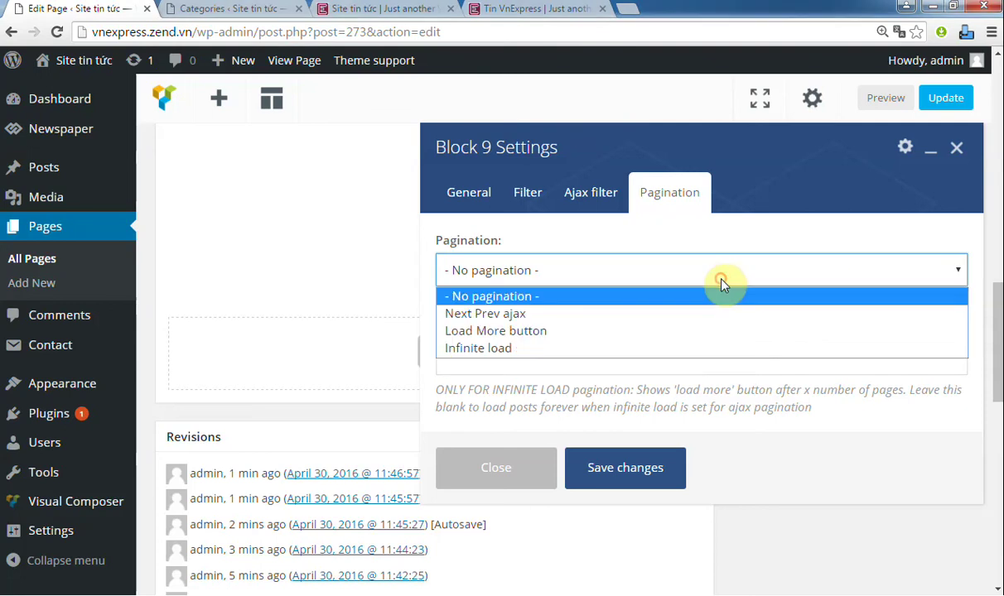
click(692, 315)
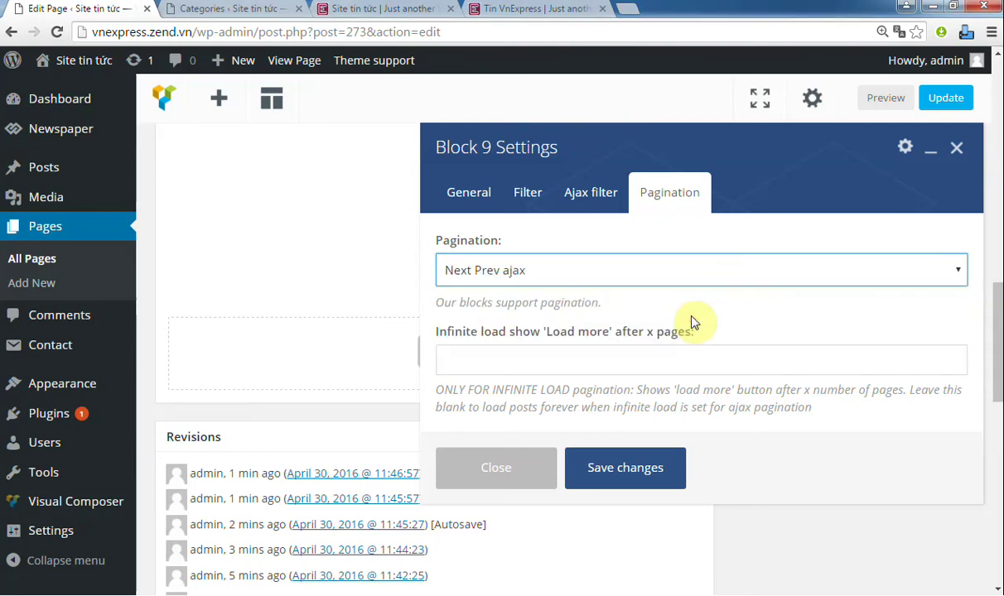
click(643, 477)
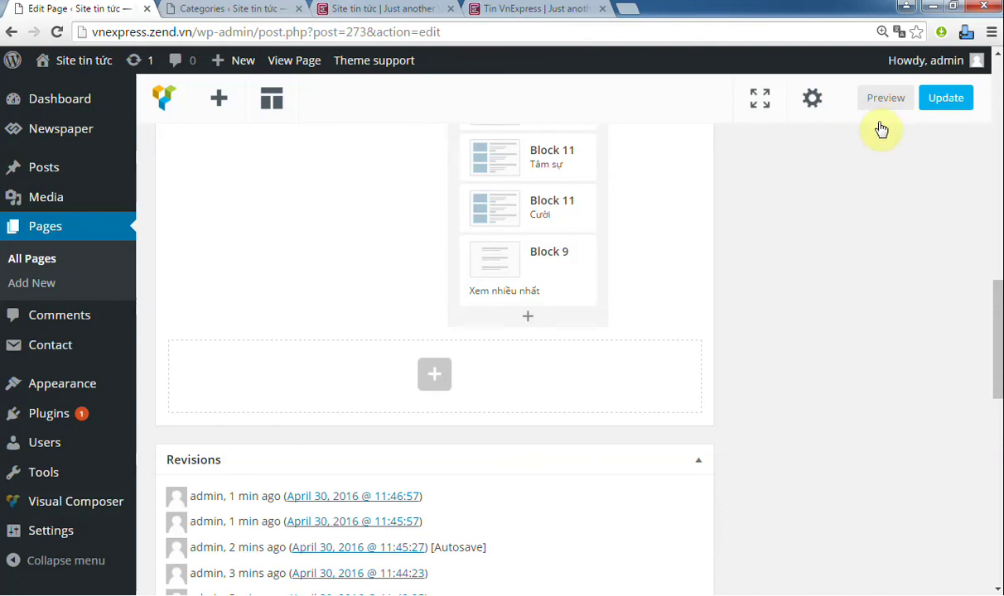
Step: Update the page and check the Xem nhiều nhất block on the reloaded home page
click(398, 11)
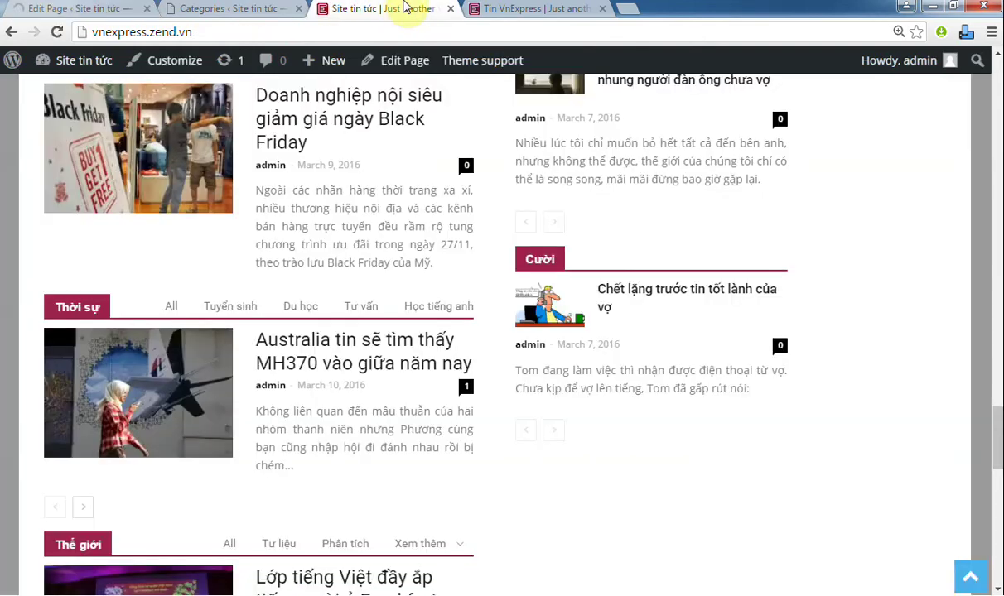
click(53, 35)
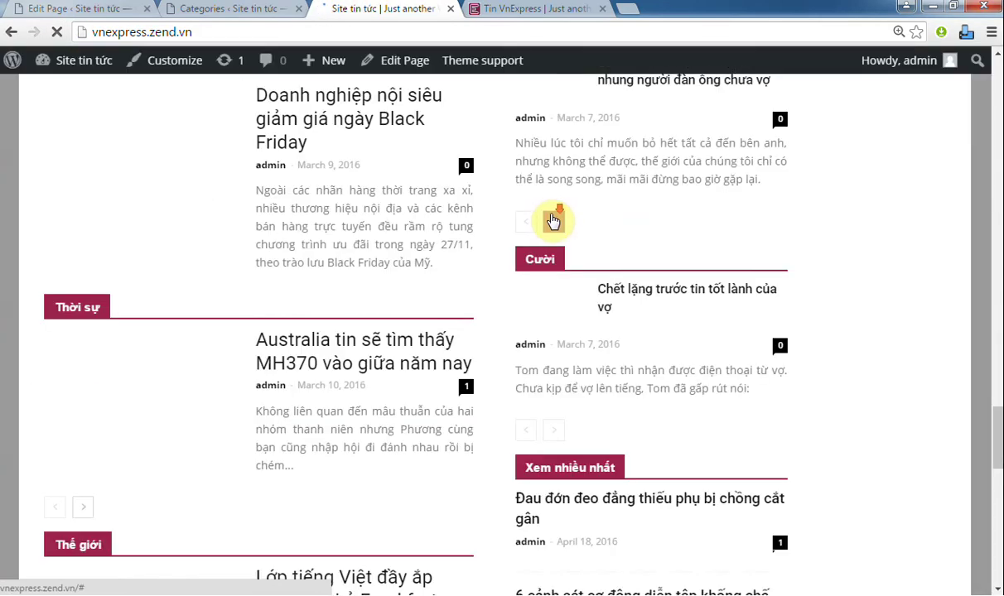
scroll(552, 222, down, 1)
scroll(549, 290, down, 1)
scroll(545, 298, down, 5)
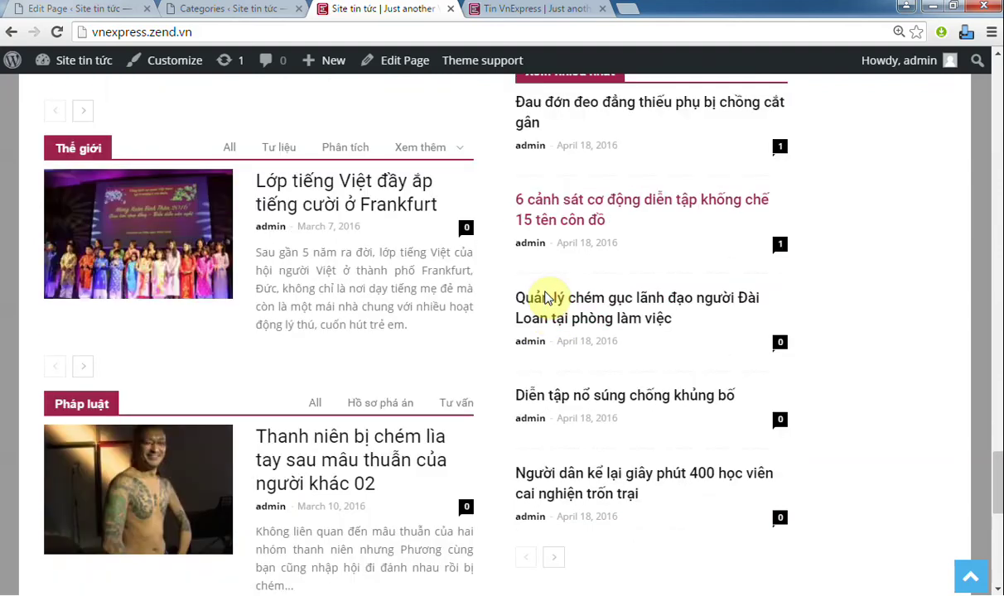
scroll(545, 298, down, 1)
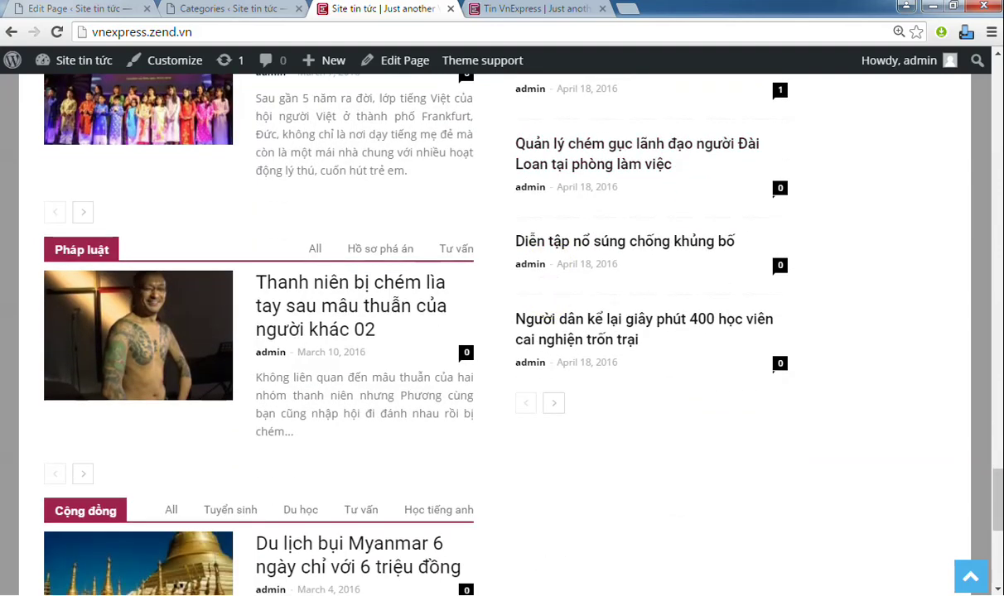
Step: Compare with the reference site's Xem nhiều nhất block and look back over the columns above it
click(504, 10)
scroll(564, 248, down, 6)
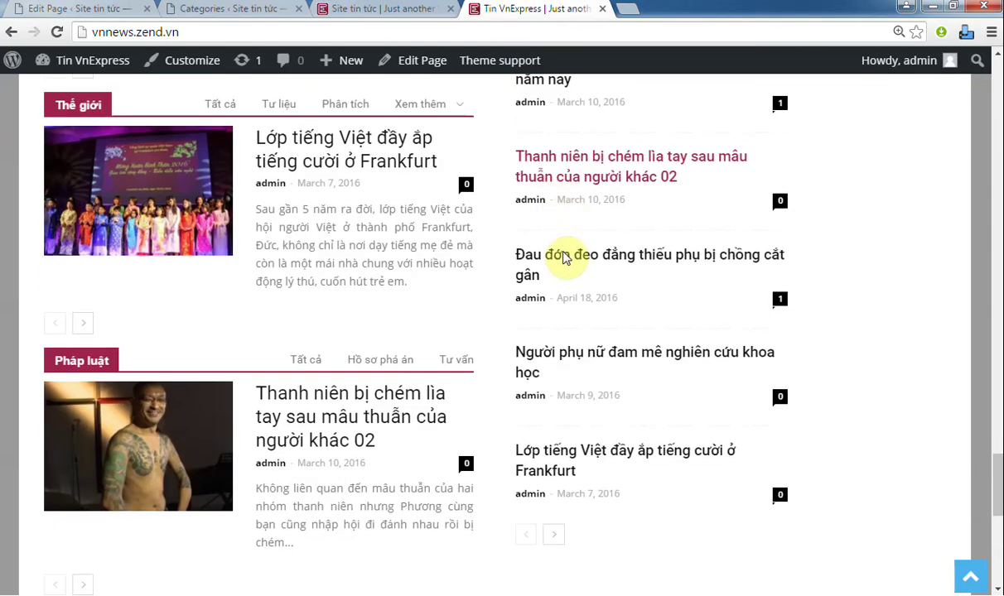
scroll(564, 259, up, 10)
scroll(564, 259, up, 10)
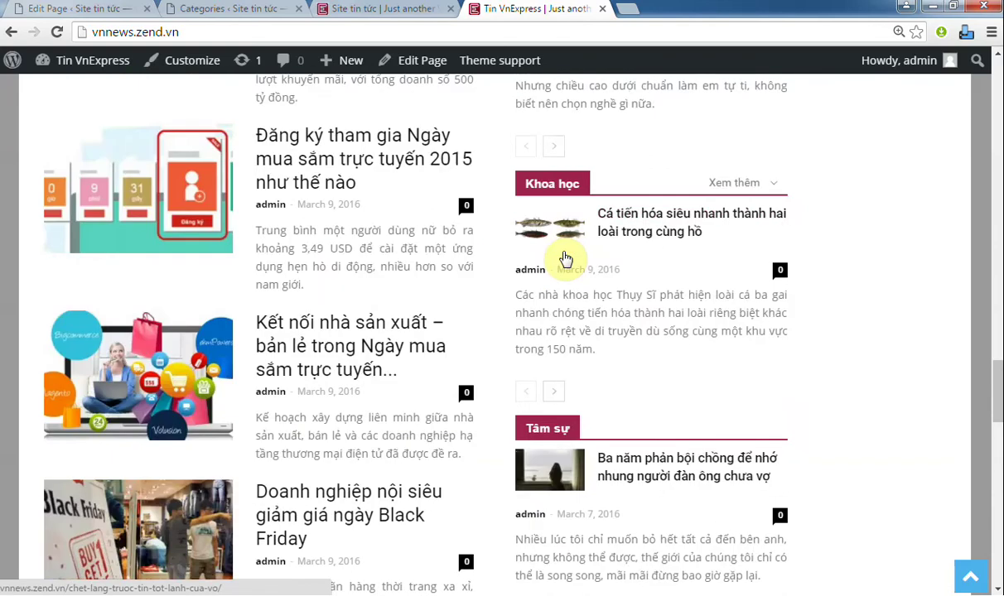
scroll(564, 258, up, 4)
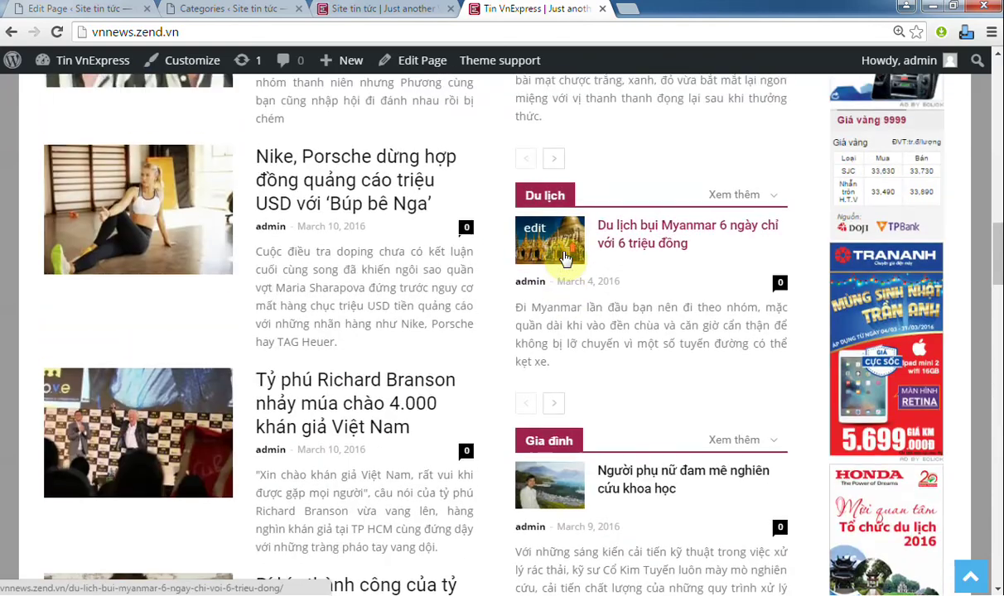